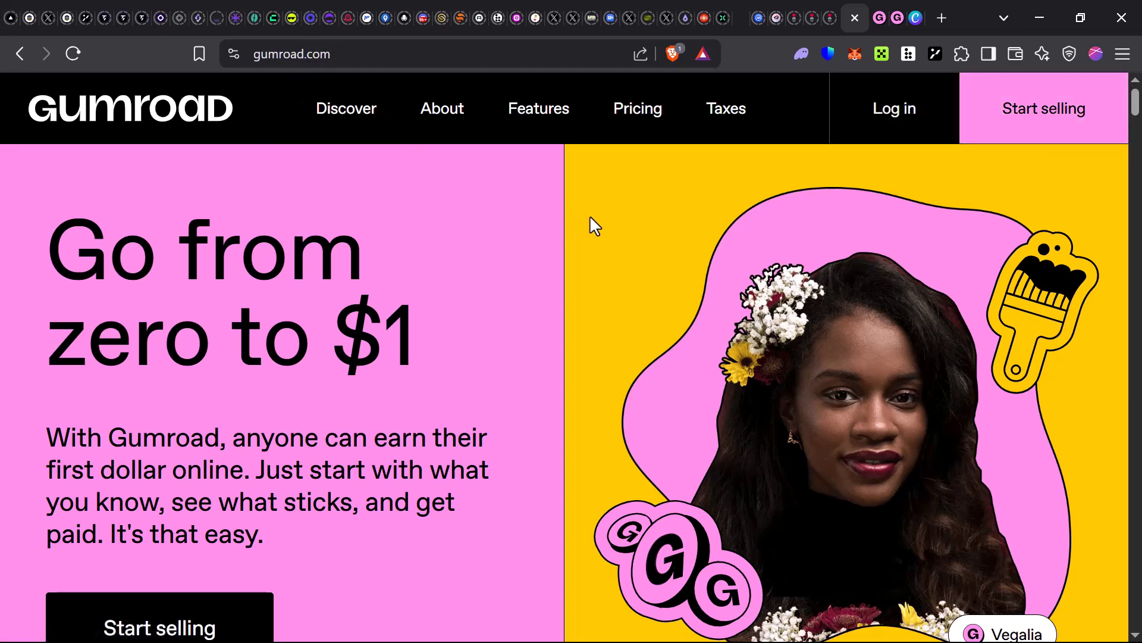
Examine the headline and introduction on the Gumroad homepage.
{"action": "scroll", "coordinate": [592, 226], "scroll_direction": "down", "scroll_amount": 1}
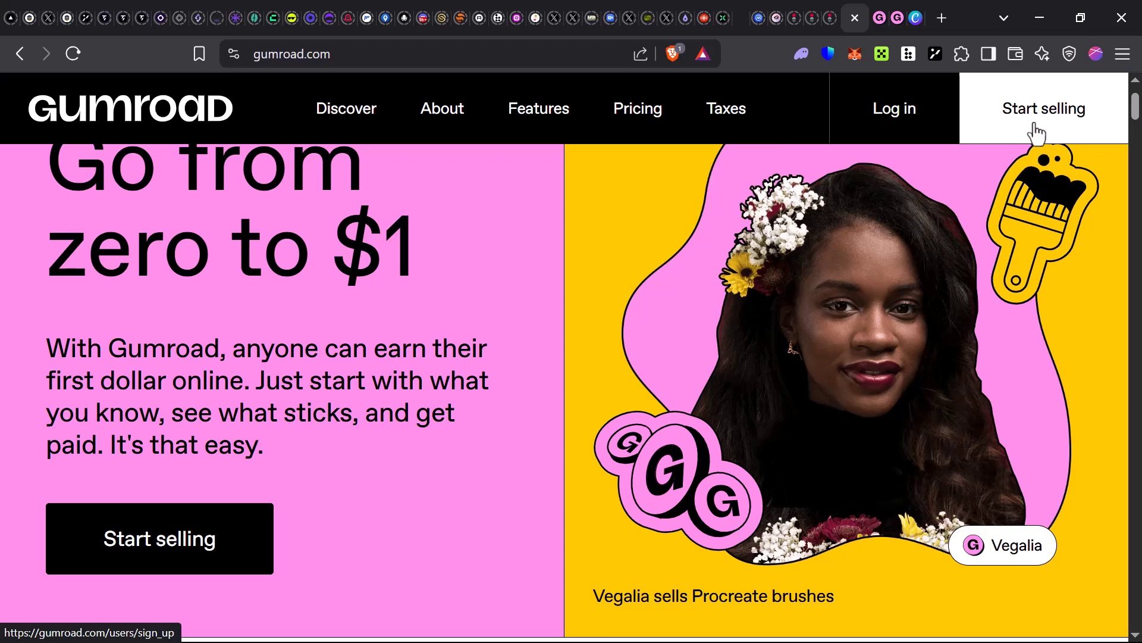
{"action": "scroll", "coordinate": [158, 426], "scroll_direction": "up", "scroll_amount": 1}
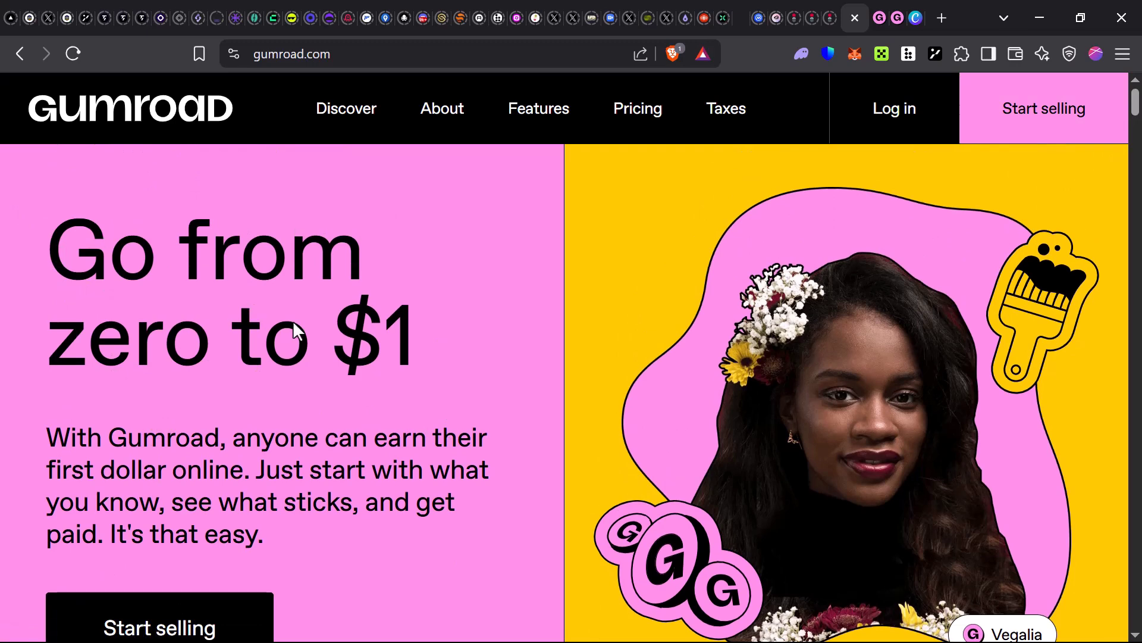
{"action": "left_click_drag", "start_coordinate": [349, 307], "coordinate": [333, 340]}
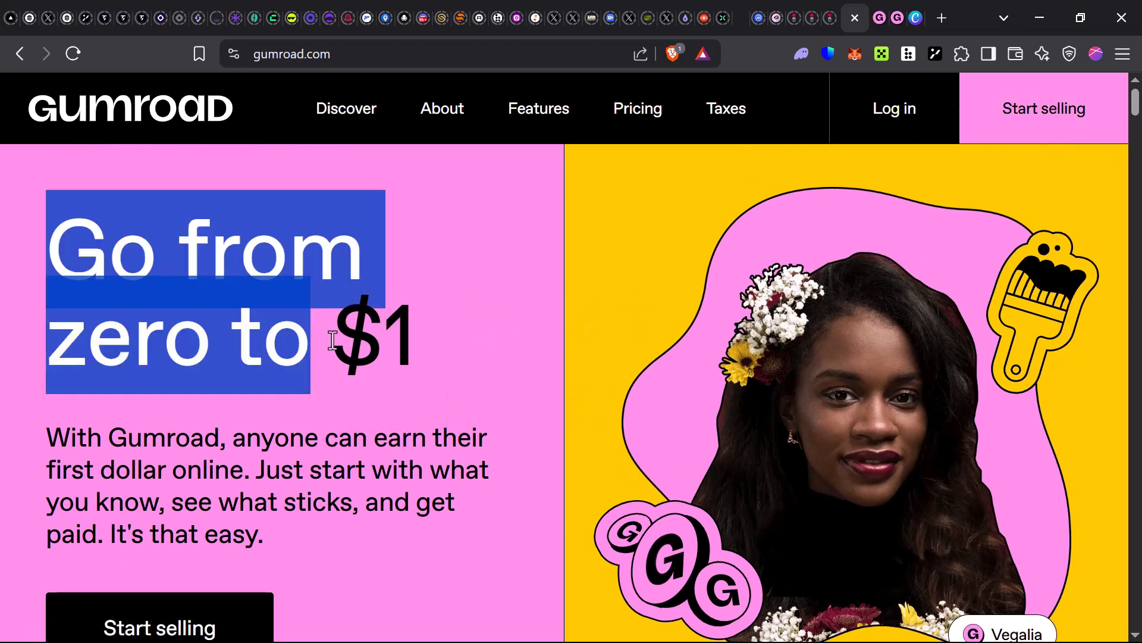
{"action": "left_click", "coordinate": [327, 433]}
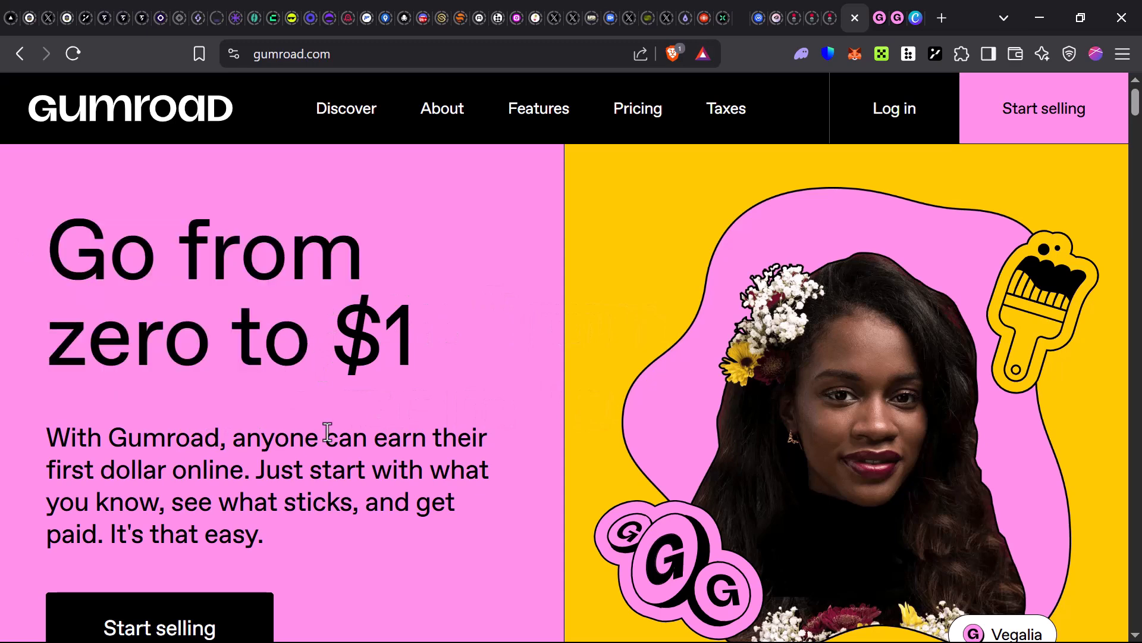
{"action": "scroll", "coordinate": [341, 423], "scroll_direction": "down", "scroll_amount": 2}
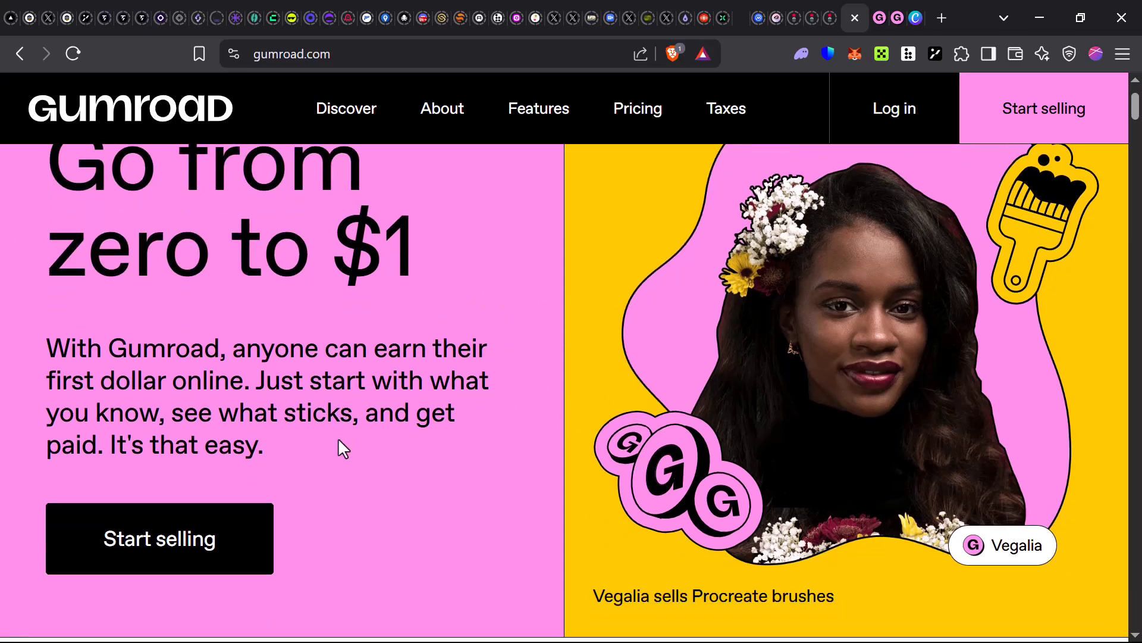
{"action": "scroll", "coordinate": [684, 472], "scroll_direction": "down", "scroll_amount": 2}
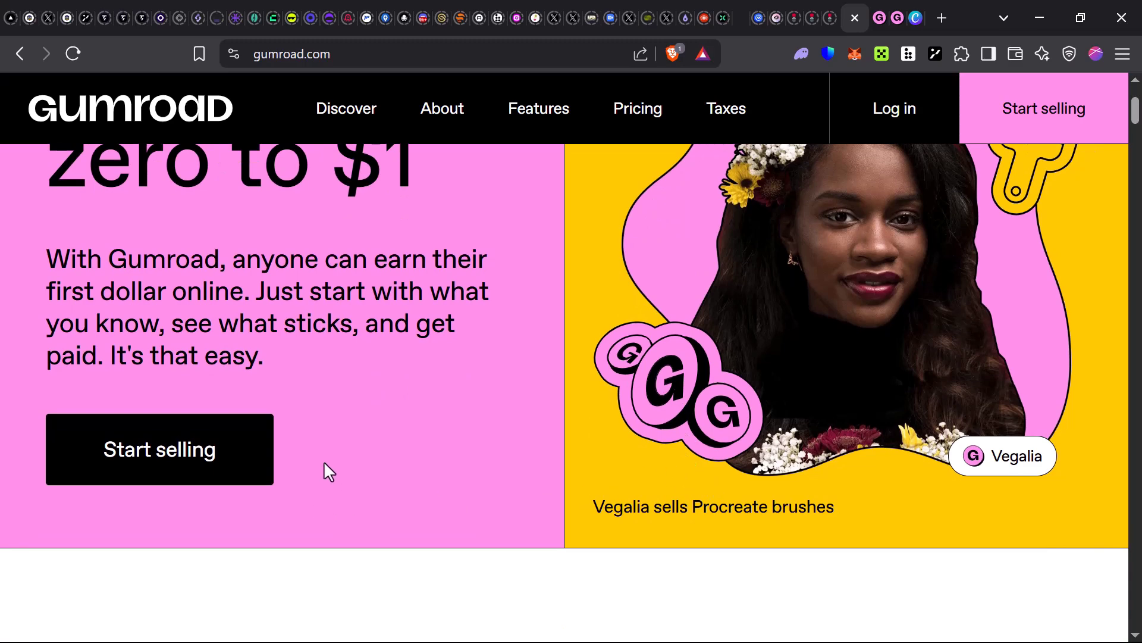
{"action": "scroll", "coordinate": [327, 441], "scroll_direction": "up", "scroll_amount": 3}
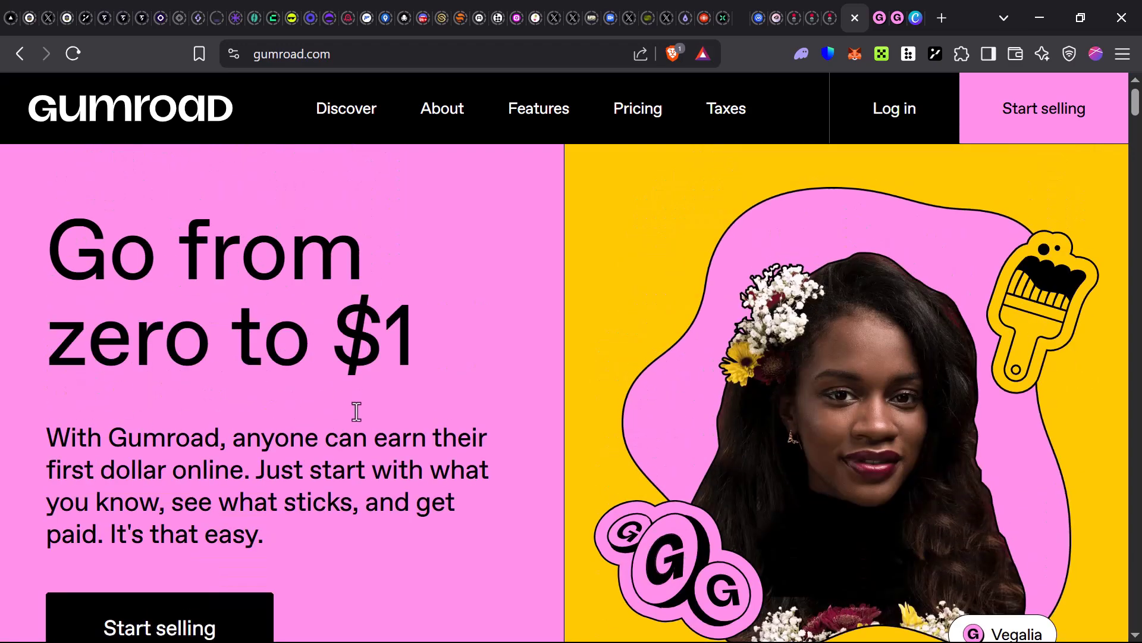
{"action": "scroll", "coordinate": [356, 411], "scroll_direction": "down", "scroll_amount": 10}
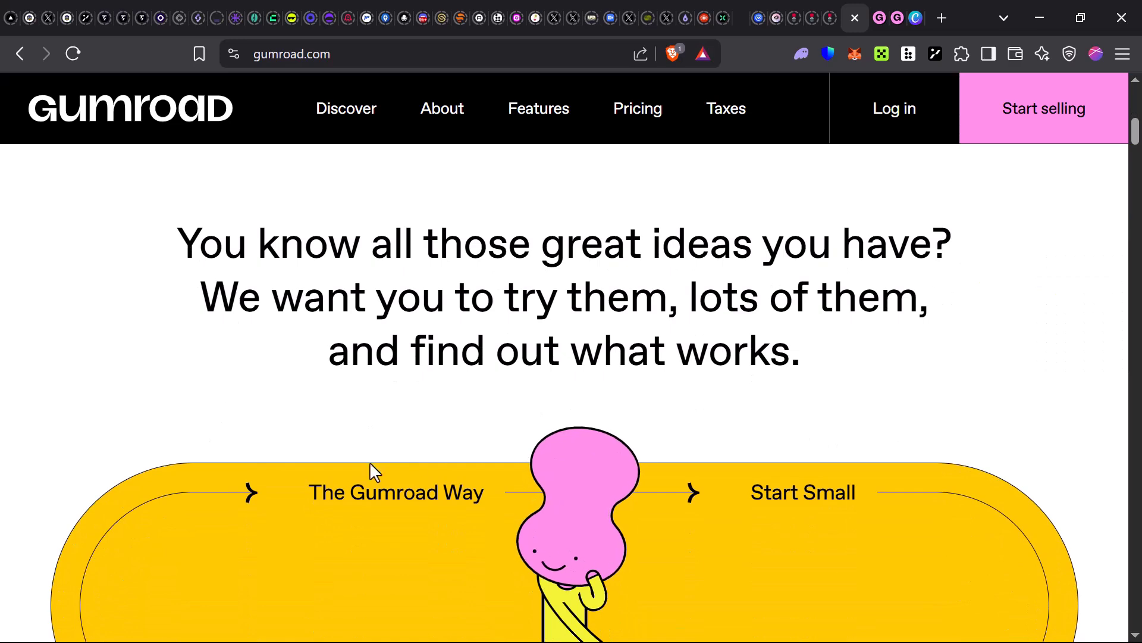
Read through the stages of The Gumroad Way cycle on the homepage.
{"action": "scroll", "coordinate": [474, 441], "scroll_direction": "down", "scroll_amount": 2}
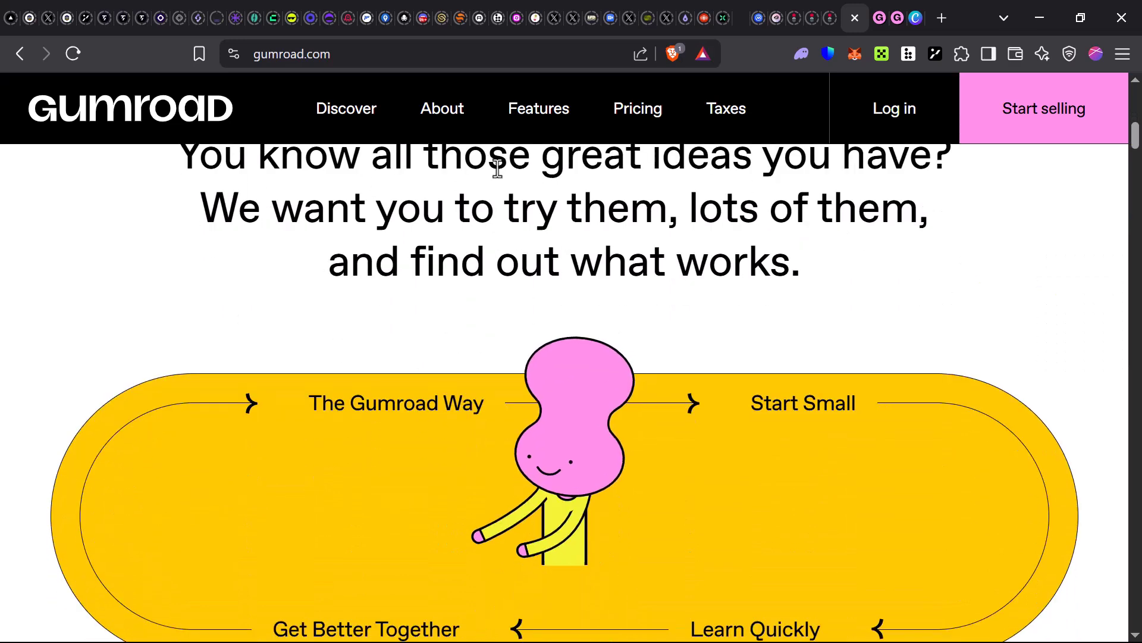
{"action": "scroll", "coordinate": [553, 350], "scroll_direction": "down", "scroll_amount": 2}
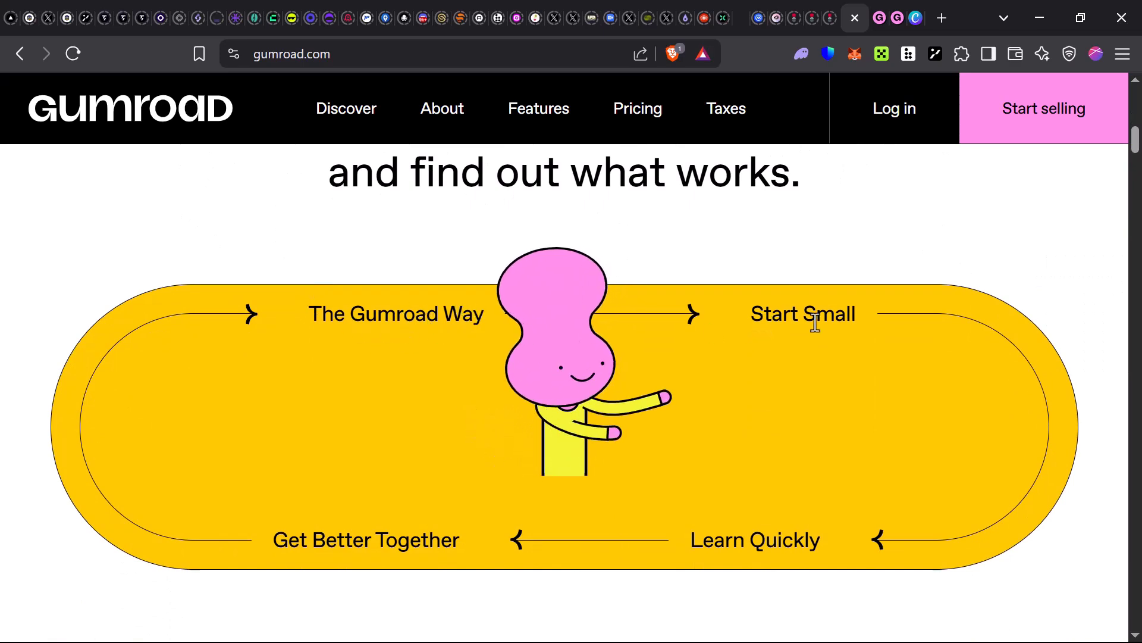
{"action": "left_click_drag", "start_coordinate": [815, 323], "coordinate": [758, 315]}
{"action": "left_click_drag", "start_coordinate": [689, 543], "coordinate": [930, 527]}
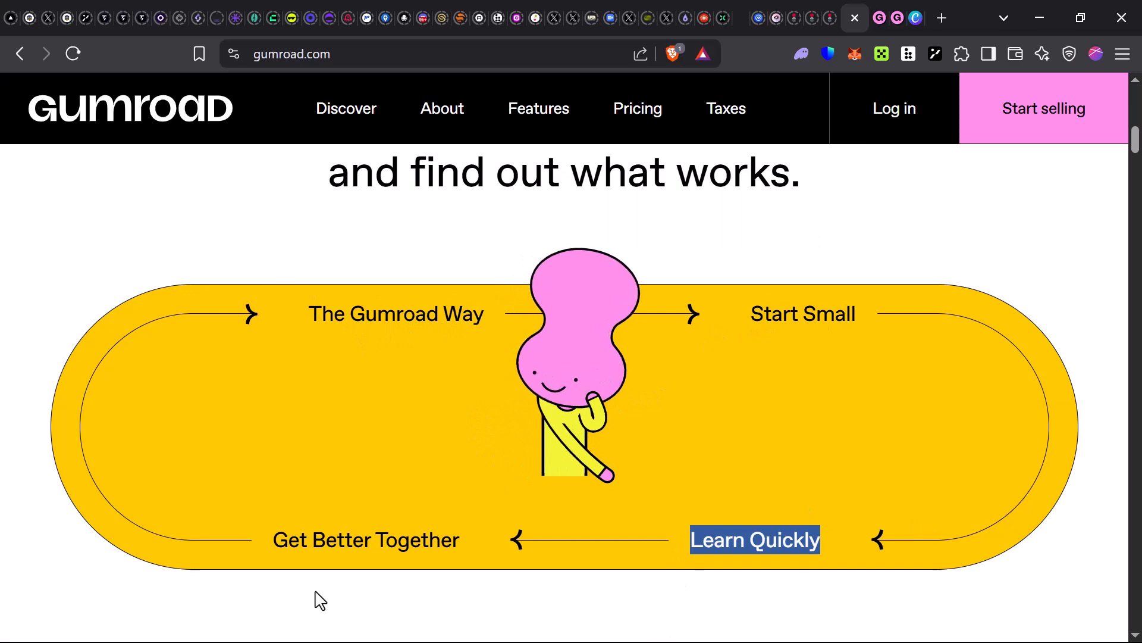
{"action": "left_click_drag", "start_coordinate": [467, 540], "coordinate": [308, 541]}
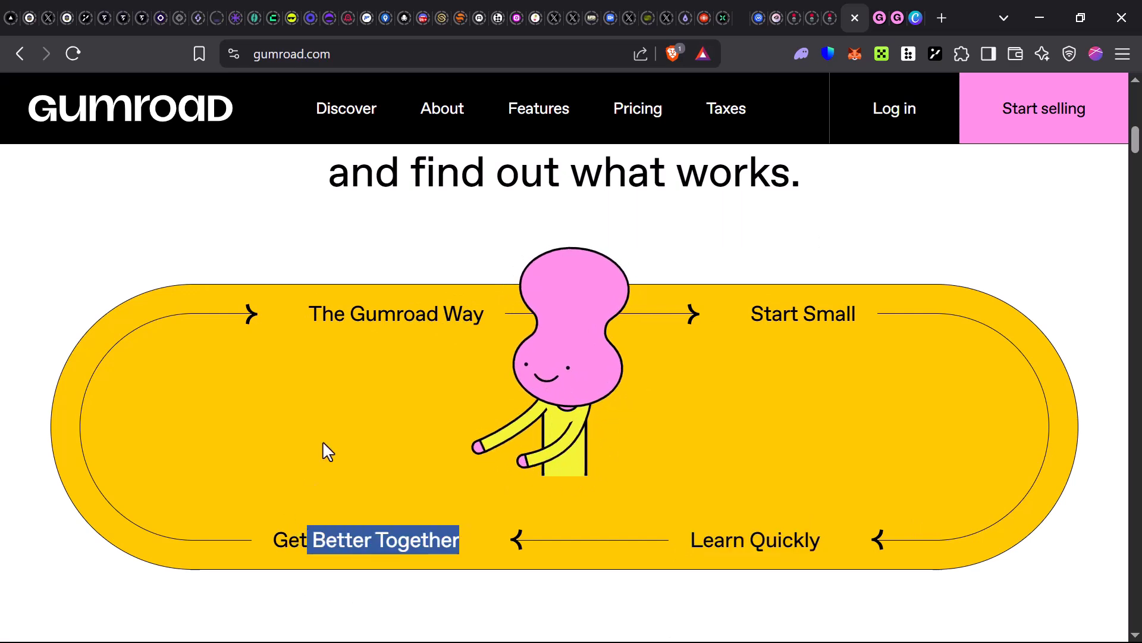
{"action": "left_click", "coordinate": [477, 316]}
{"action": "left_click_drag", "start_coordinate": [240, 314], "coordinate": [452, 332]}
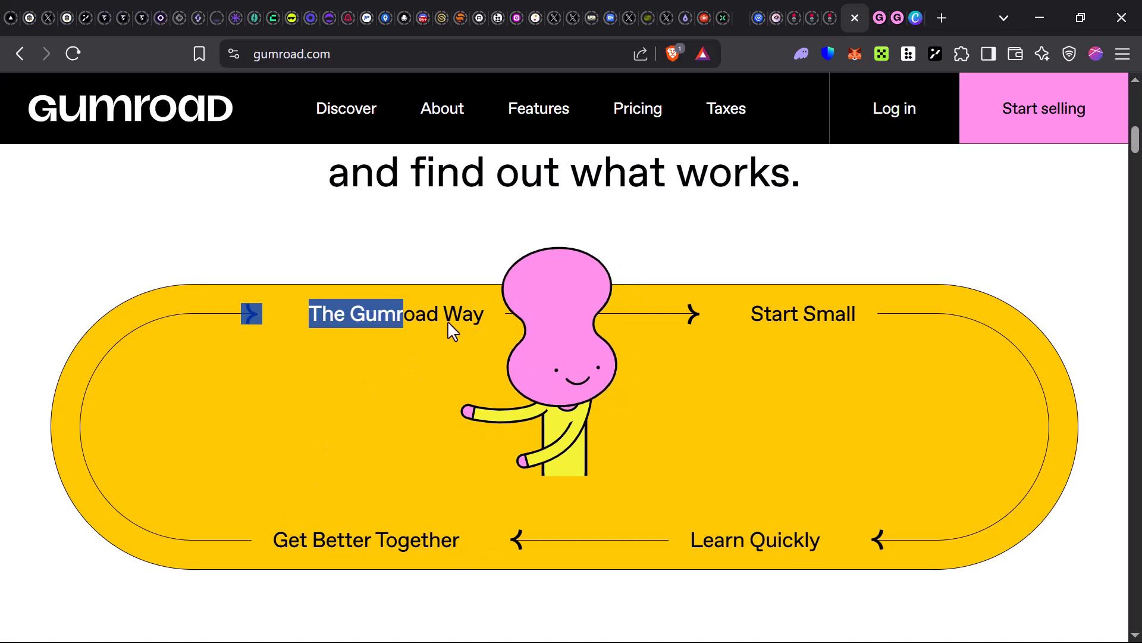
{"action": "left_click", "coordinate": [339, 458]}
Review the homepage sections on placing small bets, making your own road and selling anything.
{"action": "scroll", "coordinate": [382, 470], "scroll_direction": "down", "scroll_amount": 5}
{"action": "scroll", "coordinate": [387, 462], "scroll_direction": "up", "scroll_amount": 1}
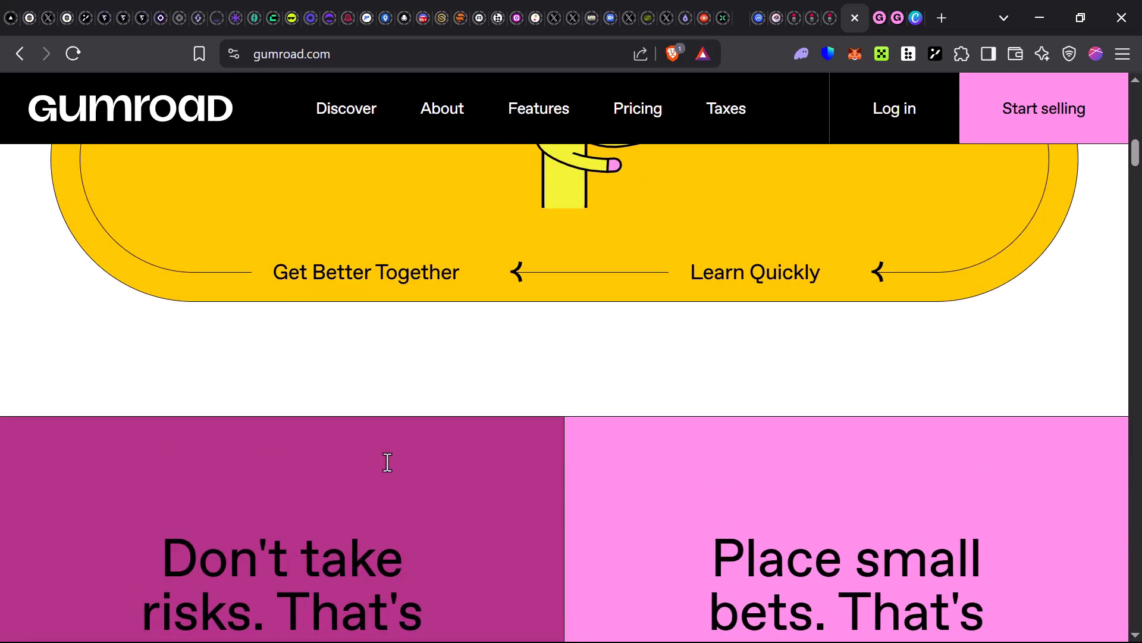
{"action": "scroll", "coordinate": [407, 424], "scroll_direction": "down", "scroll_amount": 6}
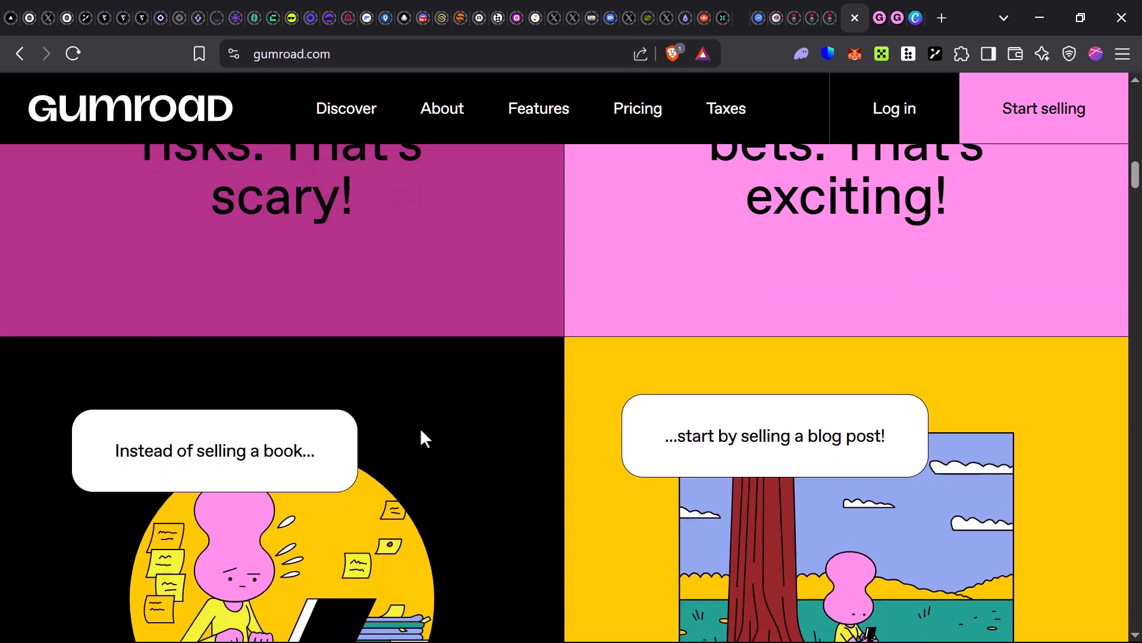
{"action": "scroll", "coordinate": [423, 434], "scroll_direction": "down", "scroll_amount": 4}
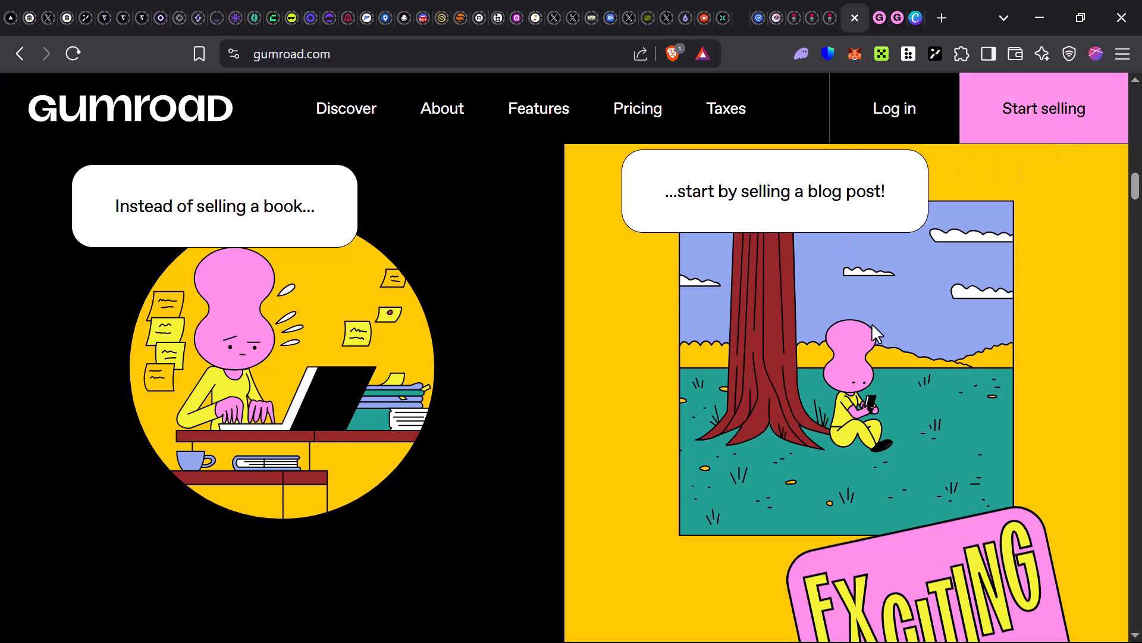
{"action": "scroll", "coordinate": [883, 335], "scroll_direction": "down", "scroll_amount": 5}
{"action": "scroll", "coordinate": [898, 325], "scroll_direction": "down", "scroll_amount": 1}
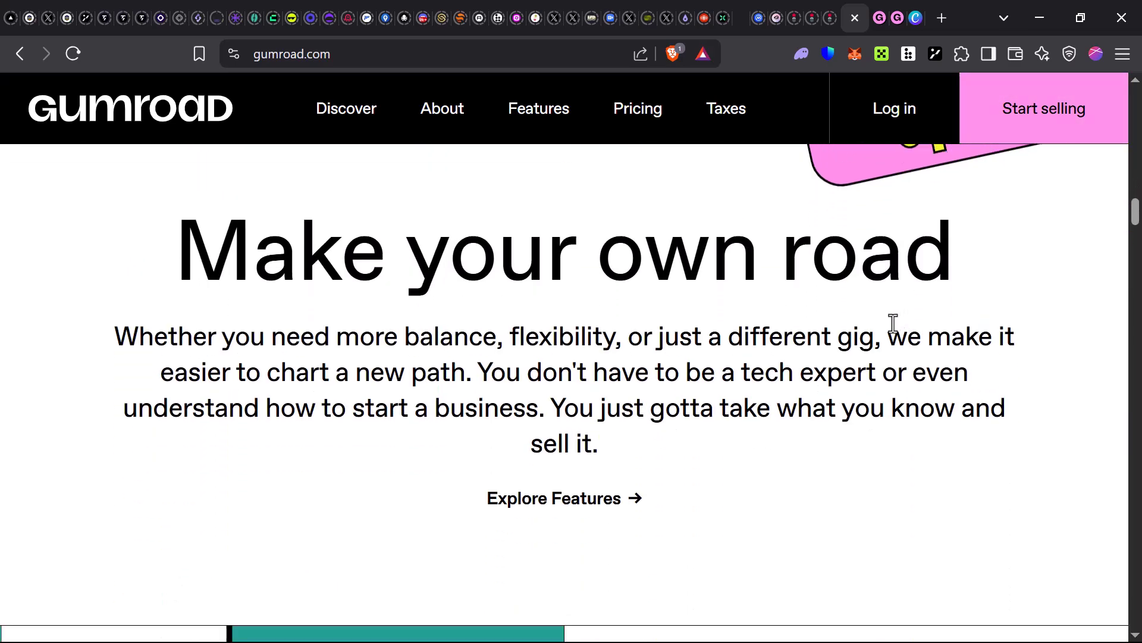
{"action": "scroll", "coordinate": [890, 326], "scroll_direction": "down", "scroll_amount": 4}
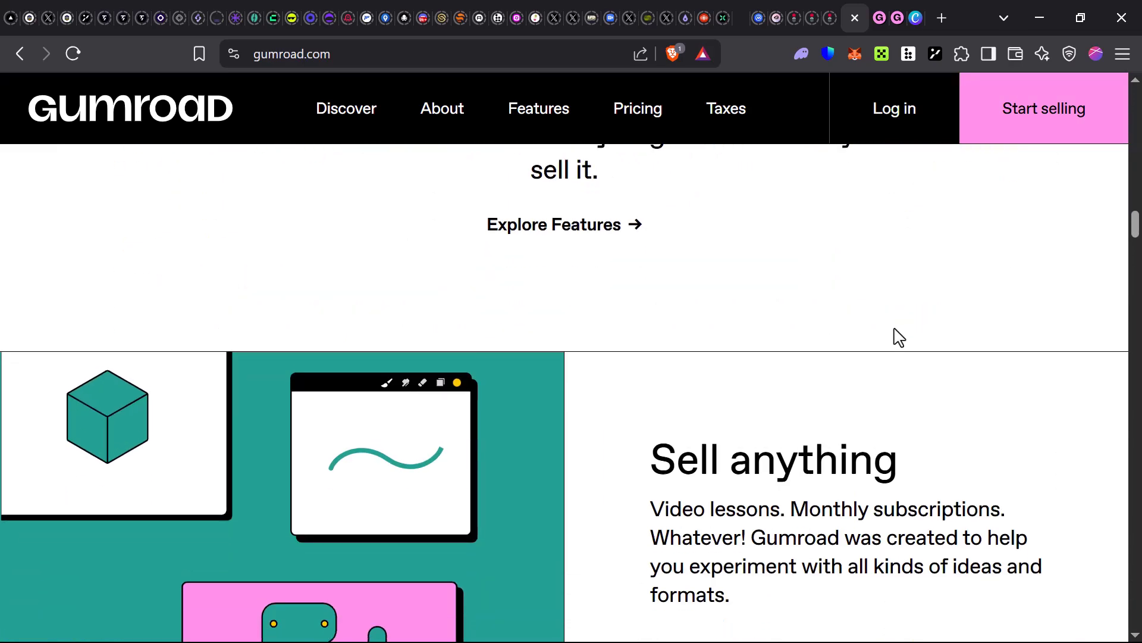
{"action": "scroll", "coordinate": [890, 321], "scroll_direction": "up", "scroll_amount": 10}
{"action": "scroll", "coordinate": [880, 307], "scroll_direction": "up", "scroll_amount": 8}
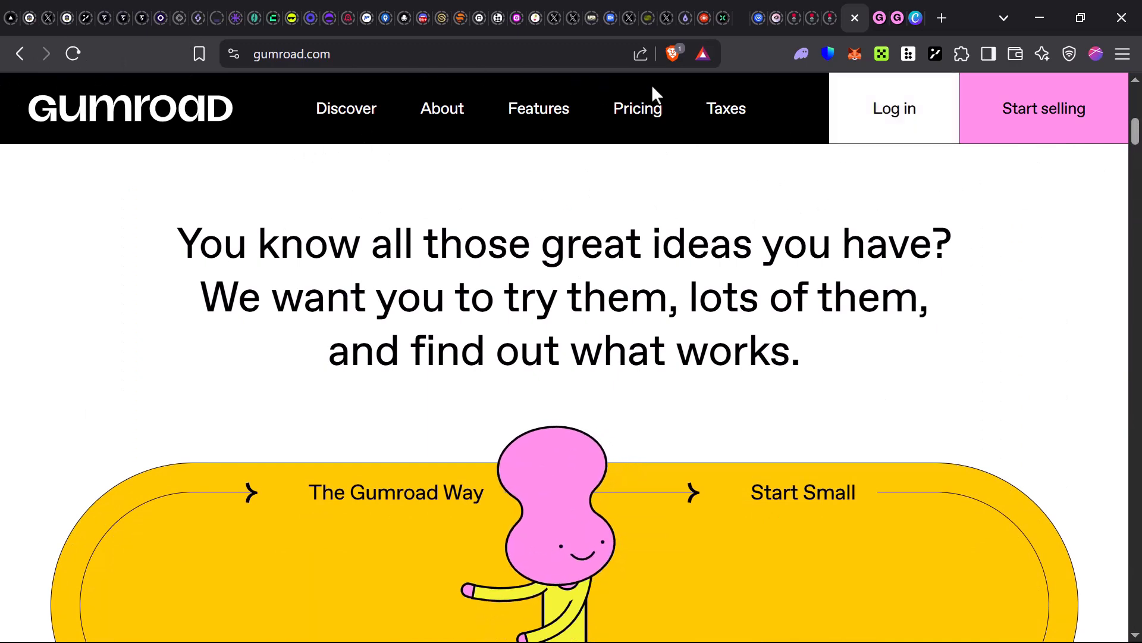
Log in to the Gumroad account and start creating the first product from the dashboard.
{"action": "left_click", "coordinate": [909, 113]}
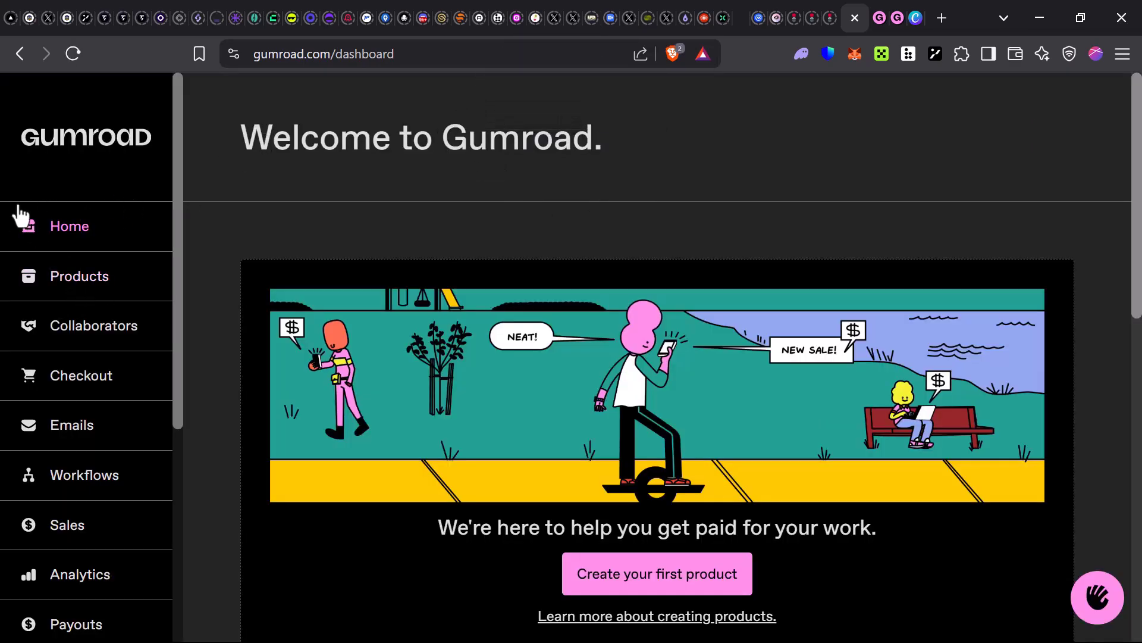
{"action": "scroll", "coordinate": [574, 288], "scroll_direction": "down", "scroll_amount": 2}
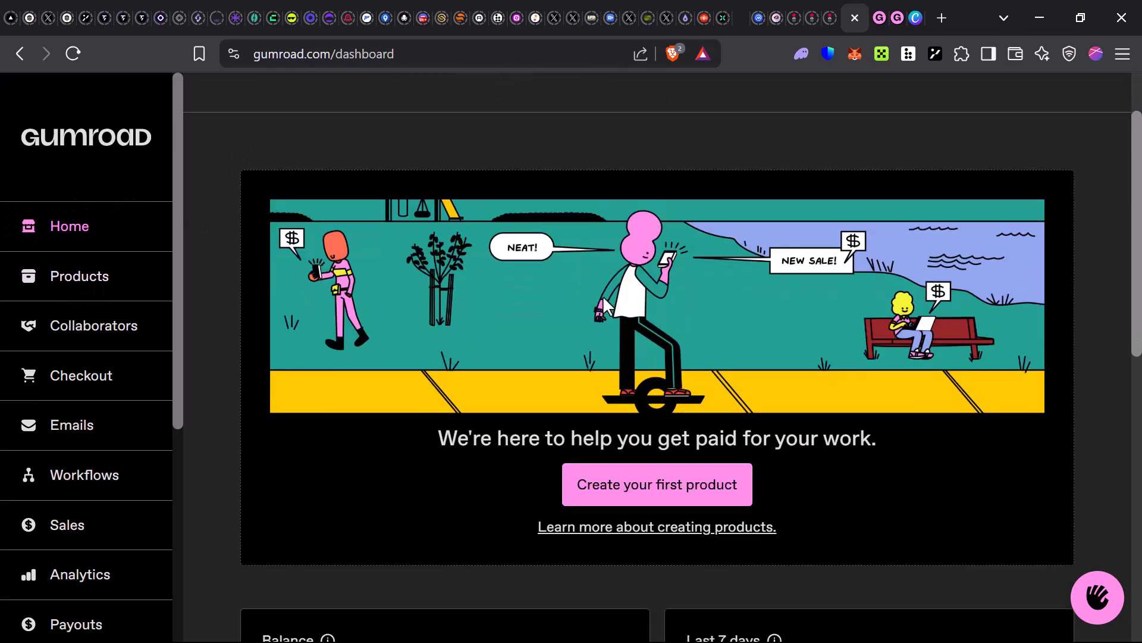
{"action": "left_click_drag", "start_coordinate": [438, 442], "coordinate": [921, 487]}
{"action": "left_click", "coordinate": [921, 486]}
{"action": "scroll", "coordinate": [595, 333], "scroll_direction": "down", "scroll_amount": 2}
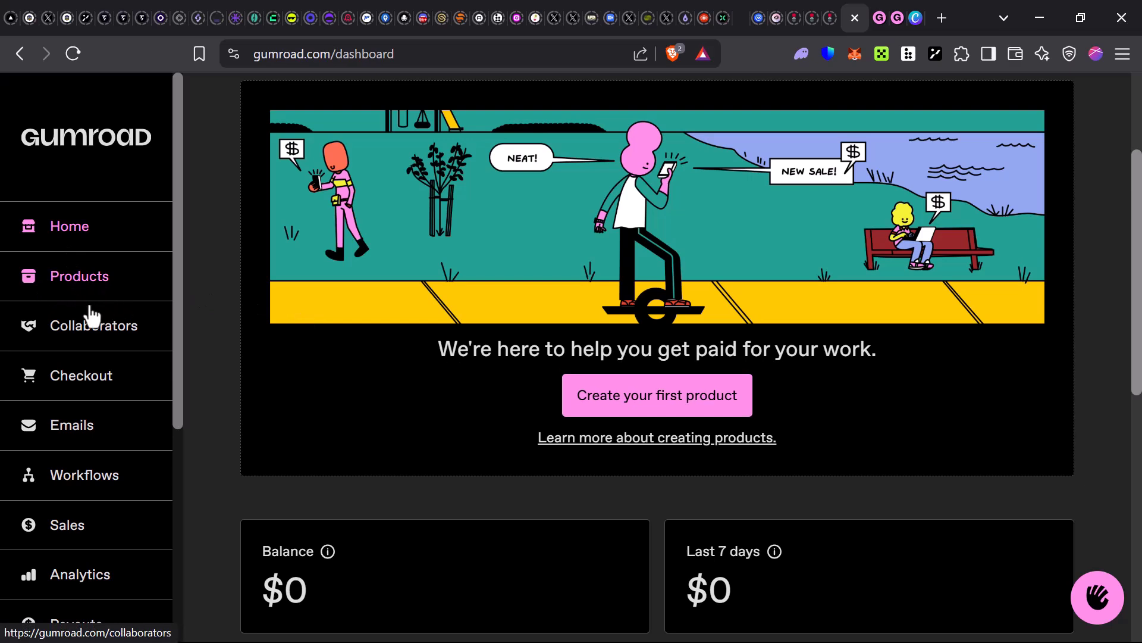
{"action": "left_click", "coordinate": [599, 386]}
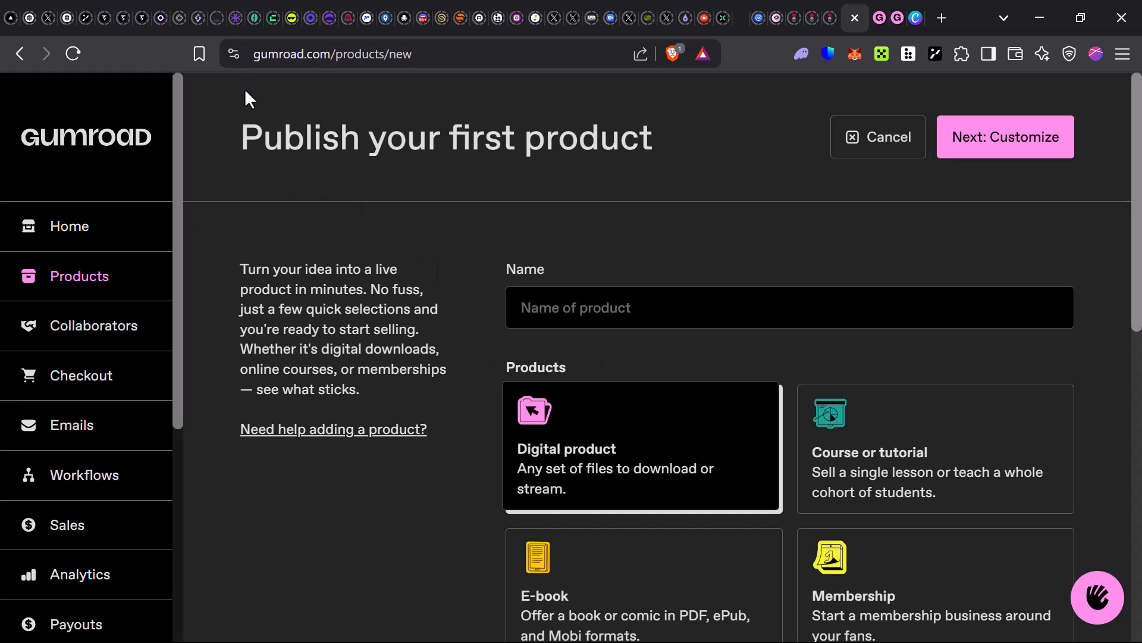
Examine the product types, service types and price field offered on the new product form.
{"action": "left_click_drag", "start_coordinate": [243, 145], "coordinate": [730, 140]}
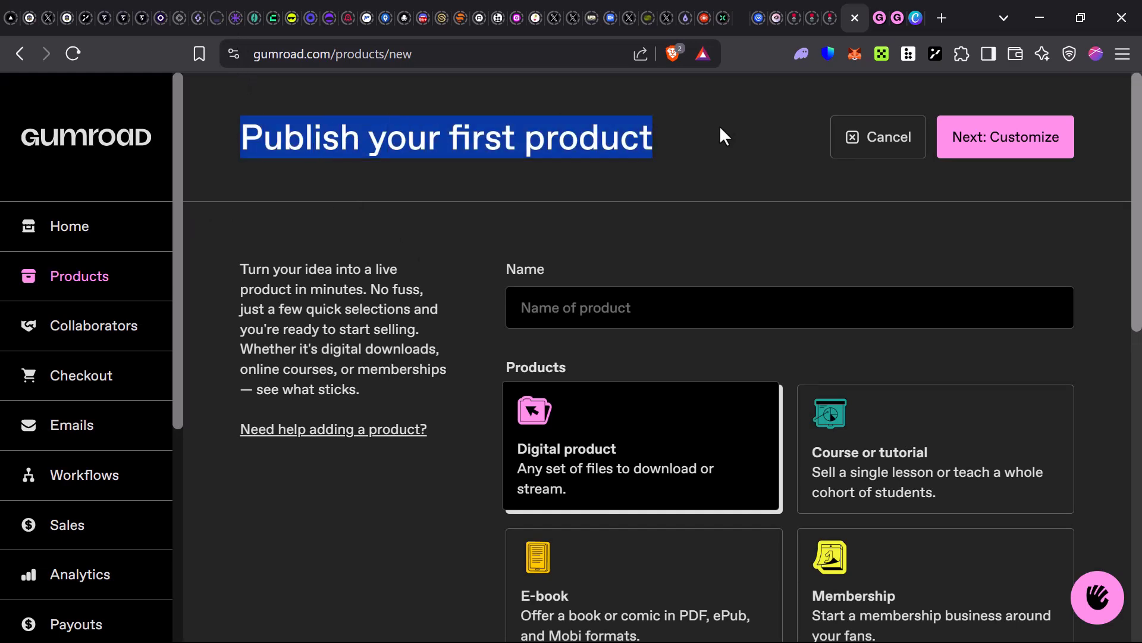
{"action": "scroll", "coordinate": [699, 367], "scroll_direction": "down", "scroll_amount": 1}
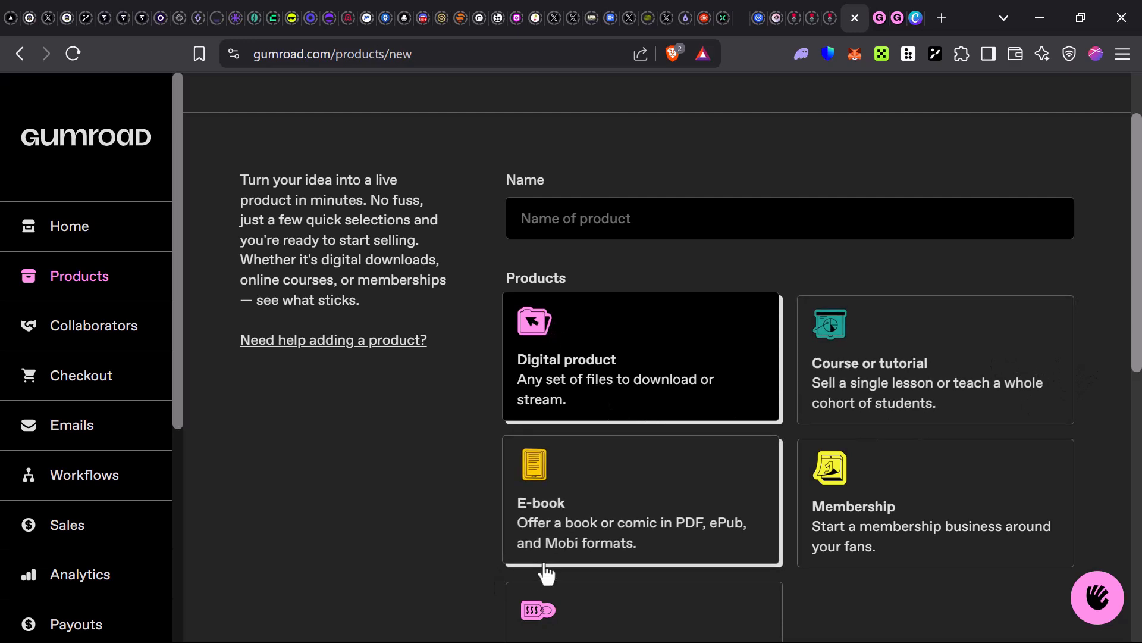
{"action": "scroll", "coordinate": [719, 541], "scroll_direction": "down", "scroll_amount": 6}
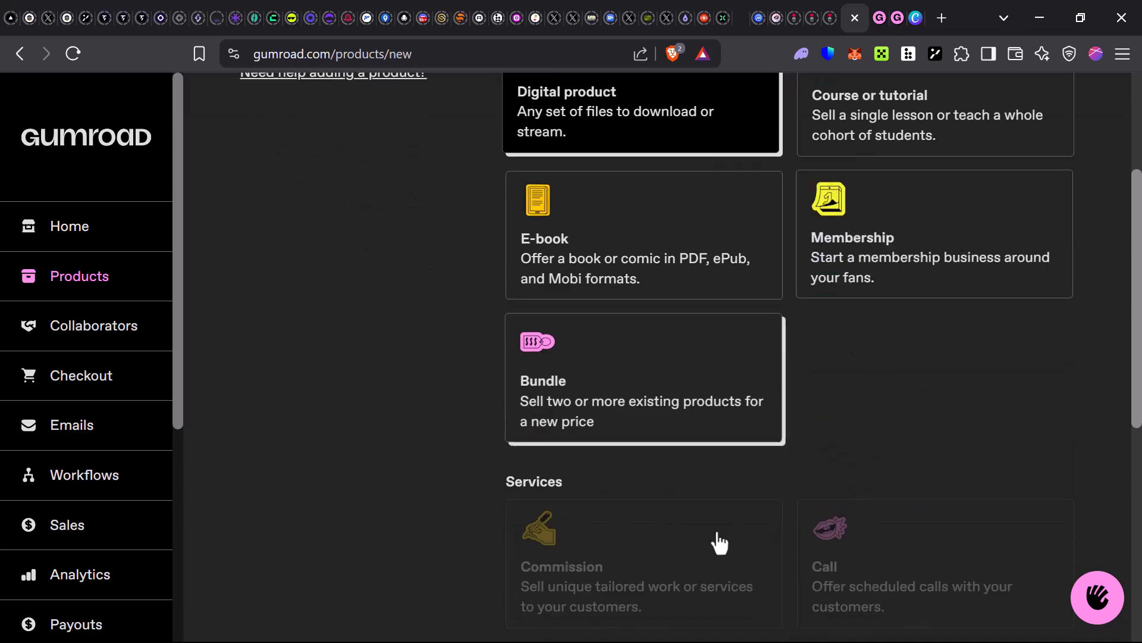
{"action": "scroll", "coordinate": [613, 405], "scroll_direction": "down", "scroll_amount": 2}
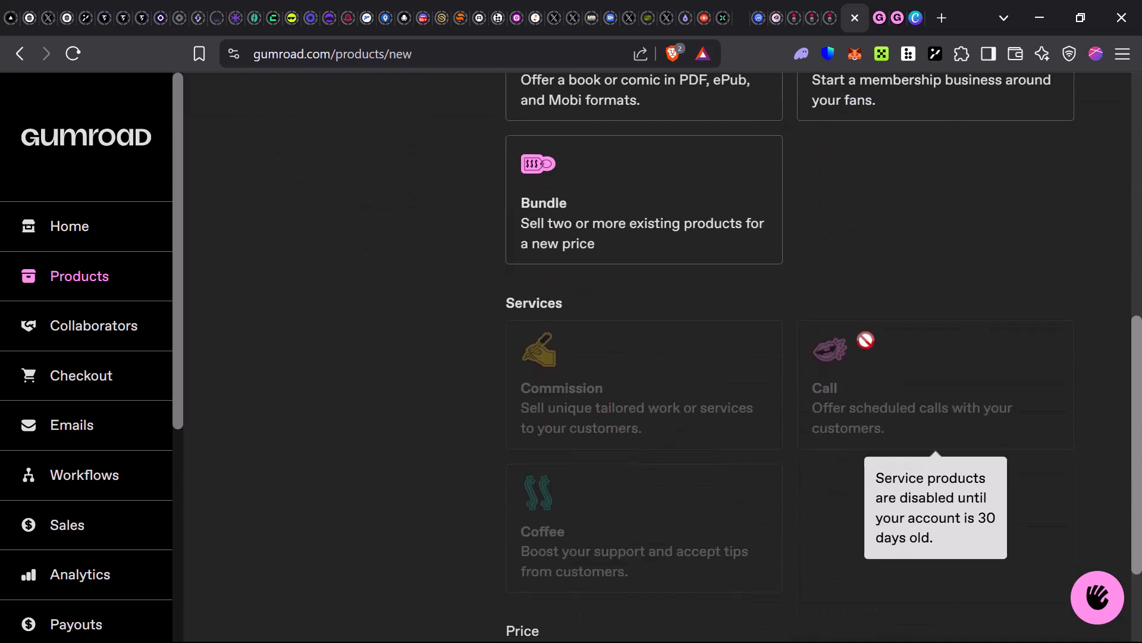
{"action": "scroll", "coordinate": [692, 497], "scroll_direction": "down", "scroll_amount": 2}
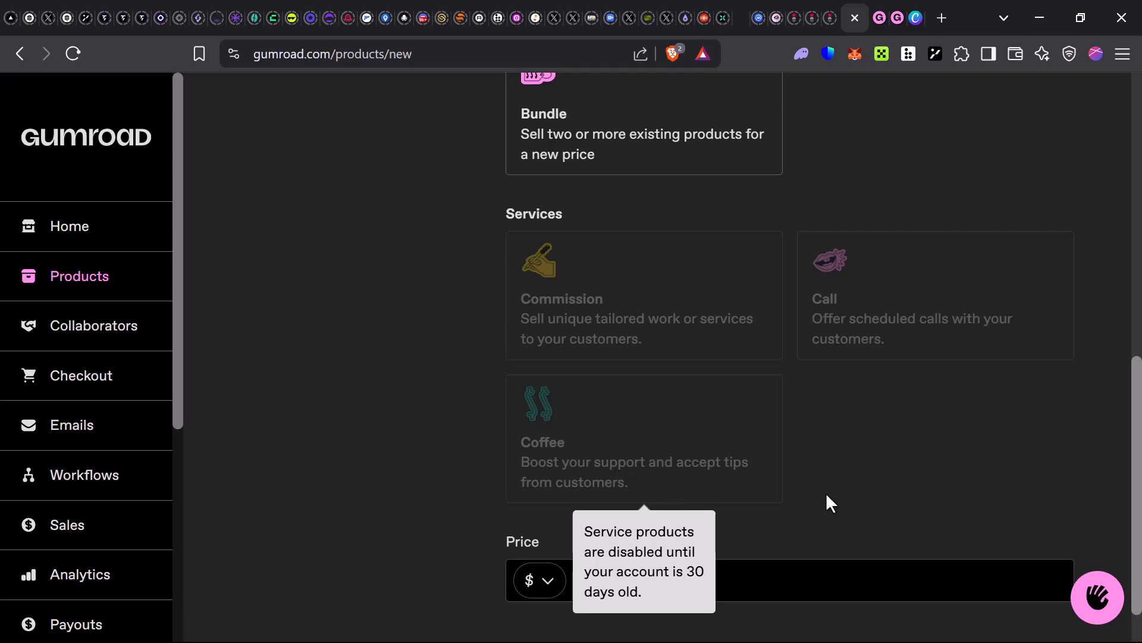
{"action": "scroll", "coordinate": [612, 472], "scroll_direction": "up", "scroll_amount": 10}
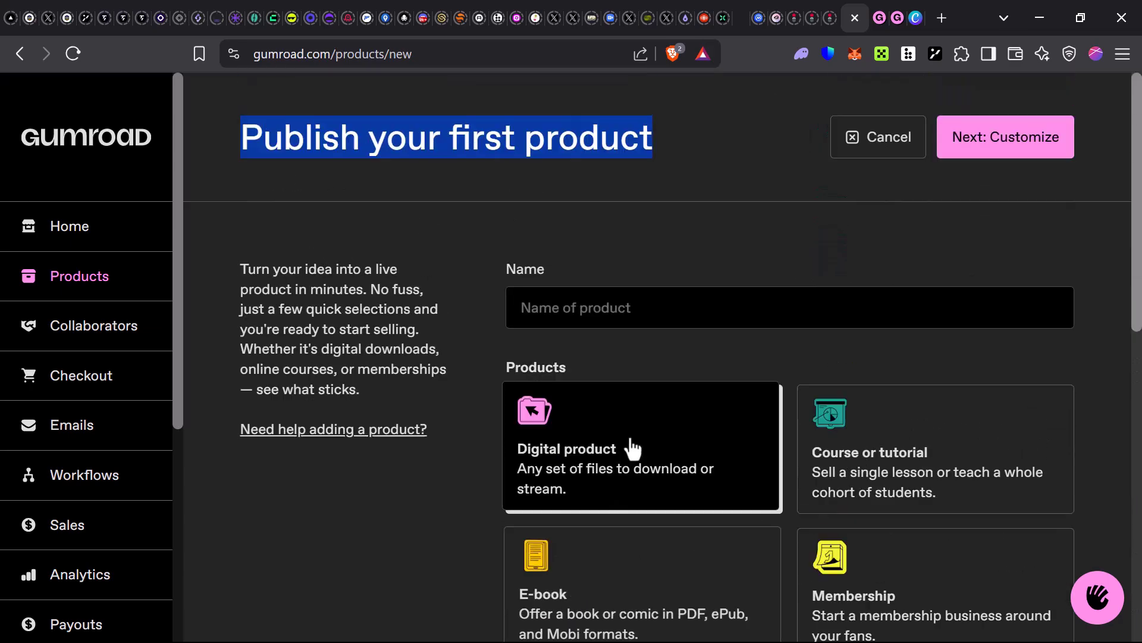
{"action": "left_click", "coordinate": [337, 252]}
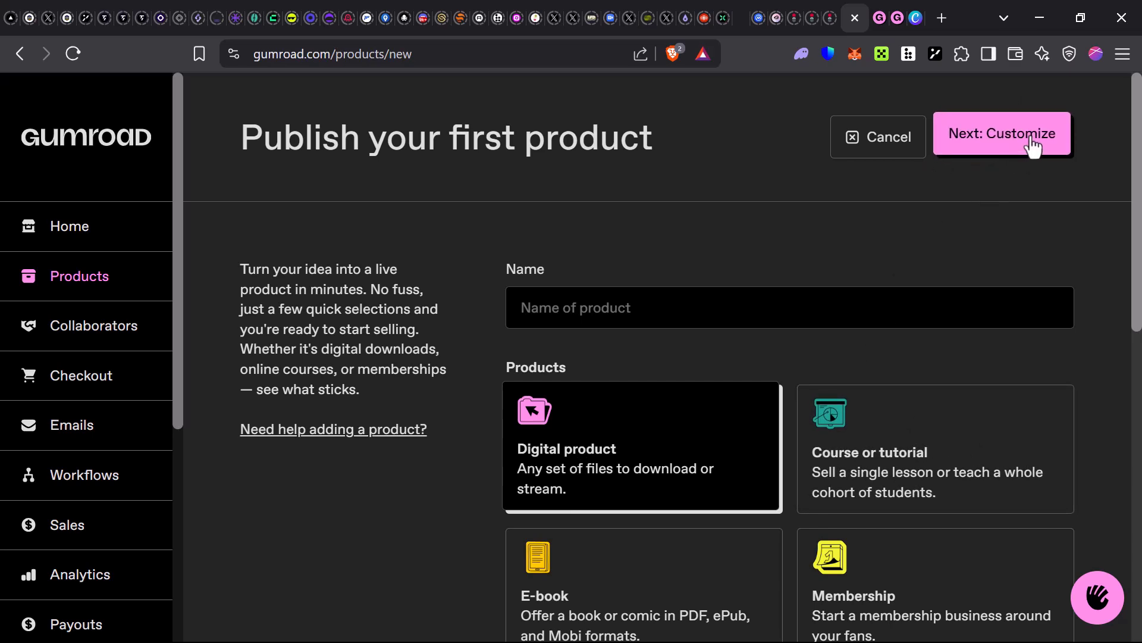
Set the new product's type to Digital product and its name to Fitness Workouts.
{"action": "left_click", "coordinate": [890, 449]}
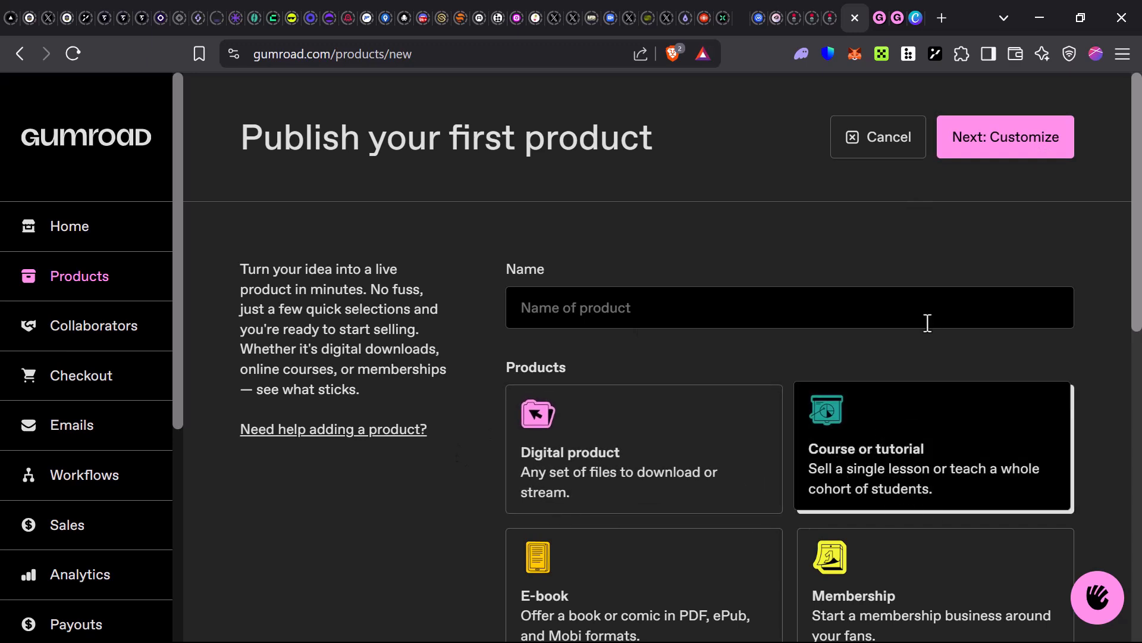
{"action": "left_click", "coordinate": [645, 461]}
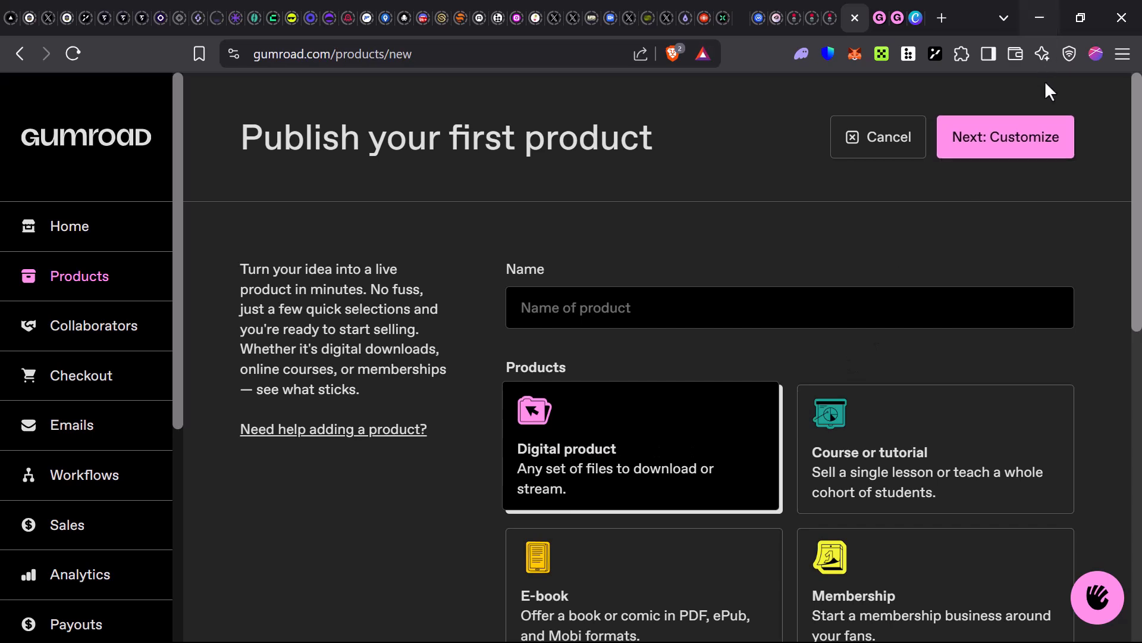
{"action": "left_click", "coordinate": [1038, 134]}
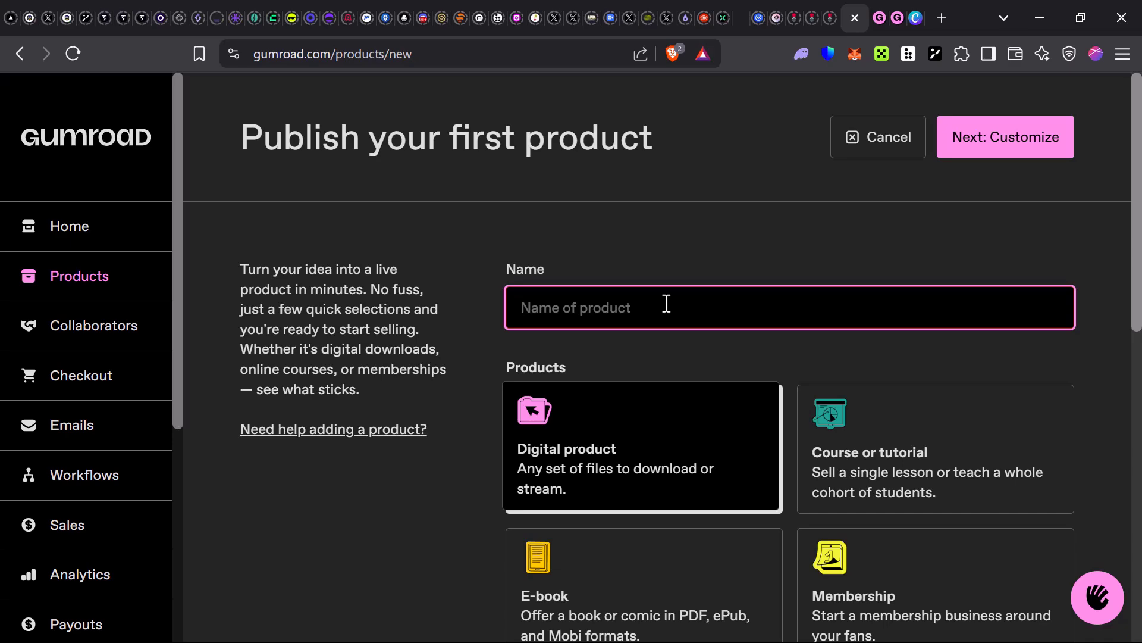
{"action": "type", "text": "Fitness Workouts"}
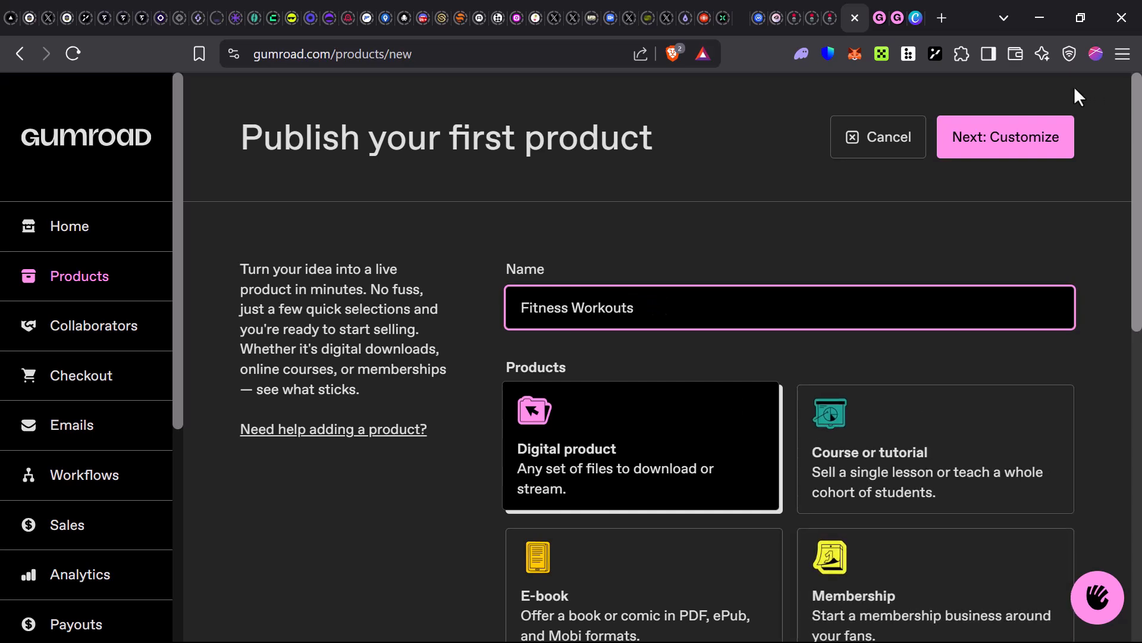
{"action": "left_click", "coordinate": [1023, 142]}
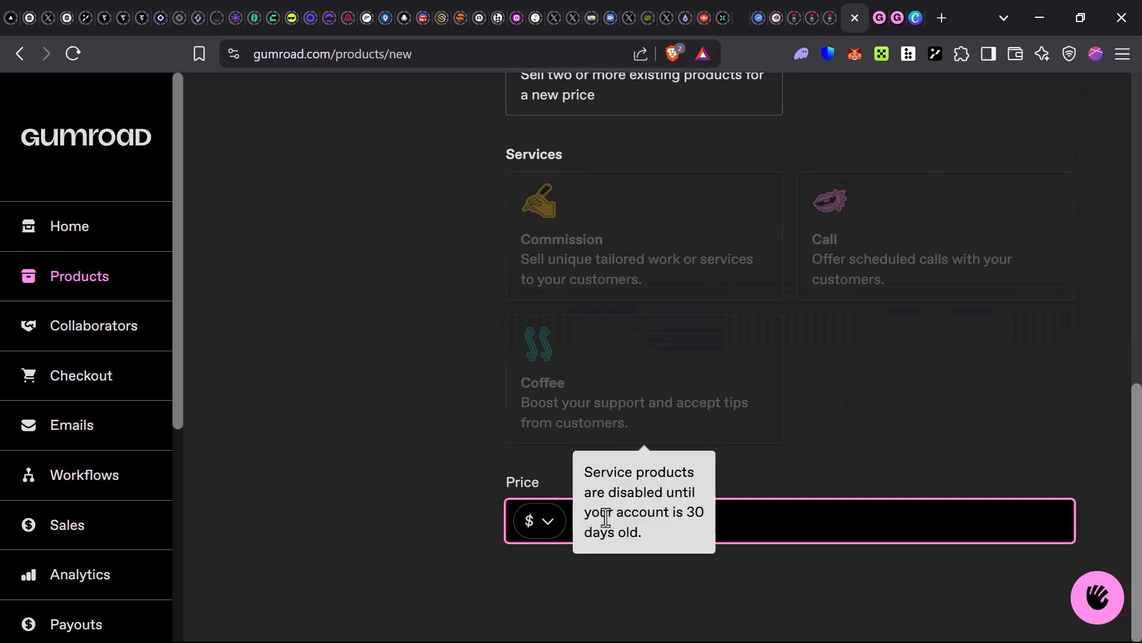
Price the product at 10 US dollars and continue to its customization page.
{"action": "left_click", "coordinate": [547, 531]}
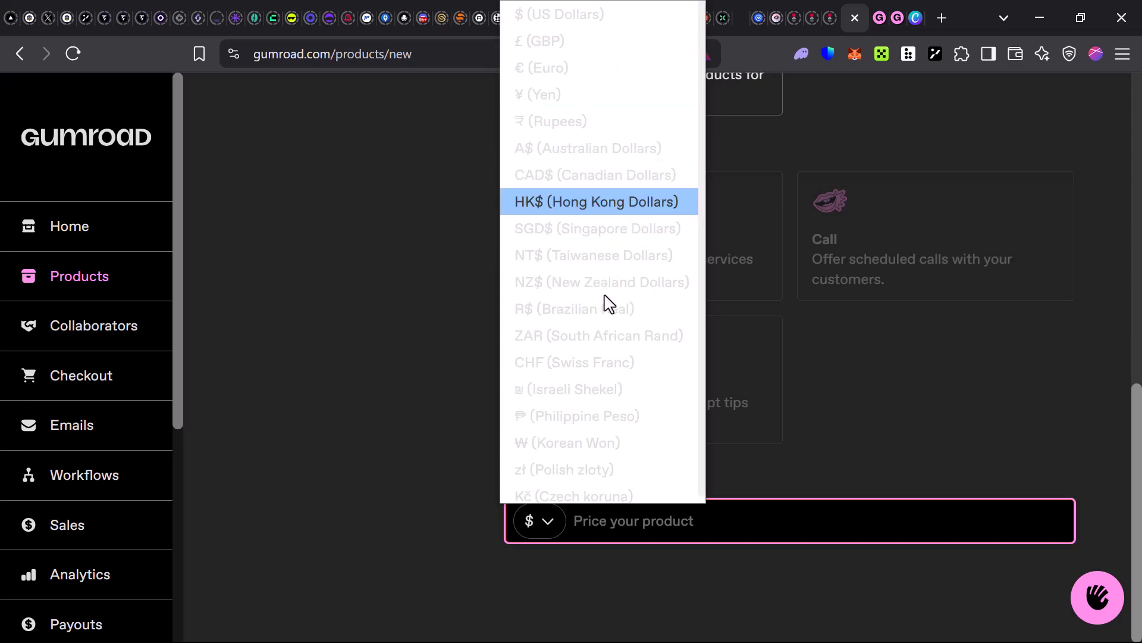
{"action": "left_click", "coordinate": [626, 20]}
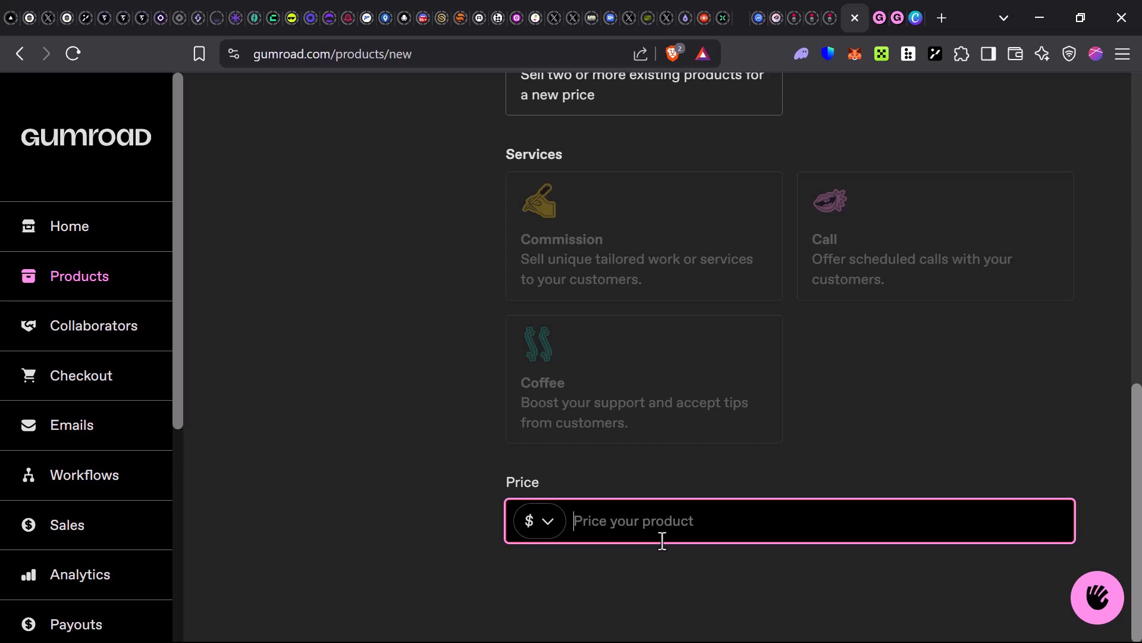
{"action": "type", "text": "10"}
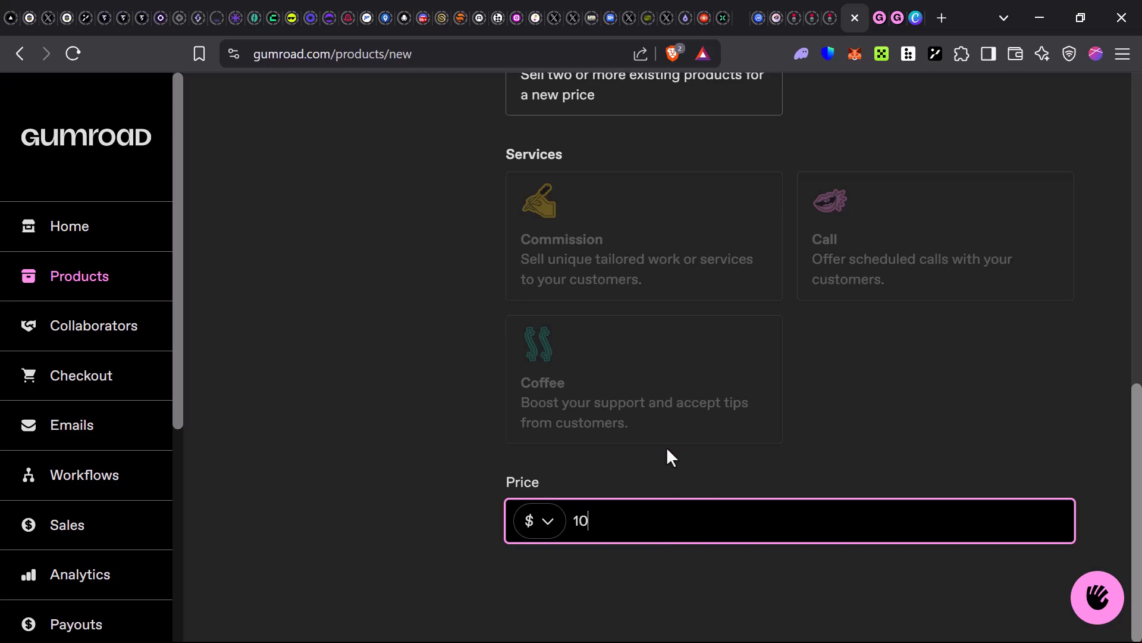
{"action": "scroll", "coordinate": [667, 456], "scroll_direction": "up", "scroll_amount": 10}
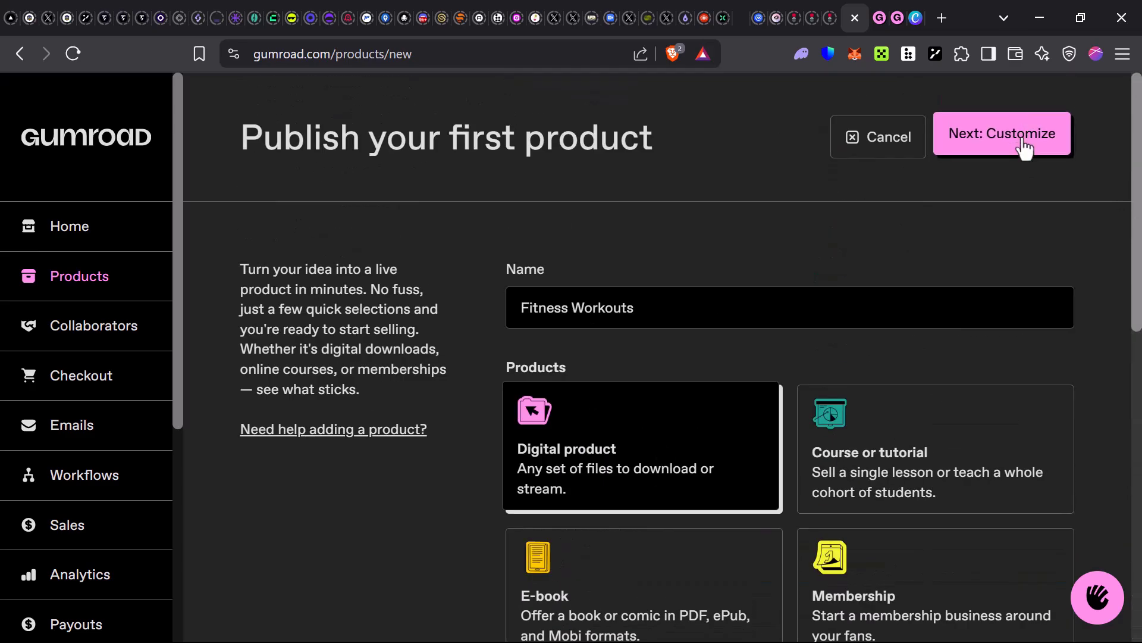
{"action": "left_click", "coordinate": [1023, 142]}
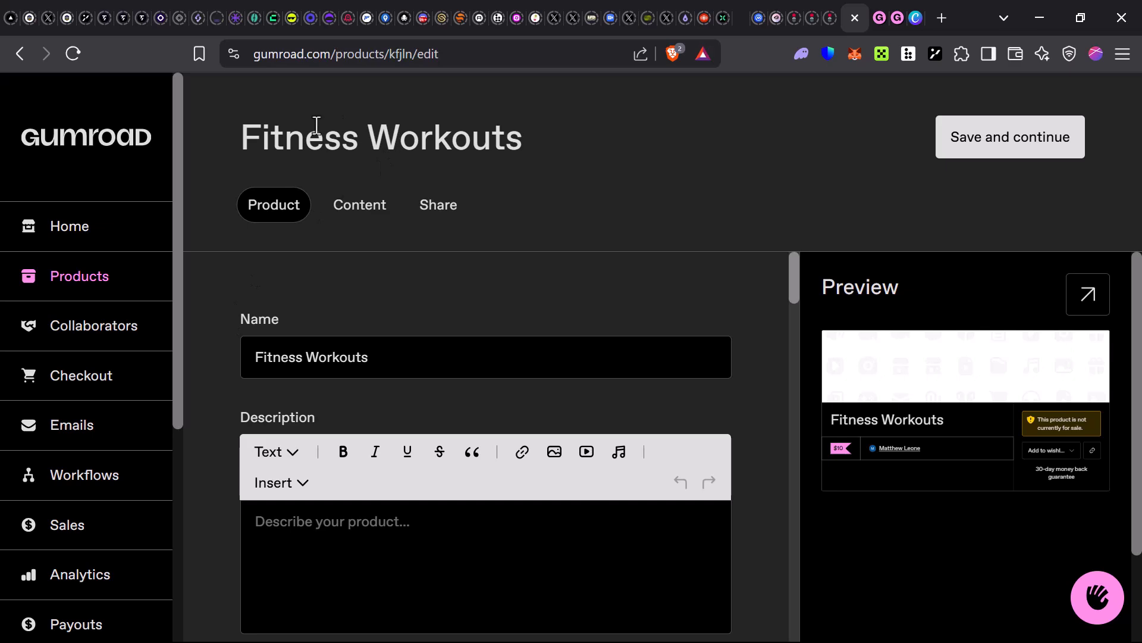
Set the custom ending of the product's Gumroad URL to lazytofit.
{"action": "left_click_drag", "start_coordinate": [230, 157], "coordinate": [517, 145]}
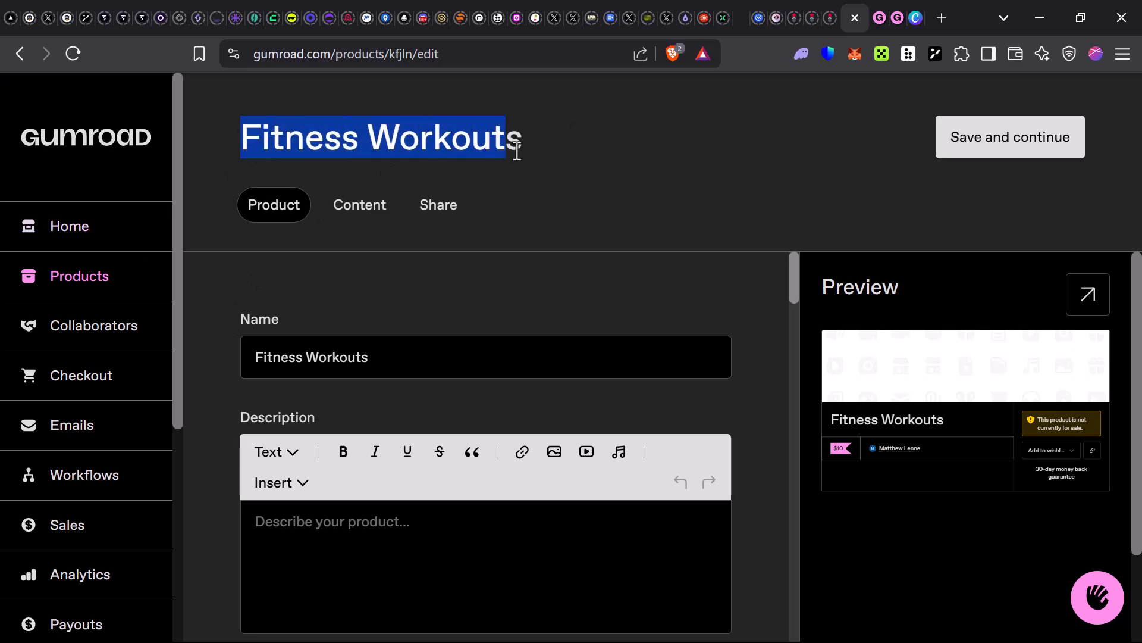
{"action": "left_click", "coordinate": [539, 206]}
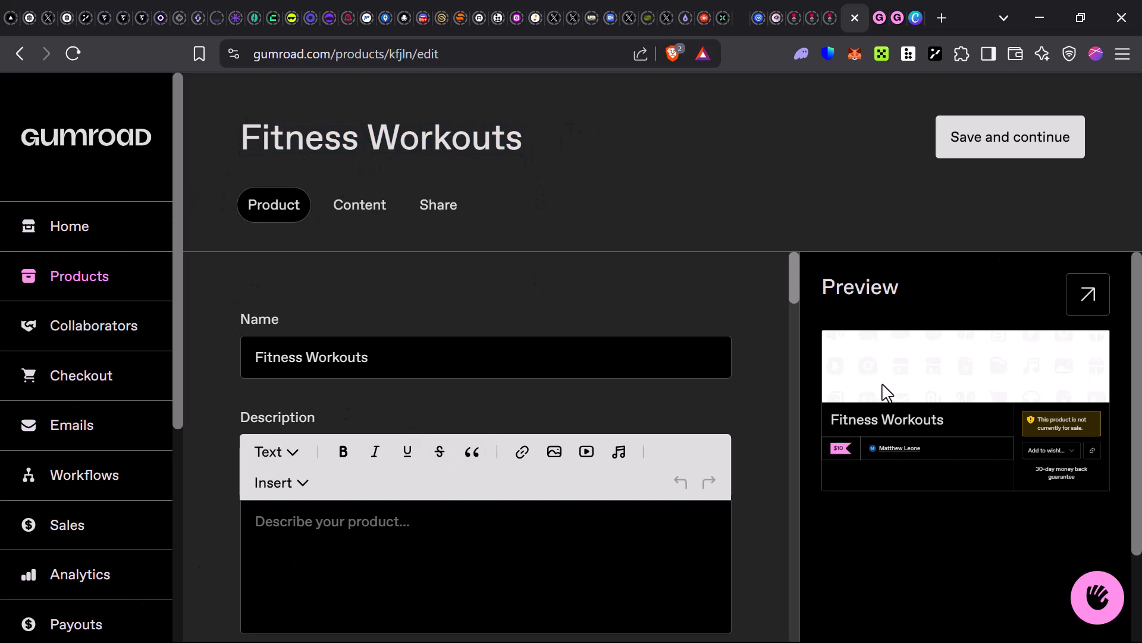
{"action": "scroll", "coordinate": [461, 459], "scroll_direction": "down", "scroll_amount": 2}
{"action": "scroll", "coordinate": [360, 529], "scroll_direction": "down", "scroll_amount": 5}
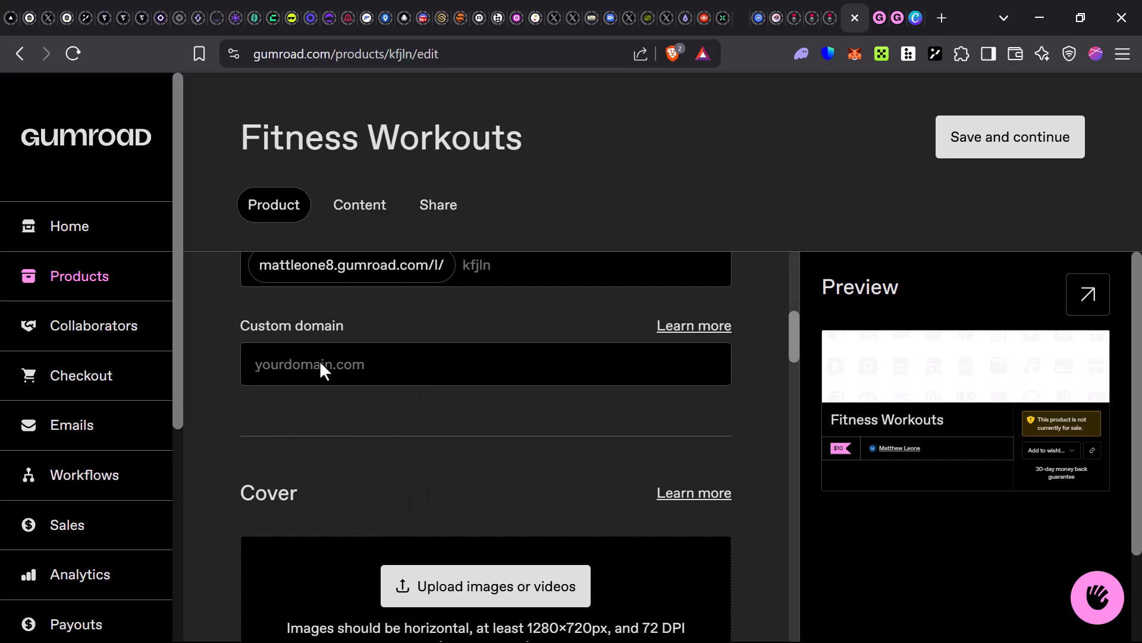
{"action": "left_click", "coordinate": [312, 372]}
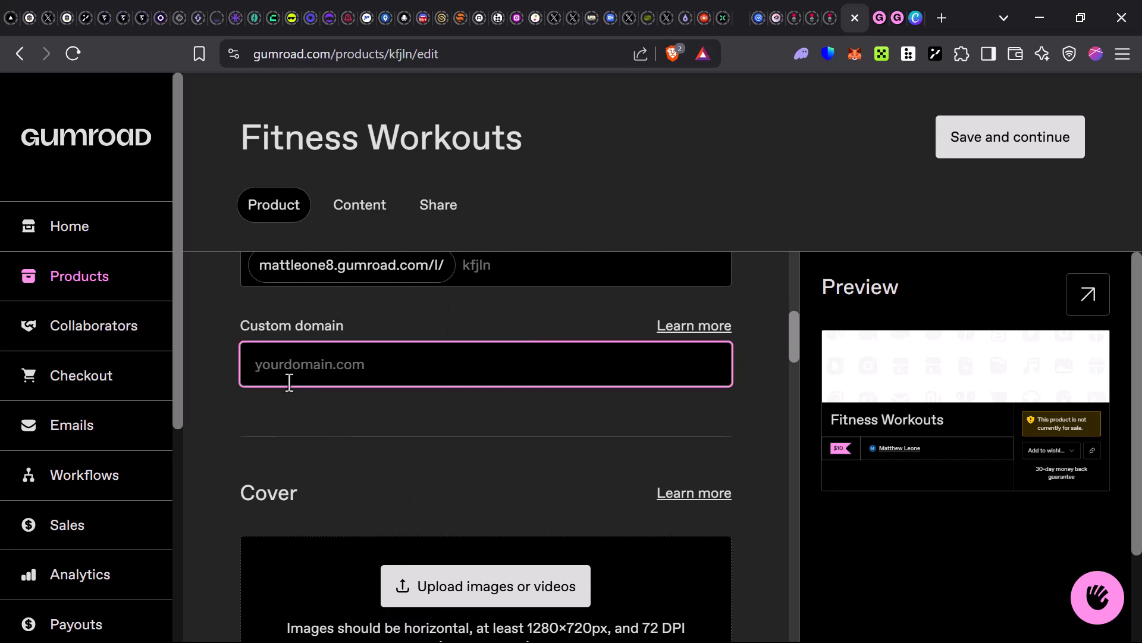
{"action": "left_click", "coordinate": [396, 400]}
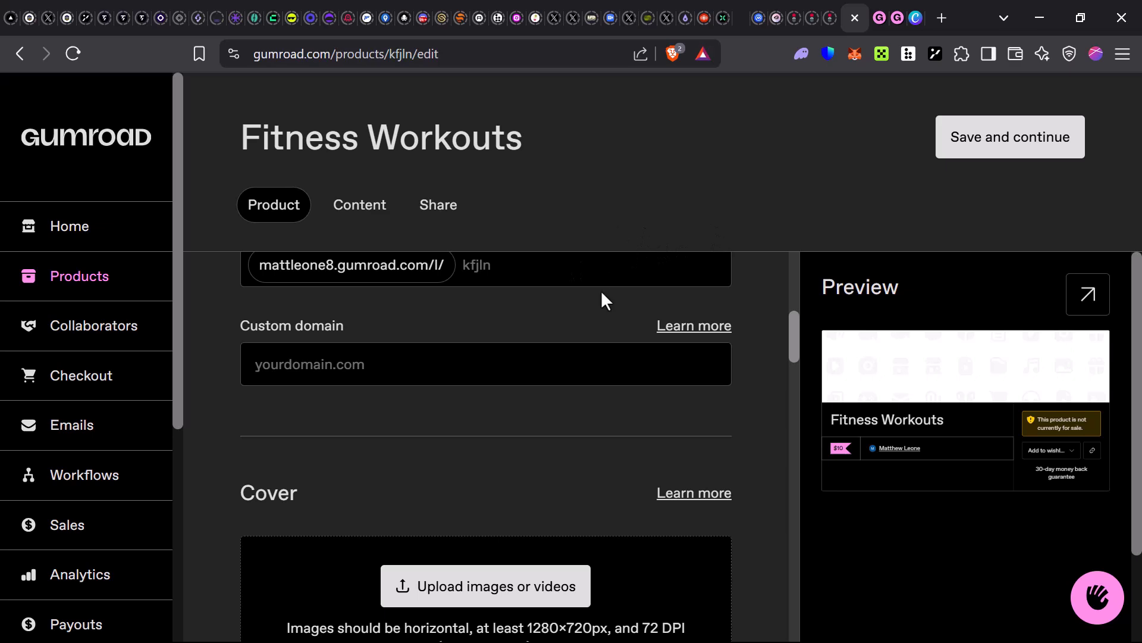
{"action": "scroll", "coordinate": [619, 351], "scroll_direction": "down", "scroll_amount": 2}
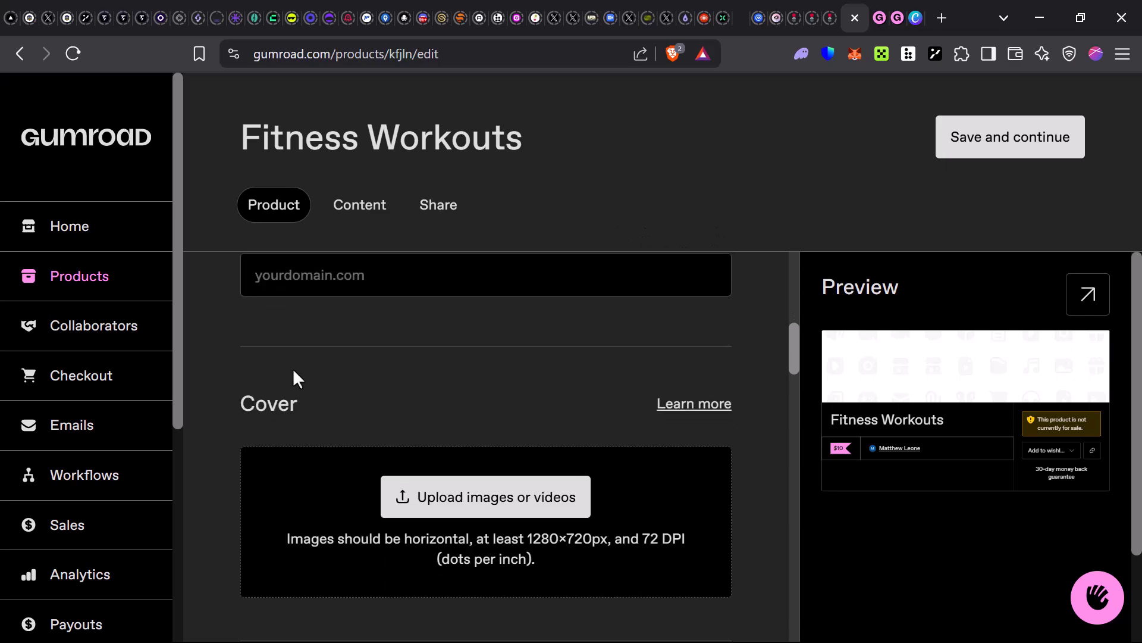
{"action": "scroll", "coordinate": [476, 289], "scroll_direction": "up", "scroll_amount": 3}
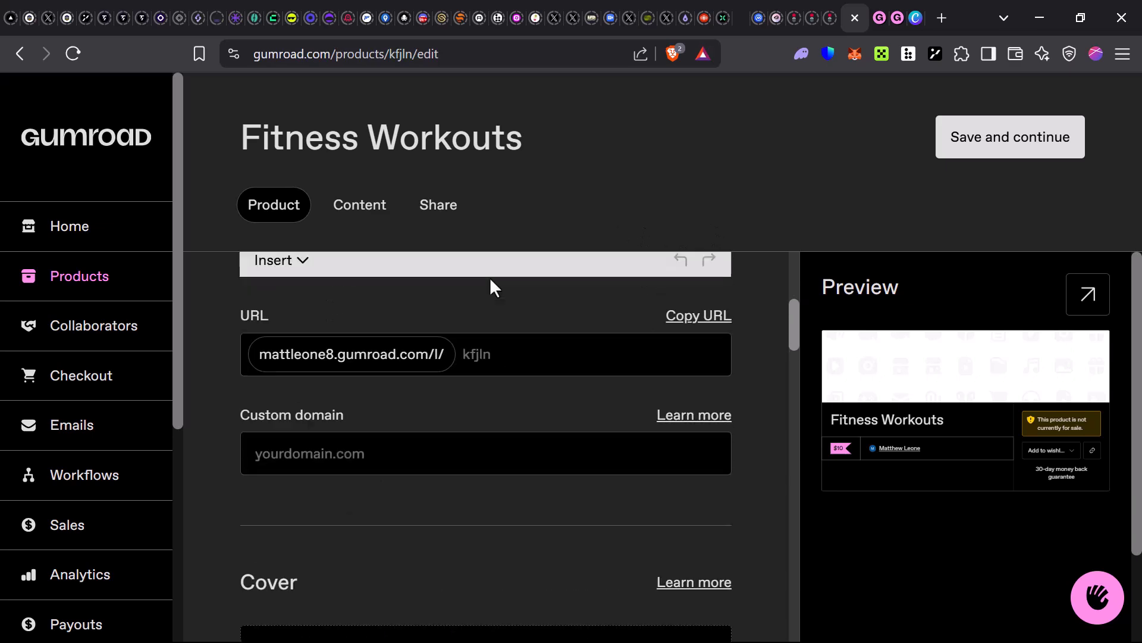
{"action": "left_click", "coordinate": [501, 359]}
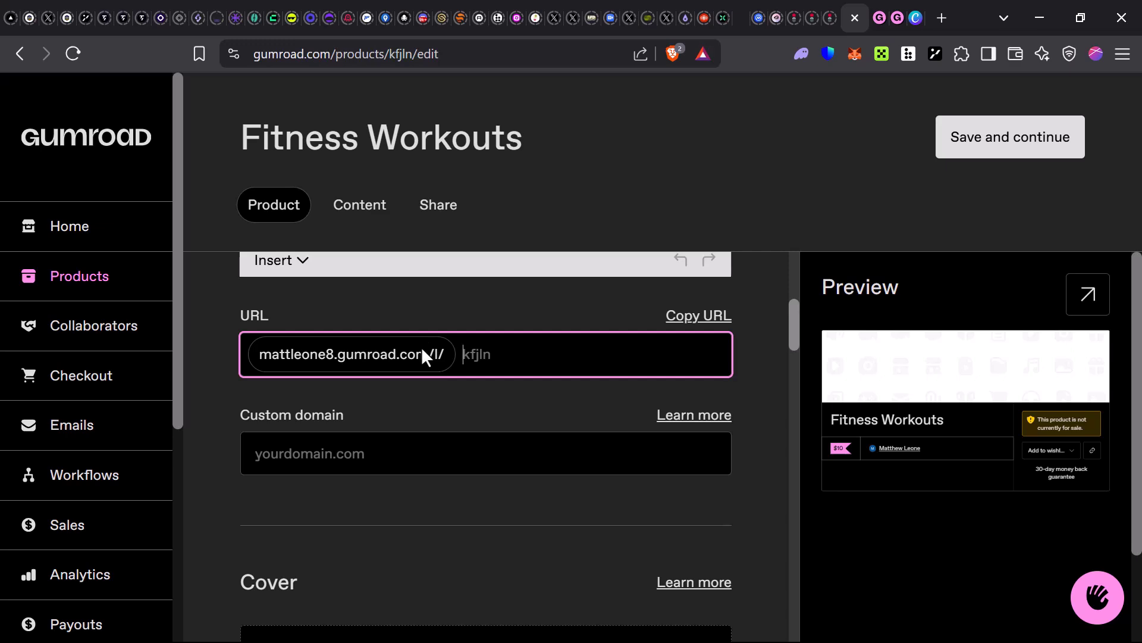
{"action": "type", "text": "lazytofit"}
Describe the product as "Helps you go from Zero to Hero, Get Fit in the best possible time." and rename it Fitness Workouts PDF.
{"action": "scroll", "coordinate": [524, 302], "scroll_direction": "up", "scroll_amount": 1}
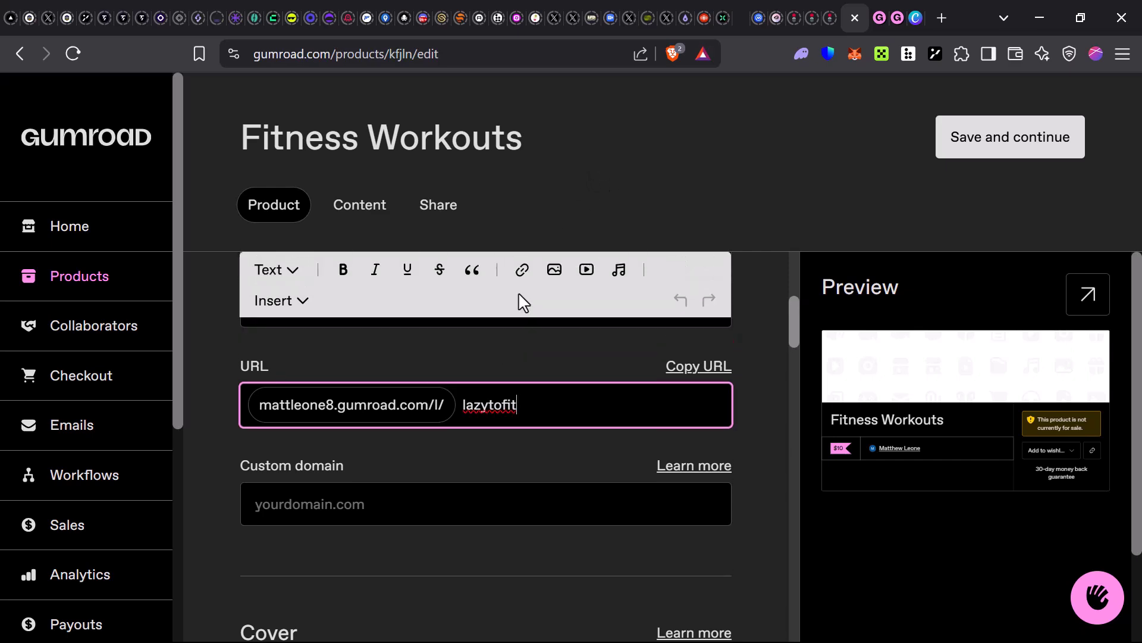
{"action": "scroll", "coordinate": [429, 336], "scroll_direction": "up", "scroll_amount": 4}
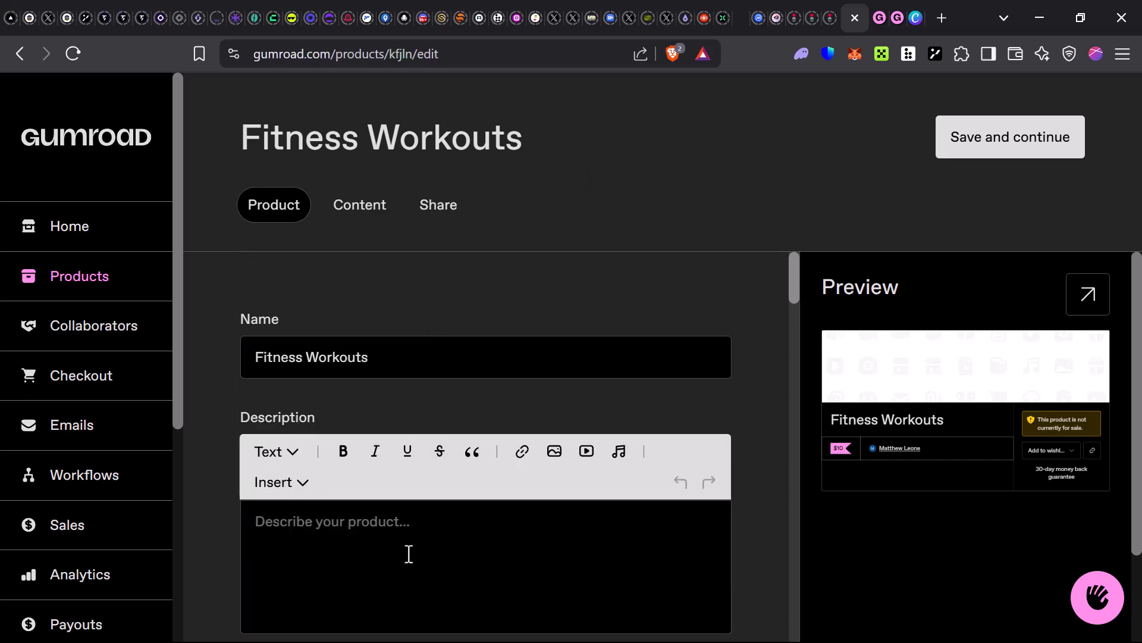
{"action": "left_click_drag", "start_coordinate": [236, 415], "coordinate": [332, 441]}
{"action": "left_click", "coordinate": [322, 551]}
{"action": "left_click", "coordinate": [441, 517]}
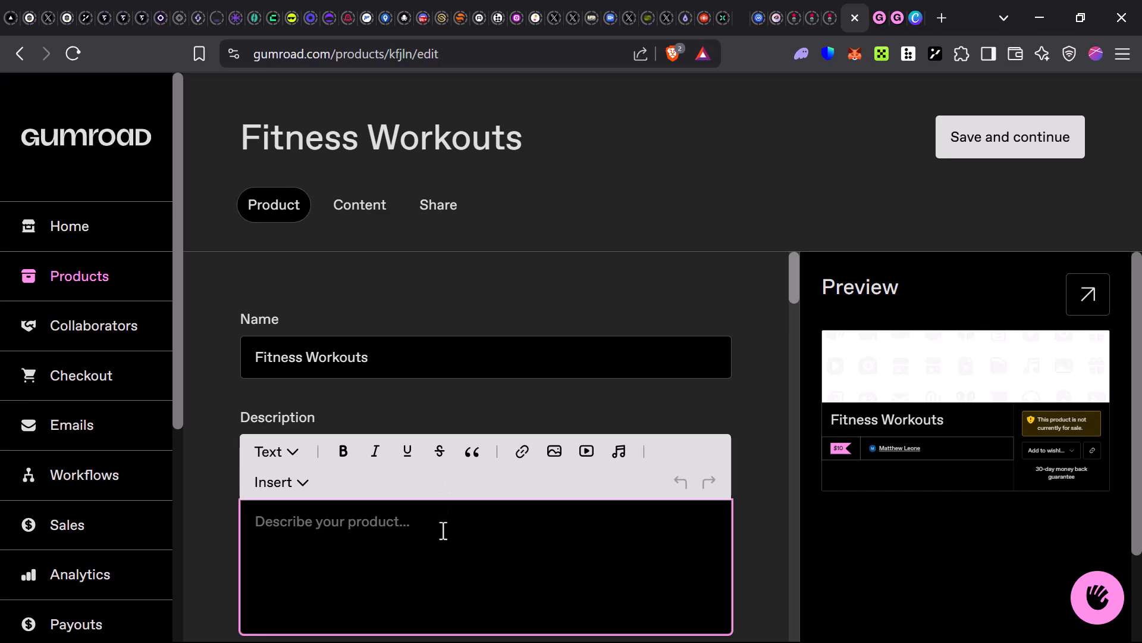
{"action": "type", "text": "Helps you go from Zero to Hero, Get Fit in the best possible time."}
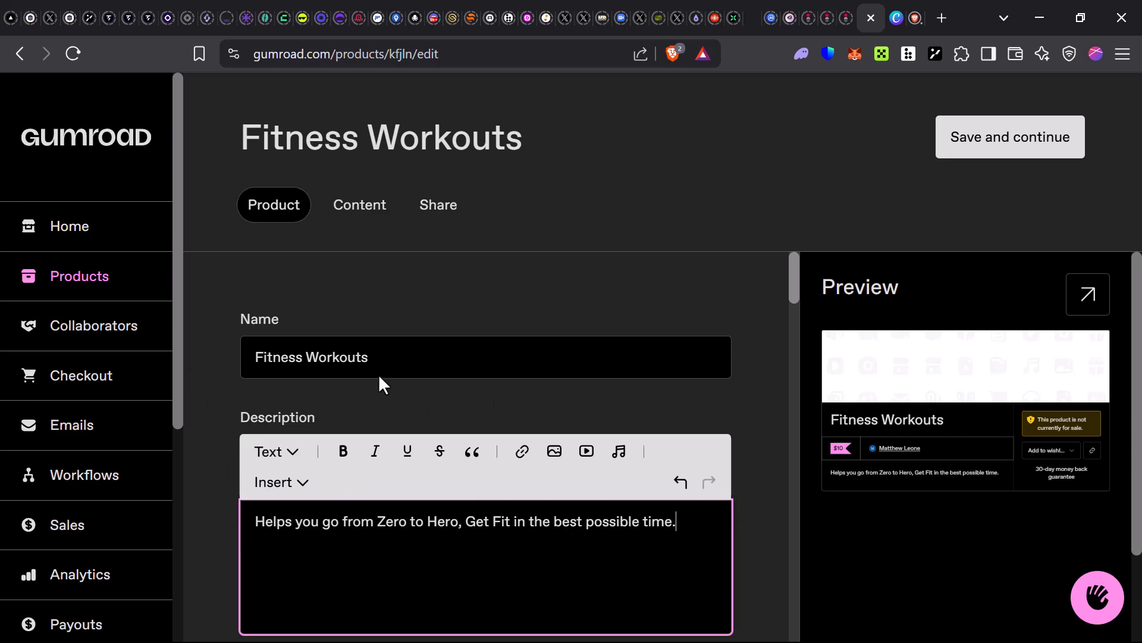
{"action": "left_click", "coordinate": [436, 360]}
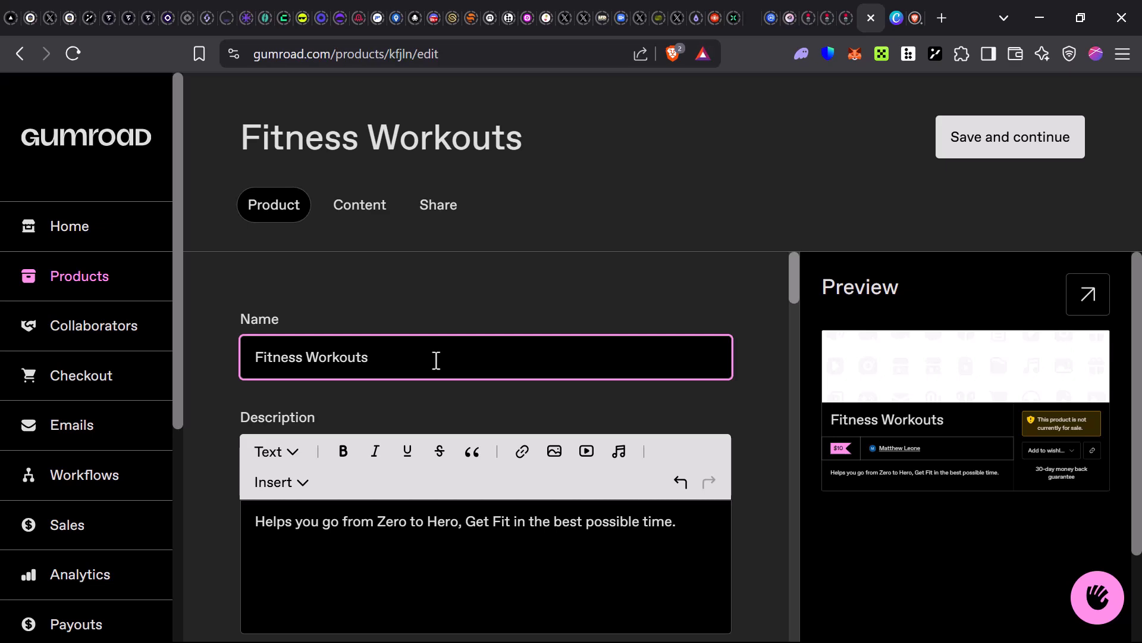
{"action": "type", "text": "PDF"}
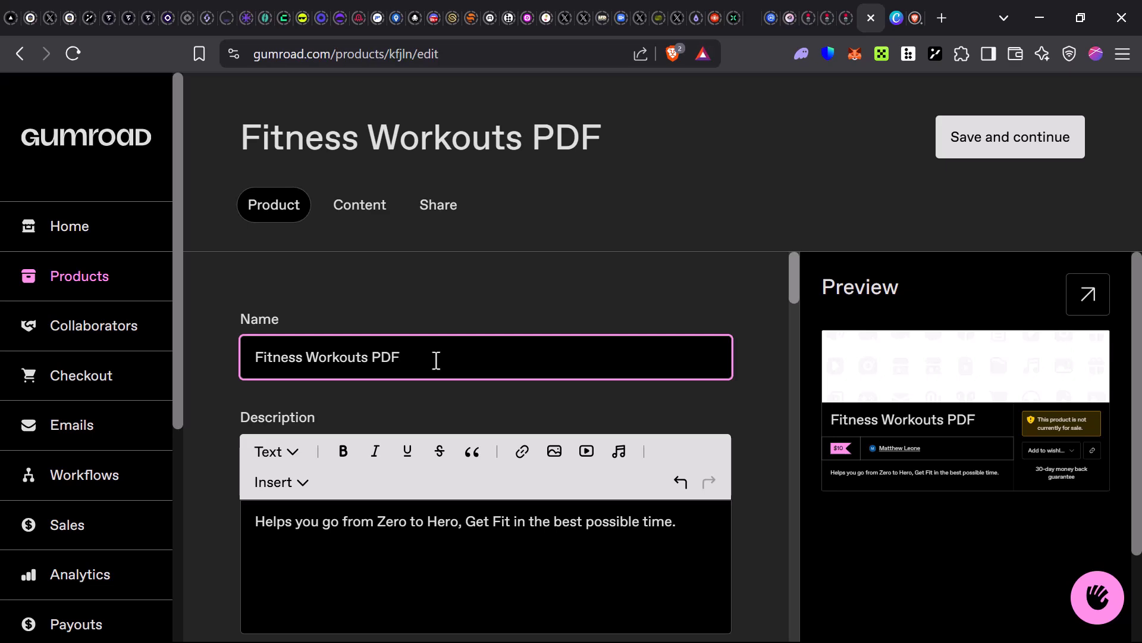
Examine the image size and format requirements for the product's cover and thumbnail uploads.
{"action": "scroll", "coordinate": [426, 359], "scroll_direction": "down", "scroll_amount": 6}
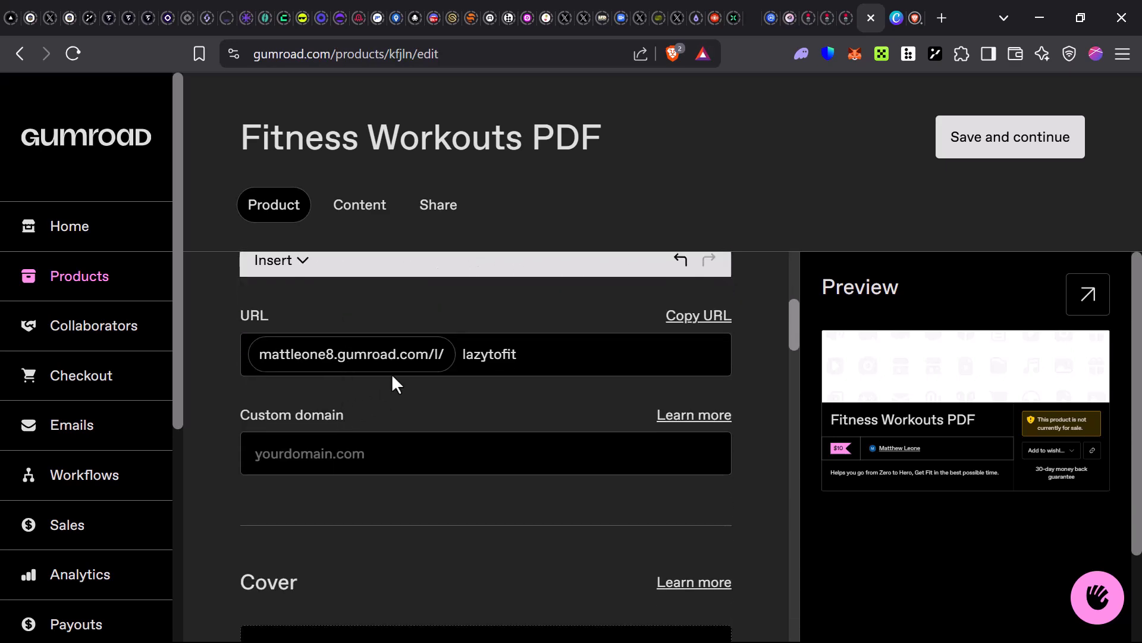
{"action": "scroll", "coordinate": [467, 376], "scroll_direction": "down", "scroll_amount": 3}
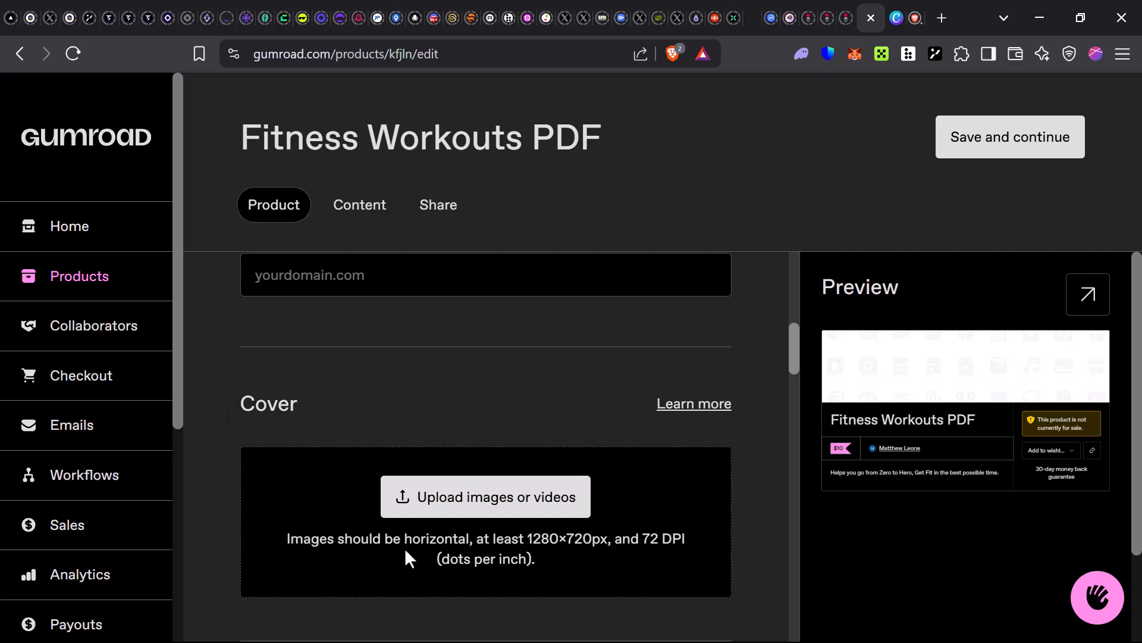
{"action": "left_click_drag", "start_coordinate": [287, 539], "coordinate": [616, 550]}
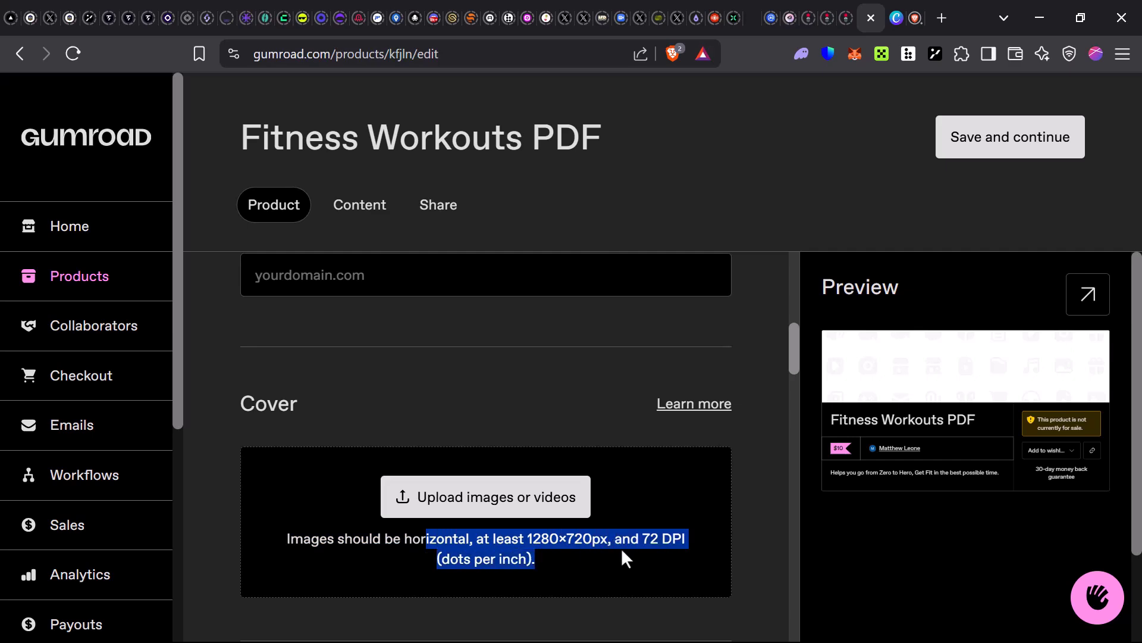
{"action": "left_click", "coordinate": [657, 548]}
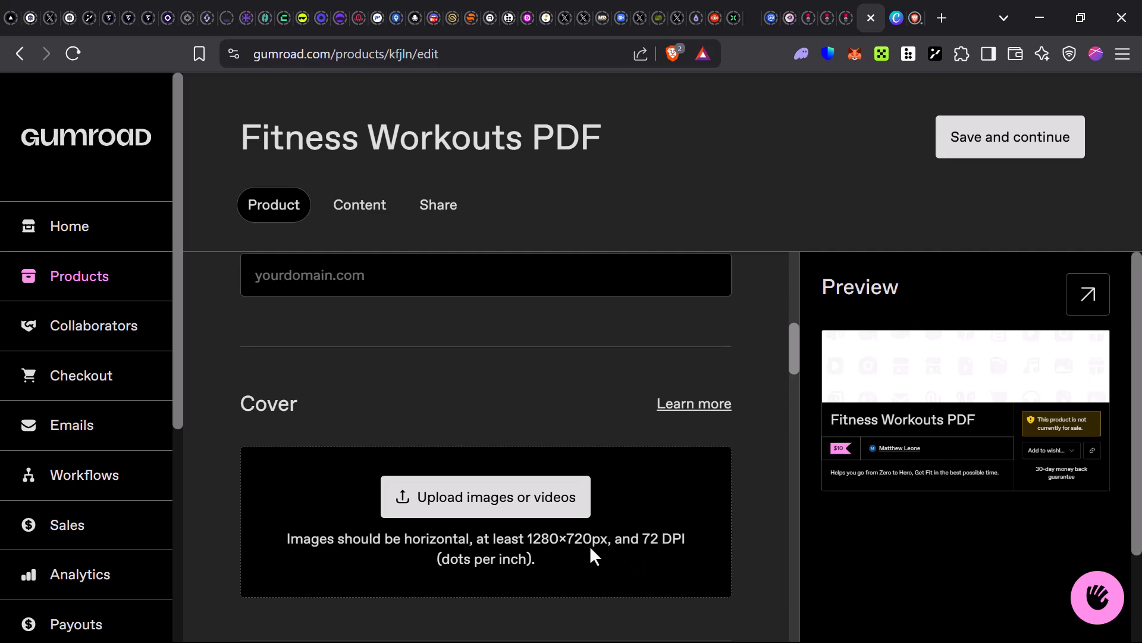
{"action": "scroll", "coordinate": [334, 474], "scroll_direction": "up", "scroll_amount": 5}
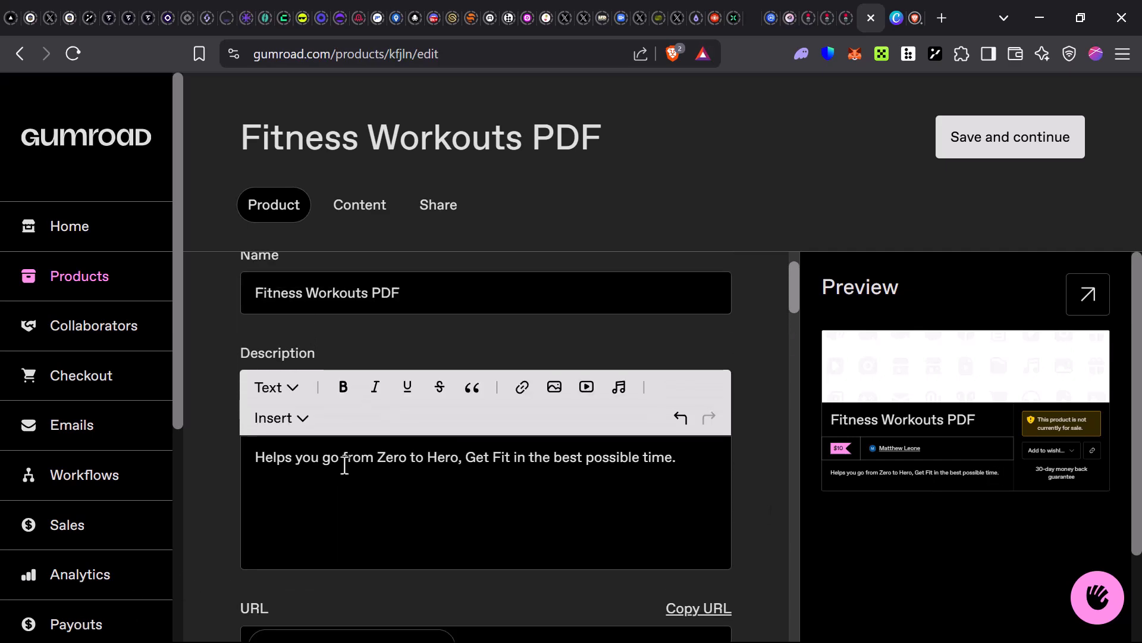
{"action": "scroll", "coordinate": [477, 368], "scroll_direction": "down", "scroll_amount": 8}
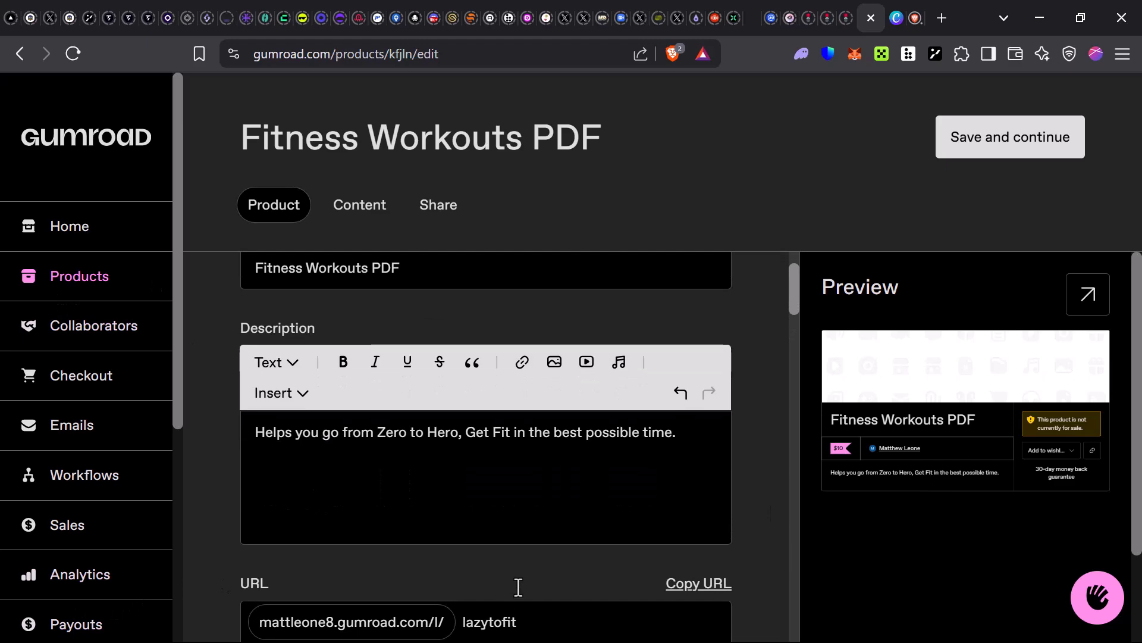
{"action": "scroll", "coordinate": [407, 416], "scroll_direction": "up", "scroll_amount": 4}
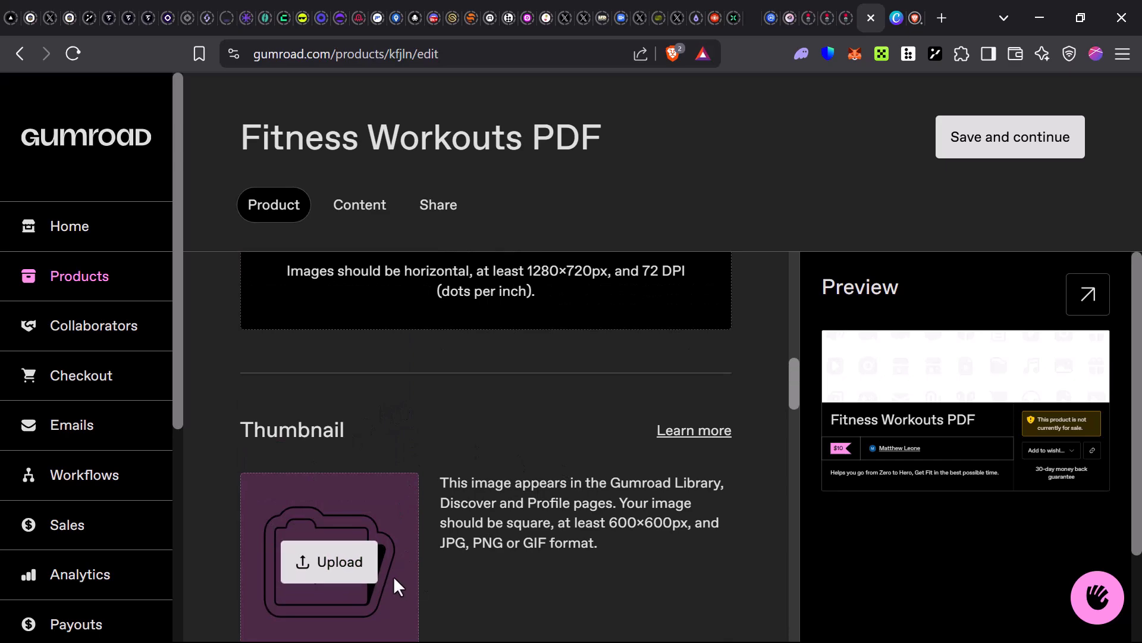
{"action": "scroll", "coordinate": [405, 567], "scroll_direction": "up", "scroll_amount": 1}
{"action": "scroll", "coordinate": [406, 557], "scroll_direction": "up", "scroll_amount": 3}
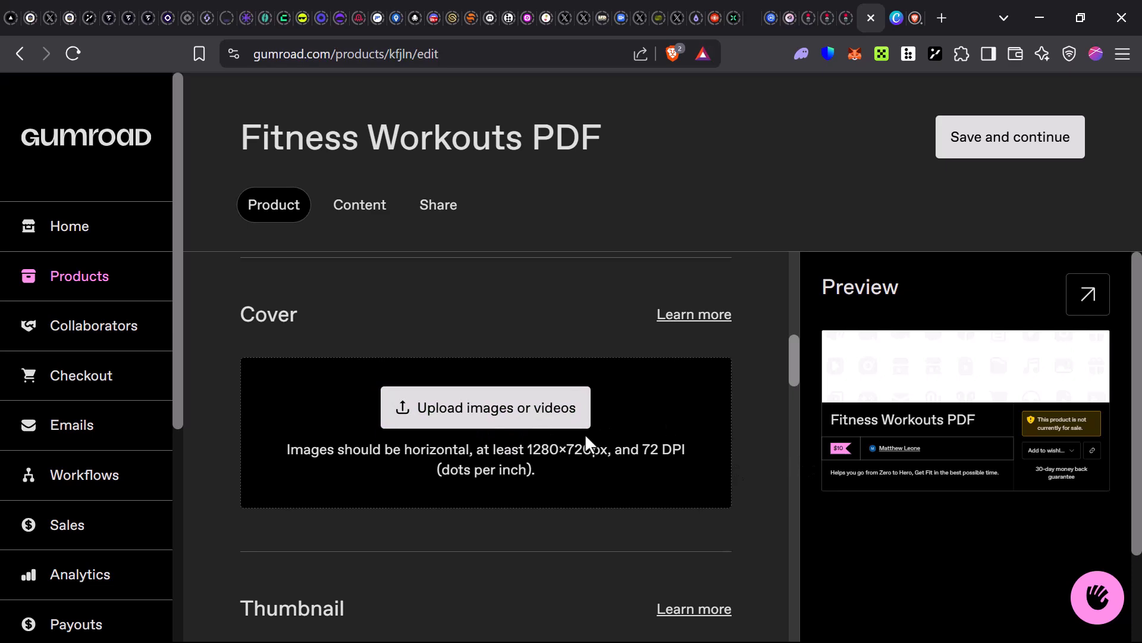
{"action": "left_click", "coordinate": [527, 415]}
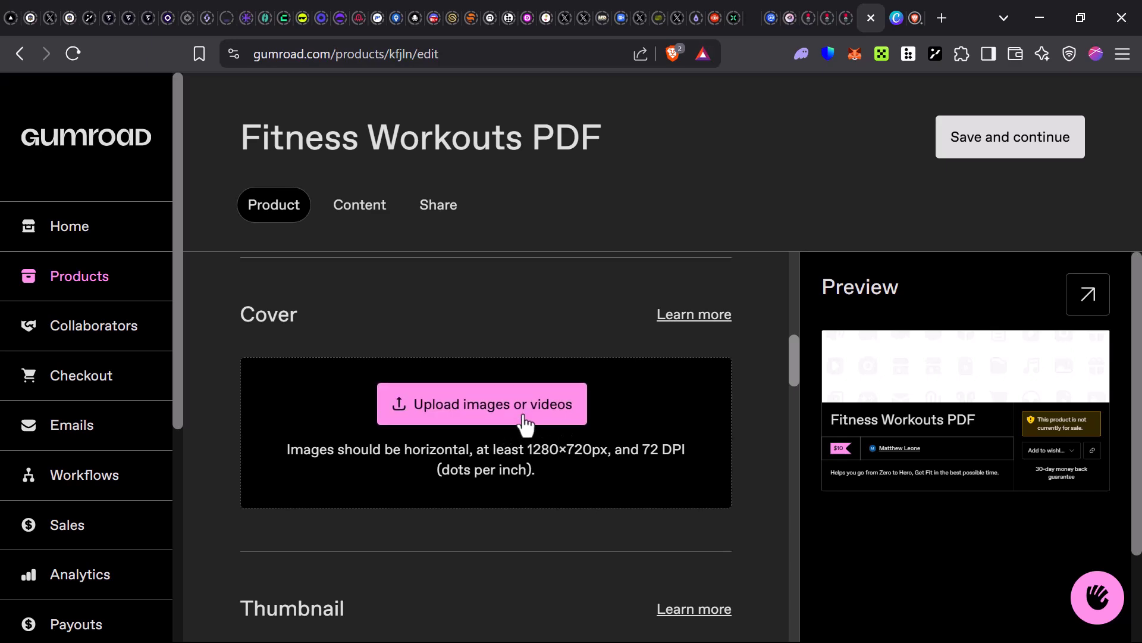
Switch to Canva and create a new custom-size design of 1280 × 720 px for the cover.
{"action": "left_click", "coordinate": [890, 32]}
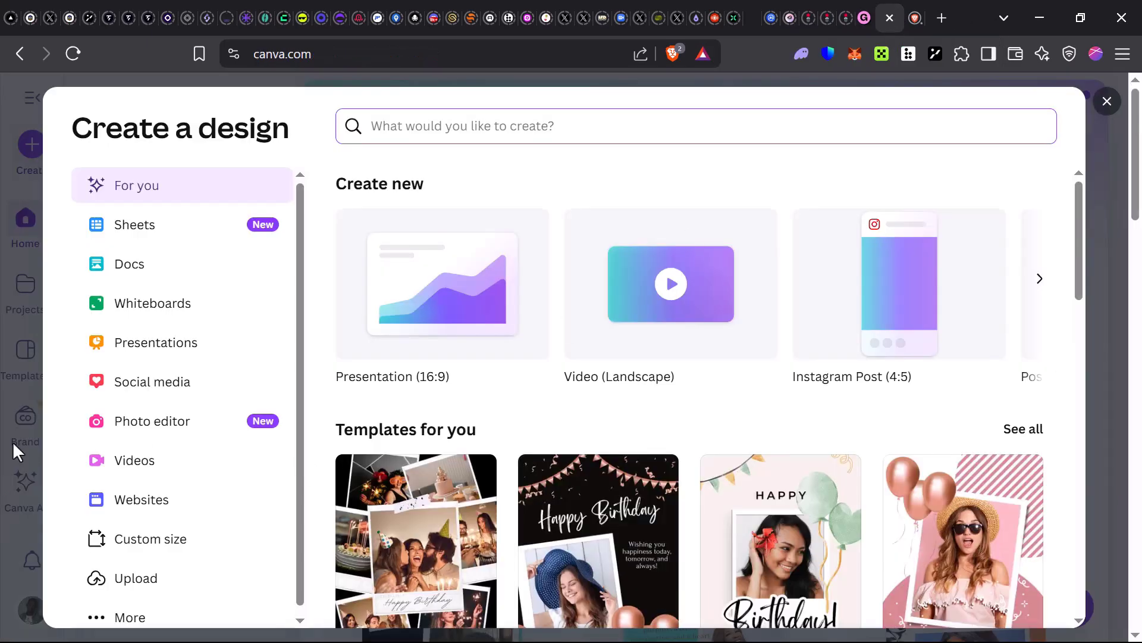
{"action": "left_click", "coordinate": [1108, 101]}
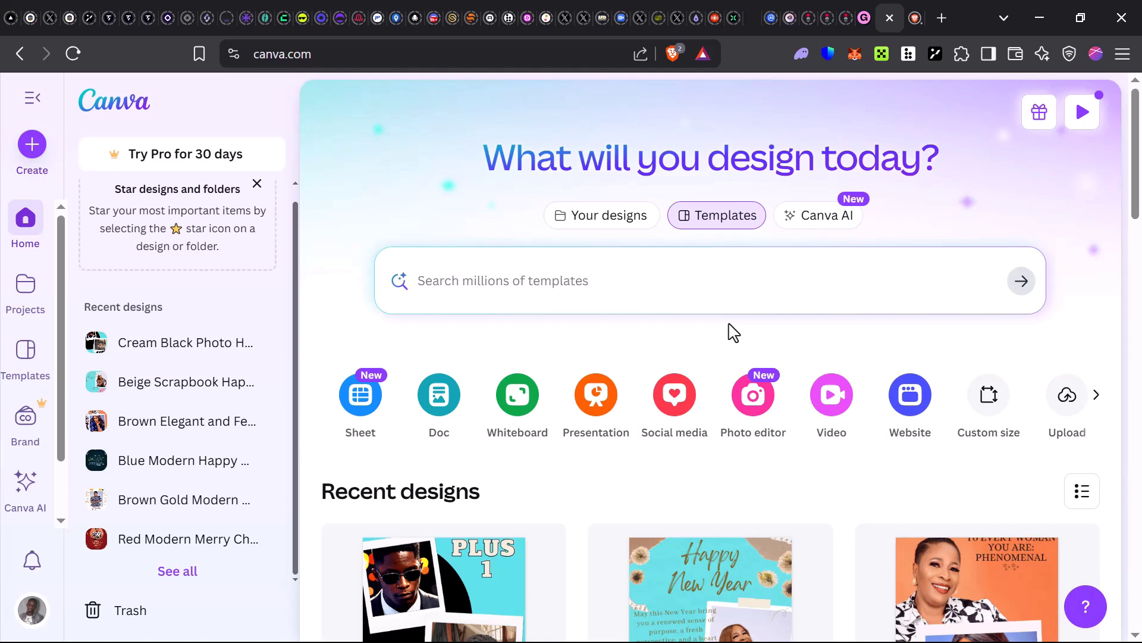
{"action": "left_click", "coordinate": [33, 146]}
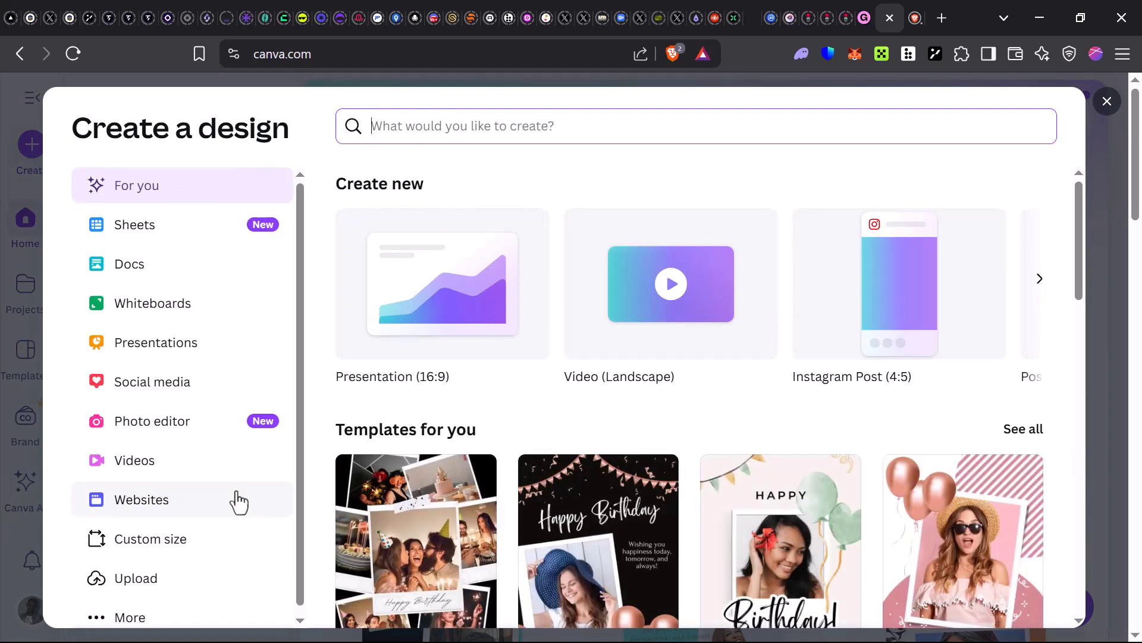
{"action": "scroll", "coordinate": [239, 502], "scroll_direction": "down", "scroll_amount": 1}
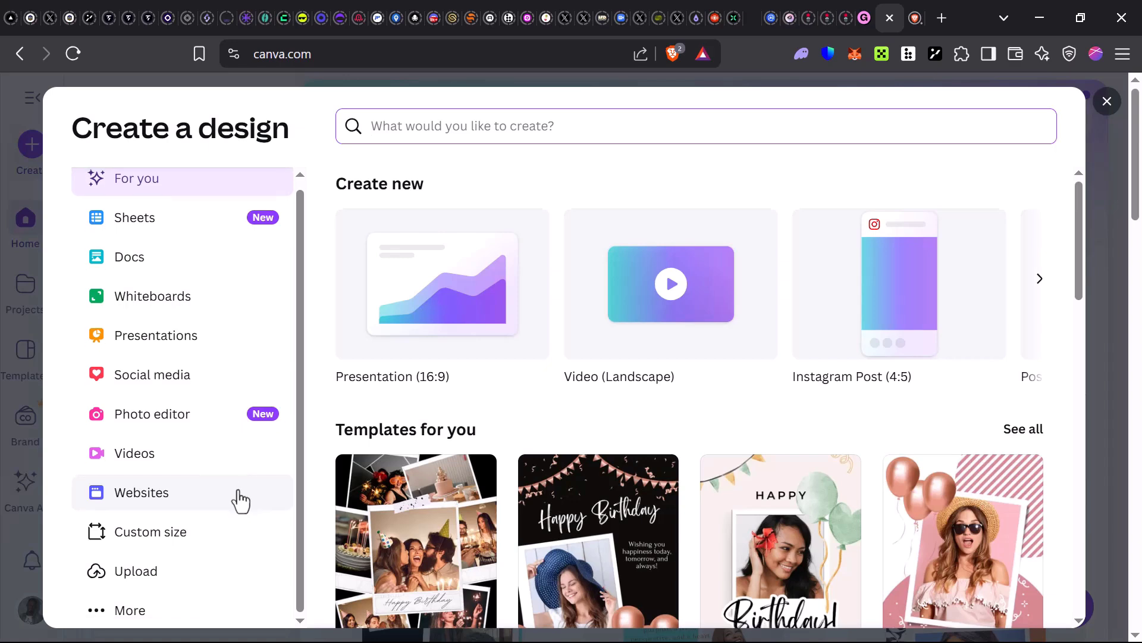
{"action": "left_click", "coordinate": [124, 546]}
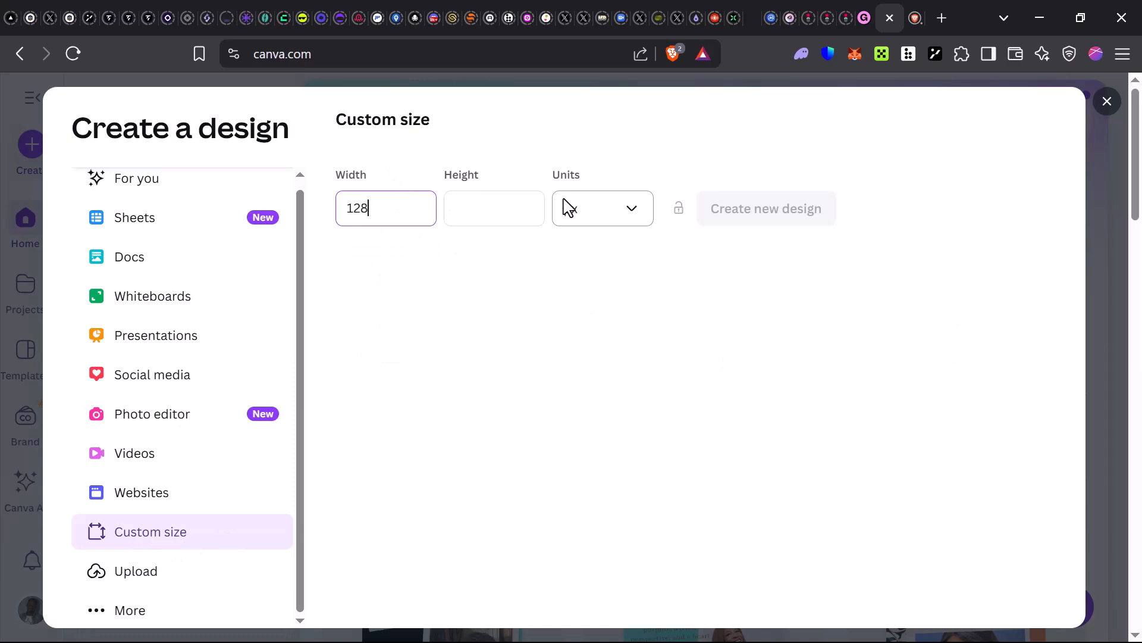
{"action": "left_click", "coordinate": [492, 211]}
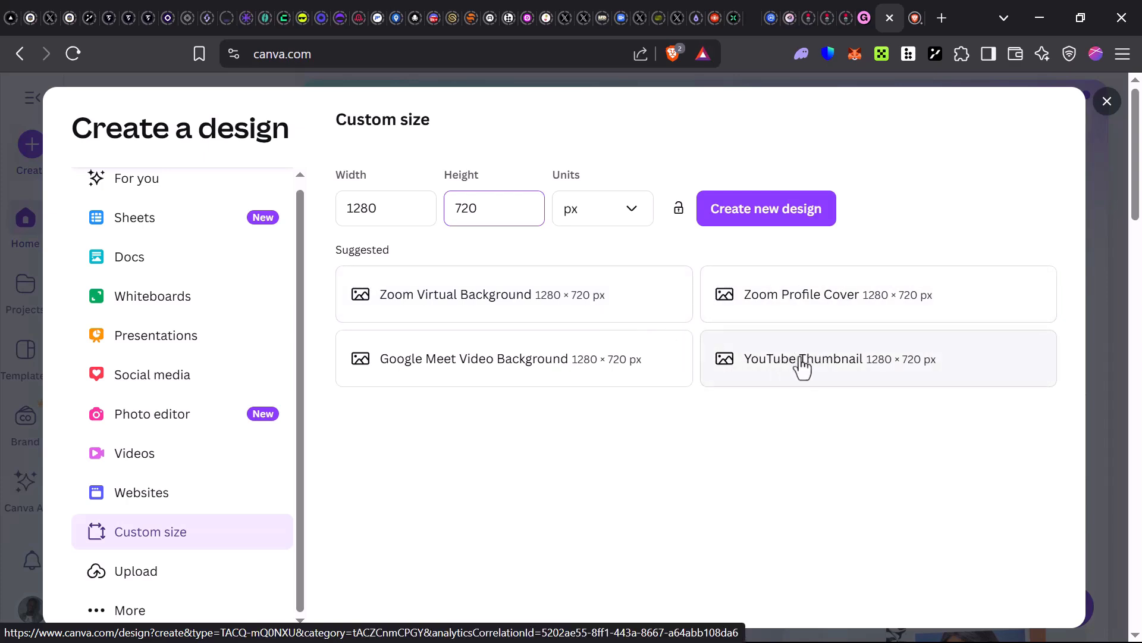
{"action": "left_click", "coordinate": [768, 217]}
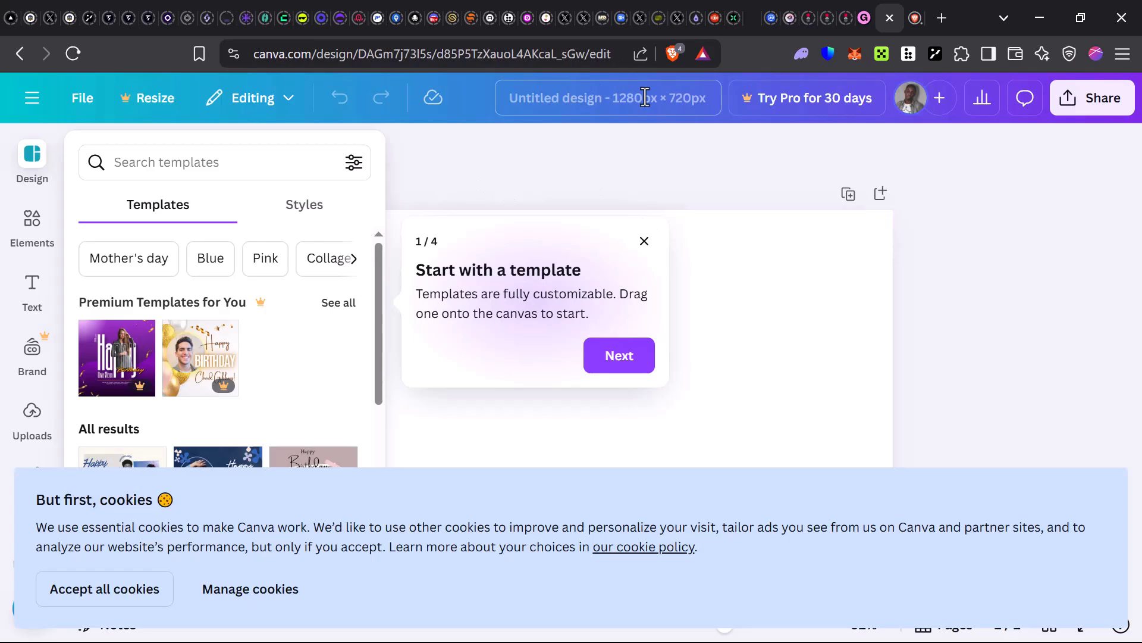
Accept all cookies and complete the four introductory editor tips.
{"action": "left_click", "coordinate": [81, 587]}
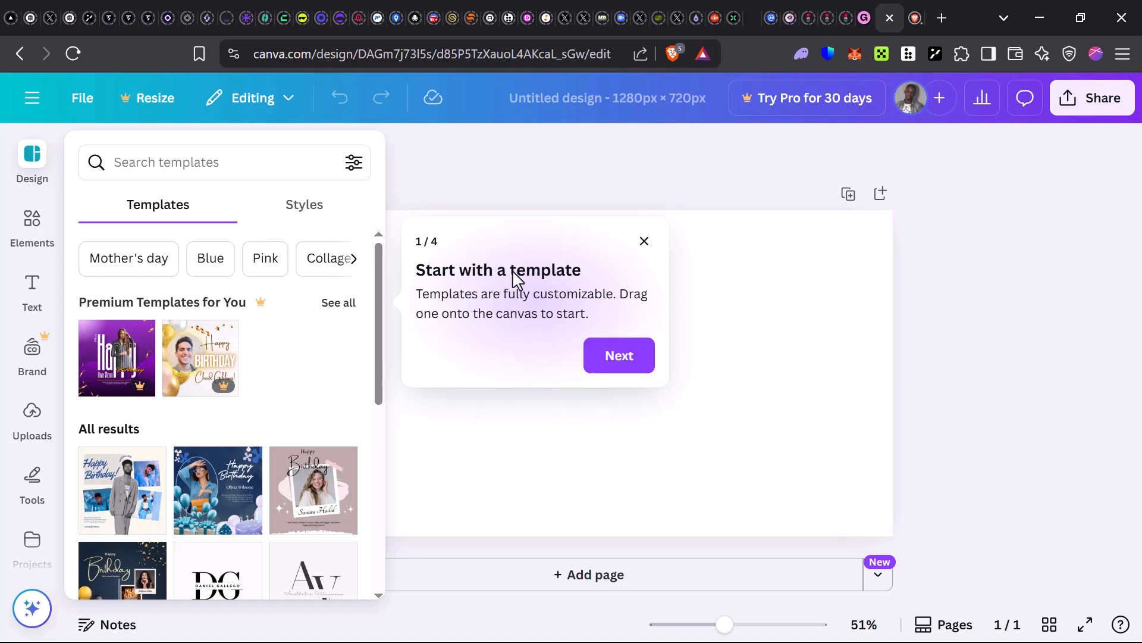
{"action": "left_click", "coordinate": [654, 365]}
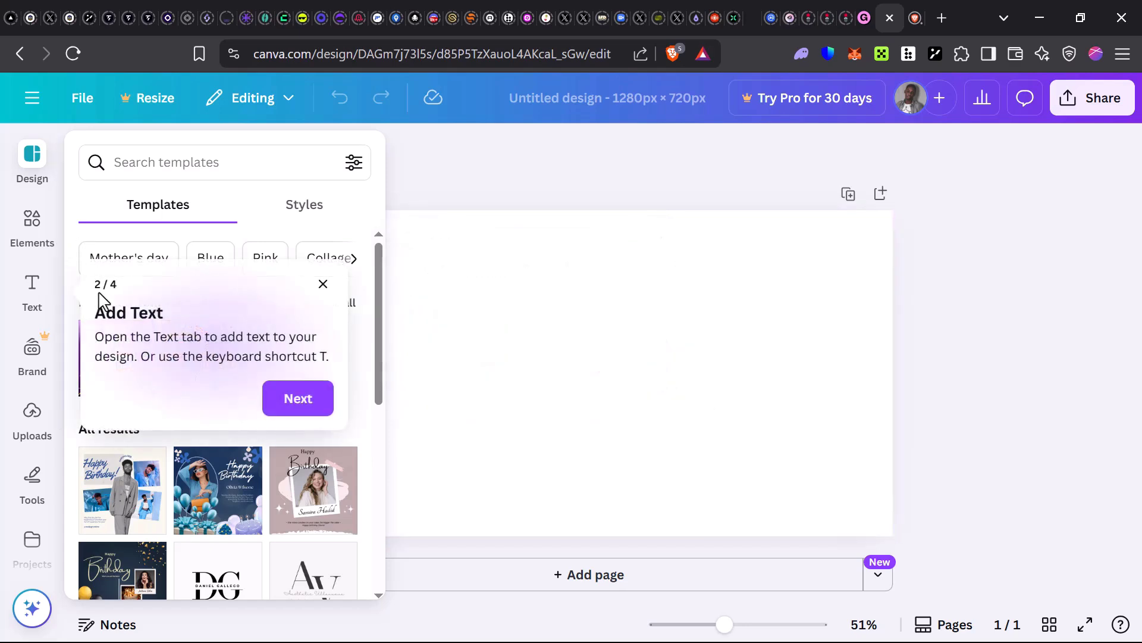
{"action": "left_click", "coordinate": [289, 405]}
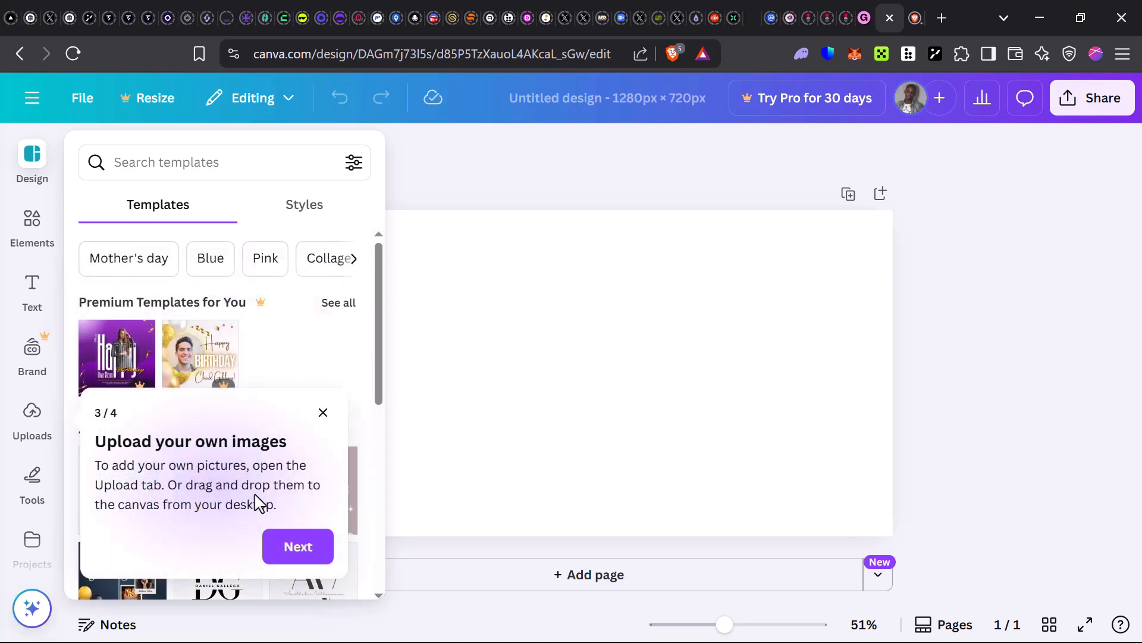
{"action": "left_click", "coordinate": [306, 546]}
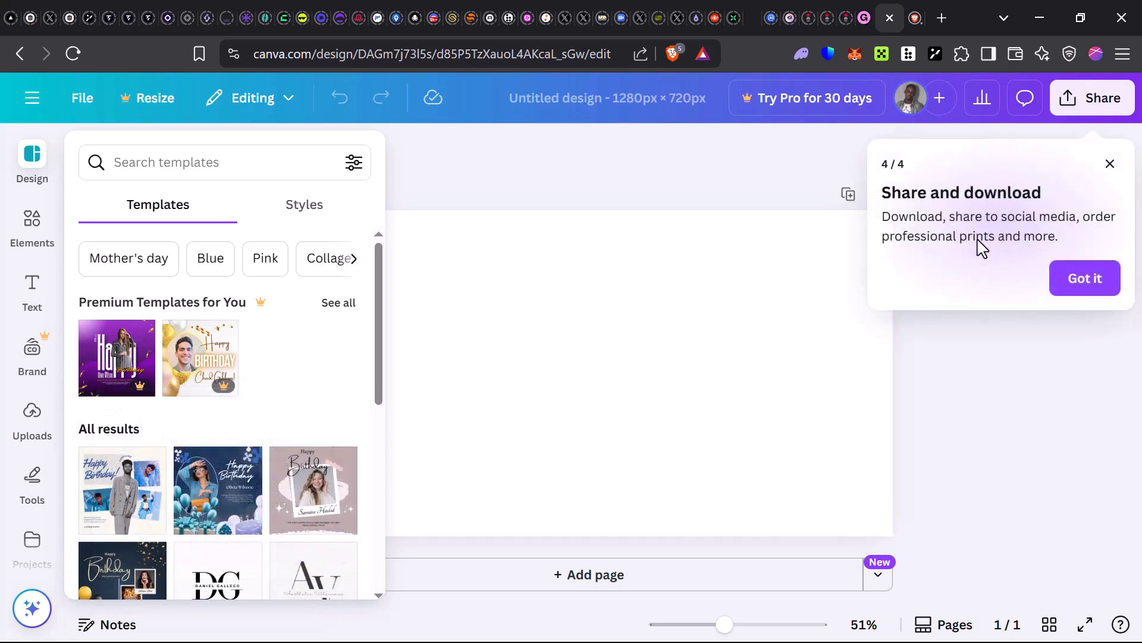
{"action": "left_click", "coordinate": [1084, 279]}
Search the templates for Fitness and apply the yellow and black "Unleash Your Inner Beast!" thumbnail template to the page.
{"action": "left_click", "coordinate": [9, 174]}
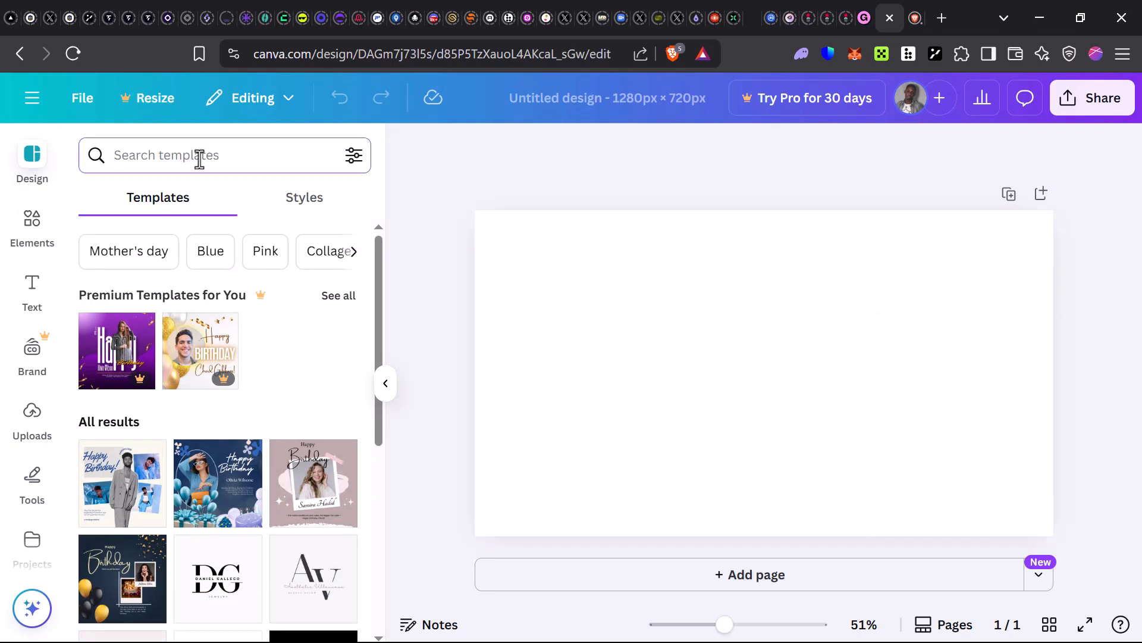
{"action": "type", "text": "Fitnes"}
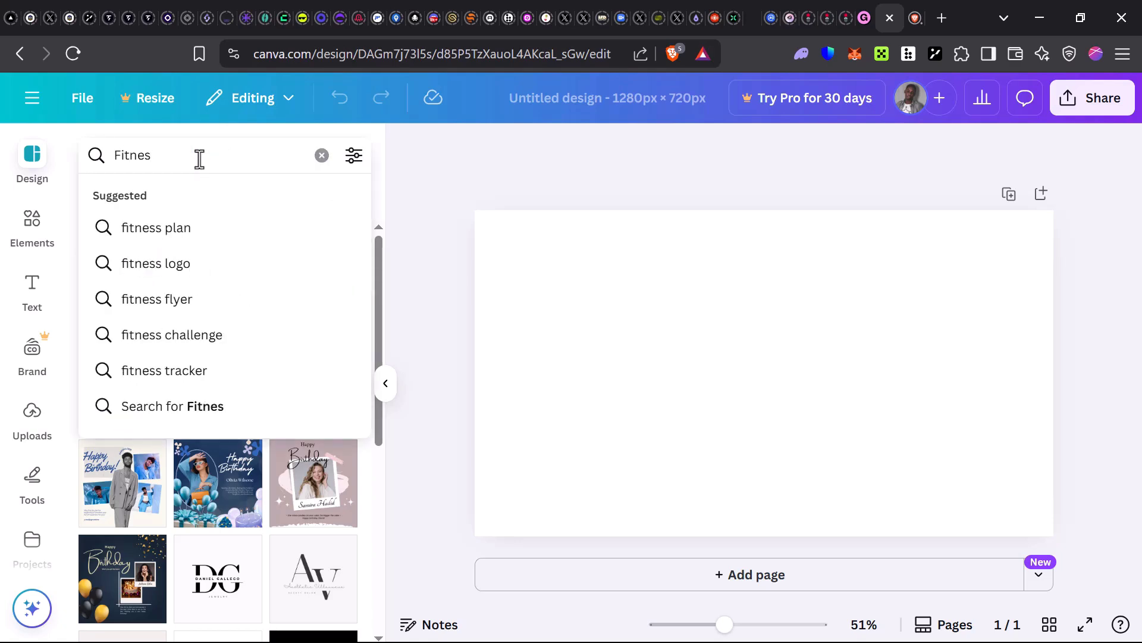
{"action": "type", "text": "s"}
{"action": "key", "text": "Return"}
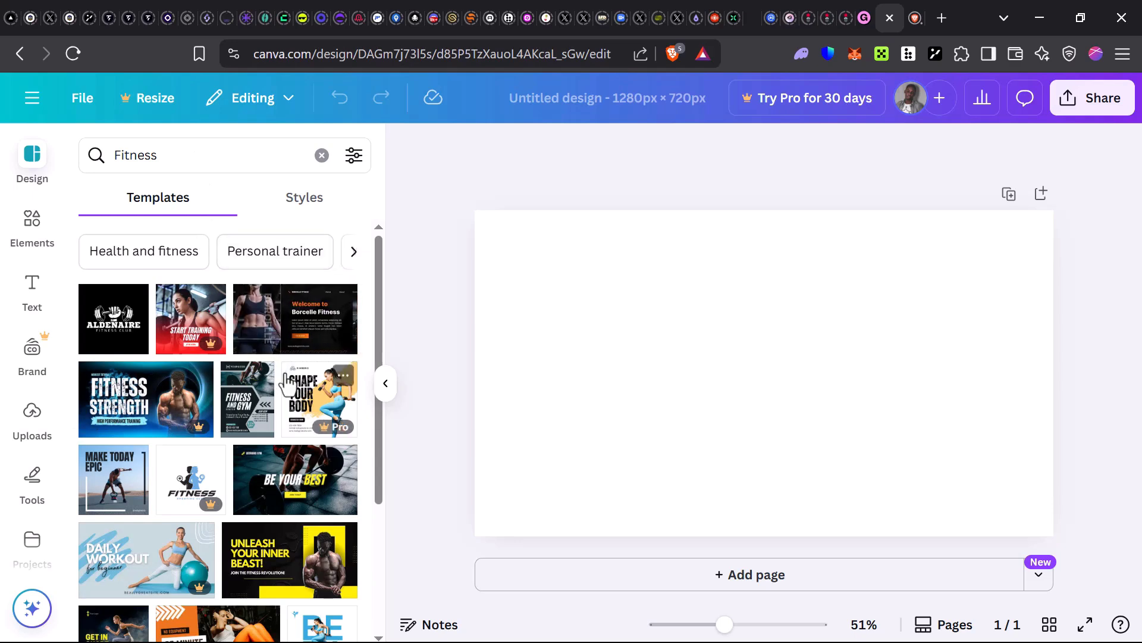
{"action": "scroll", "coordinate": [301, 476], "scroll_direction": "down", "scroll_amount": 2}
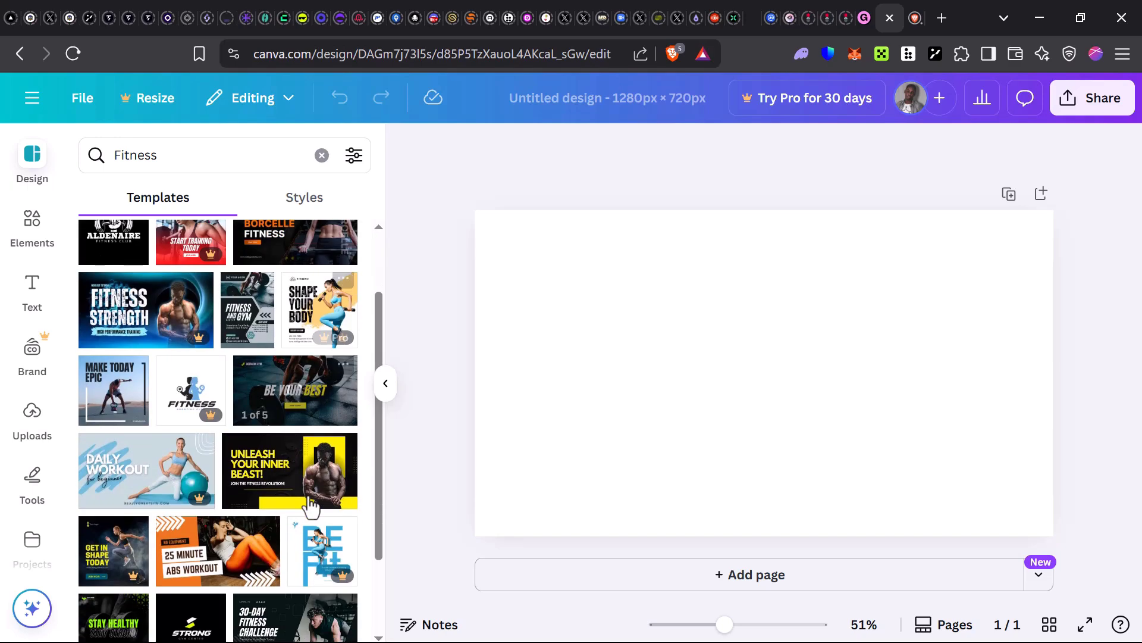
{"action": "left_click", "coordinate": [283, 467]}
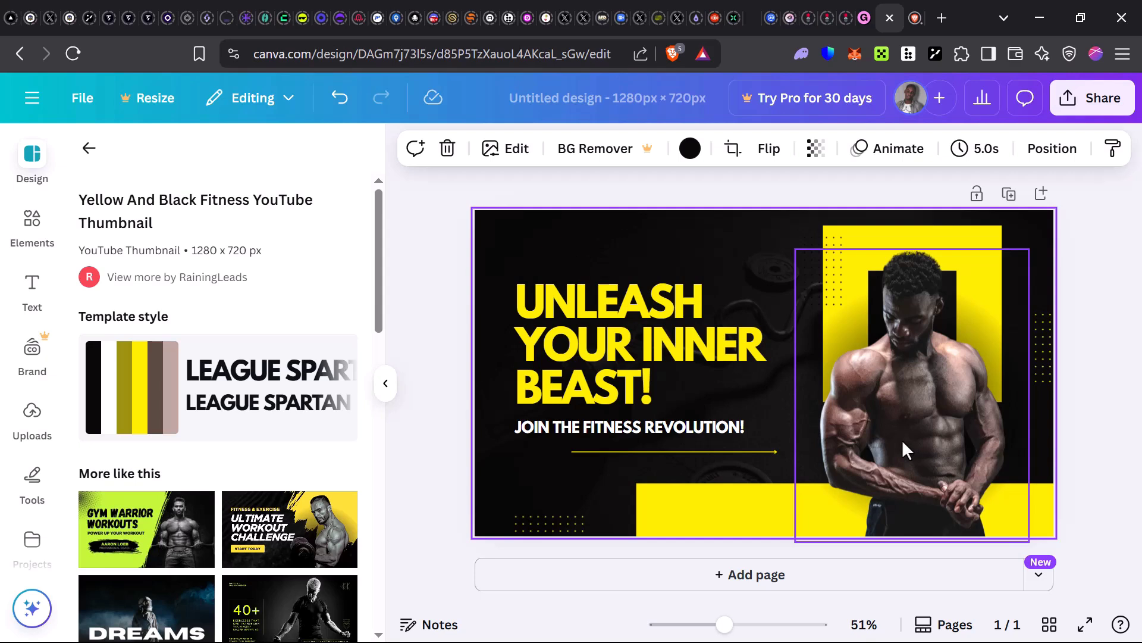
Flip the photo of the muscular man horizontally.
{"action": "left_click", "coordinate": [934, 429]}
{"action": "right_click", "coordinate": [940, 427]}
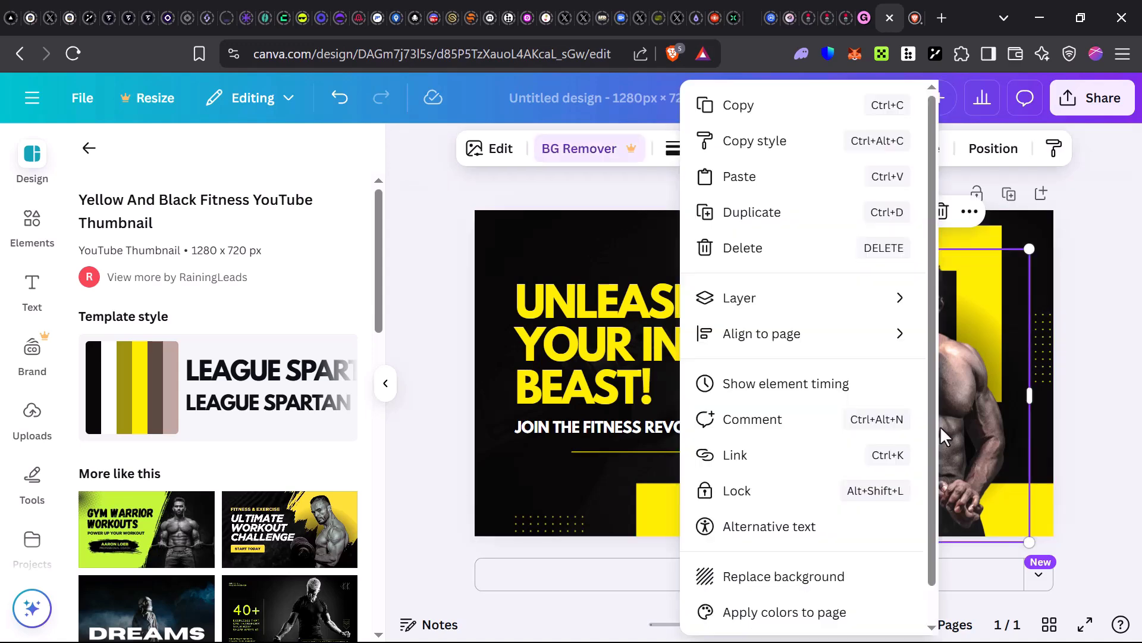
{"action": "left_click", "coordinate": [949, 355]}
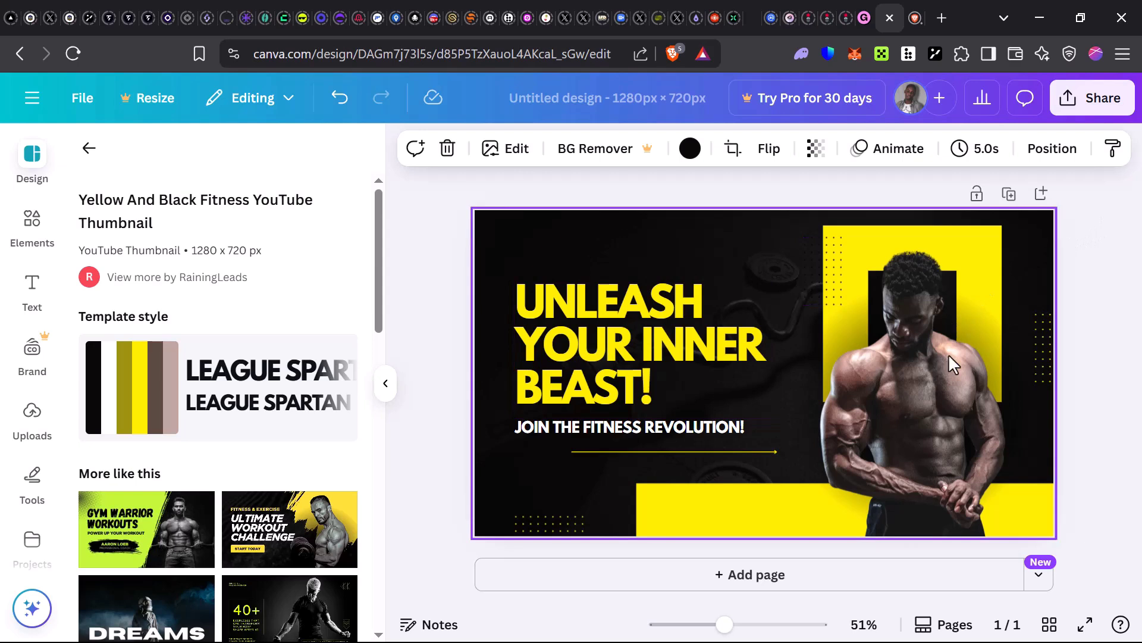
{"action": "left_click", "coordinate": [931, 363]}
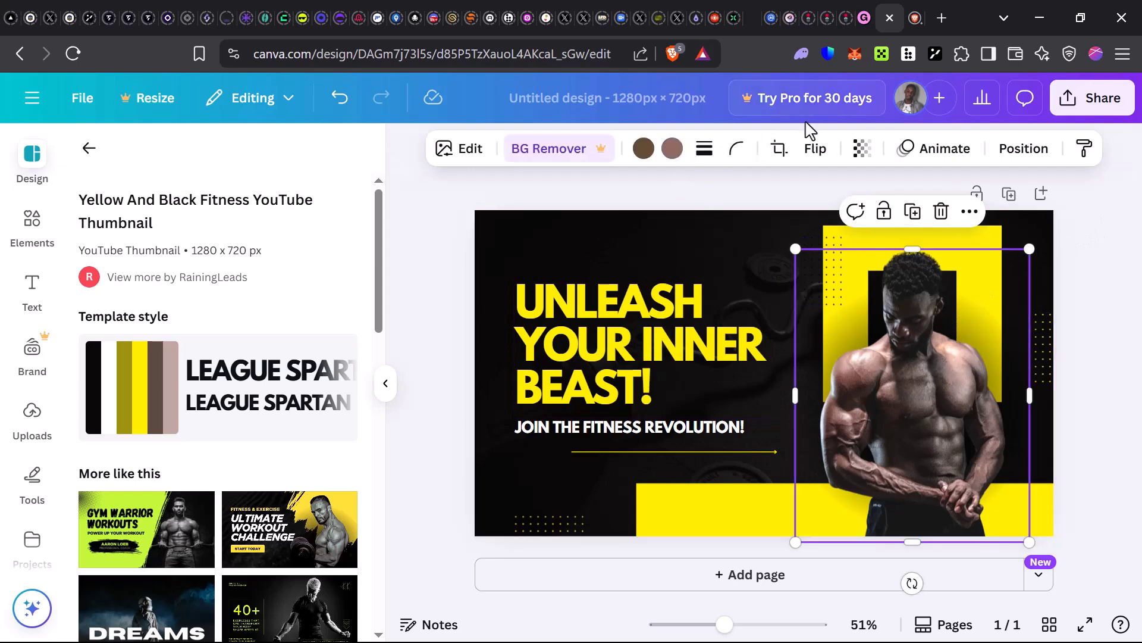
{"action": "left_click", "coordinate": [815, 150]}
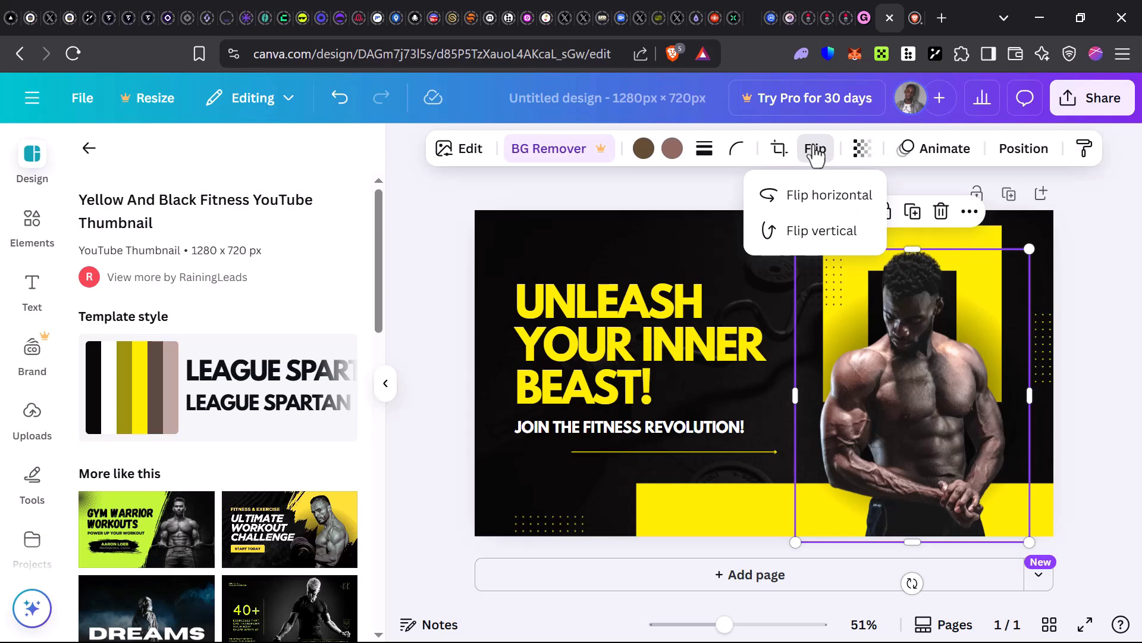
{"action": "left_click", "coordinate": [825, 205]}
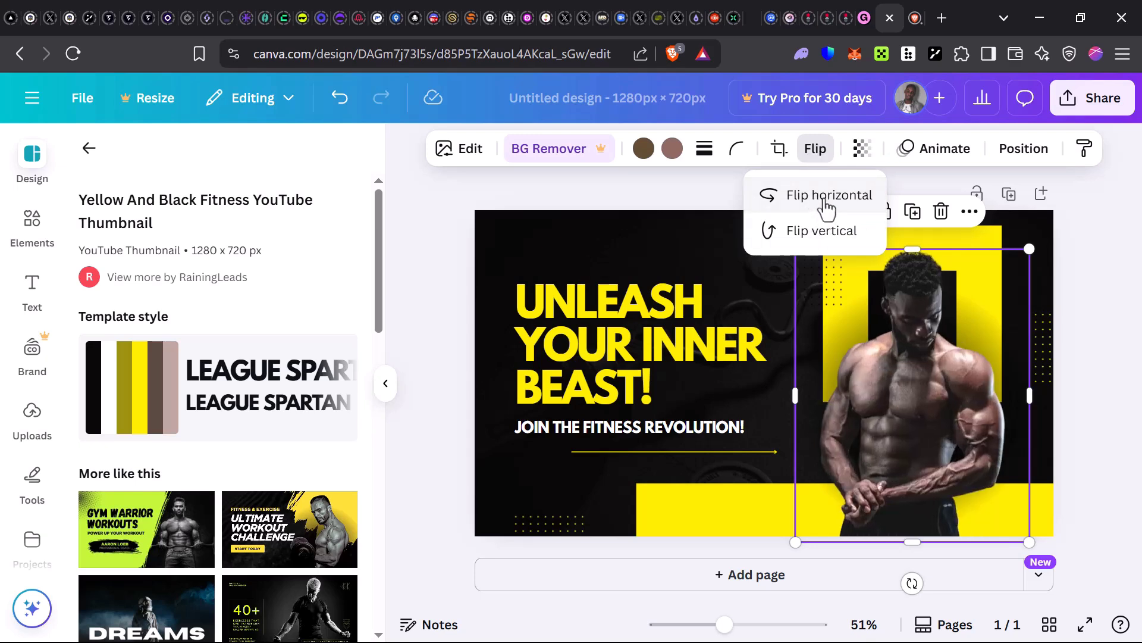
{"action": "left_click", "coordinate": [660, 227]}
{"action": "left_click", "coordinate": [660, 227]}
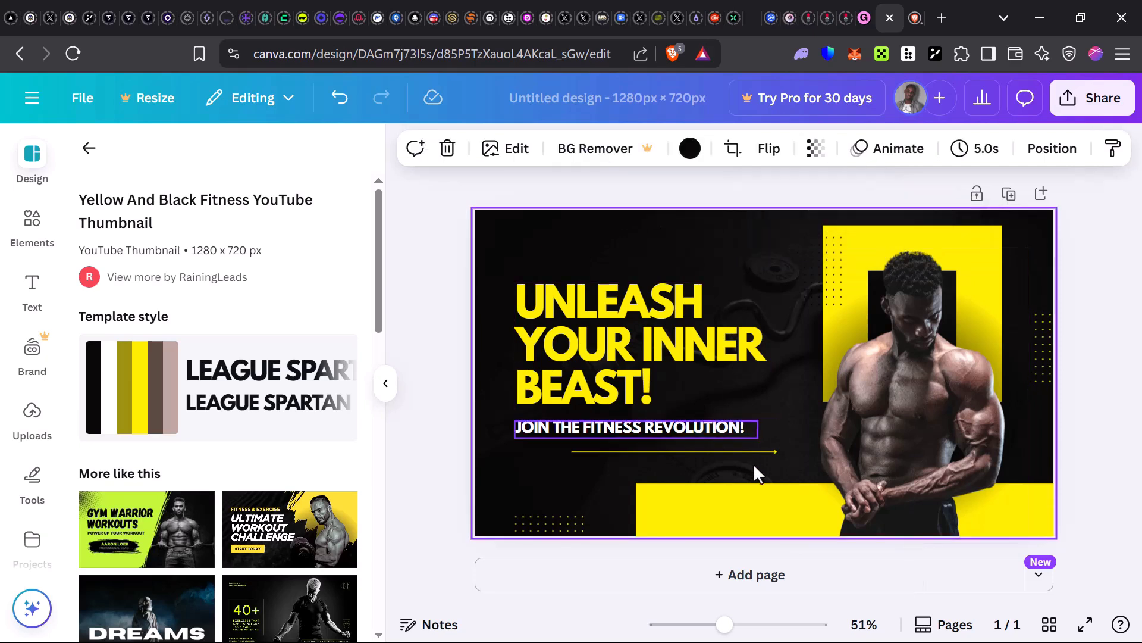
Change the yellow bar along the bottom of the design to red.
{"action": "left_click", "coordinate": [744, 502]}
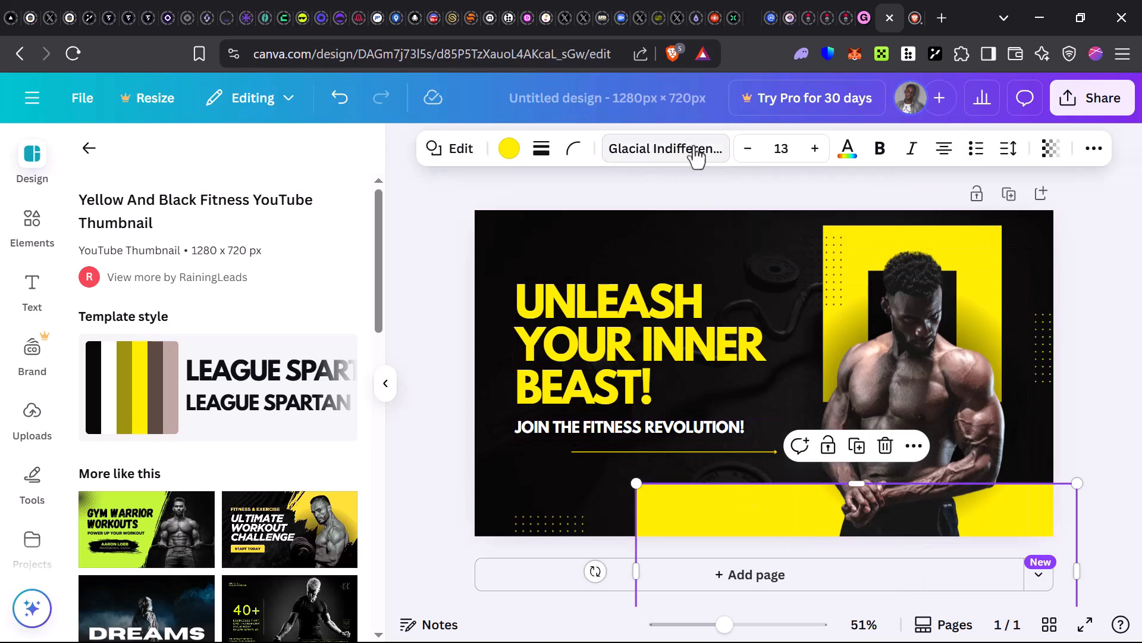
{"action": "left_click", "coordinate": [695, 148]}
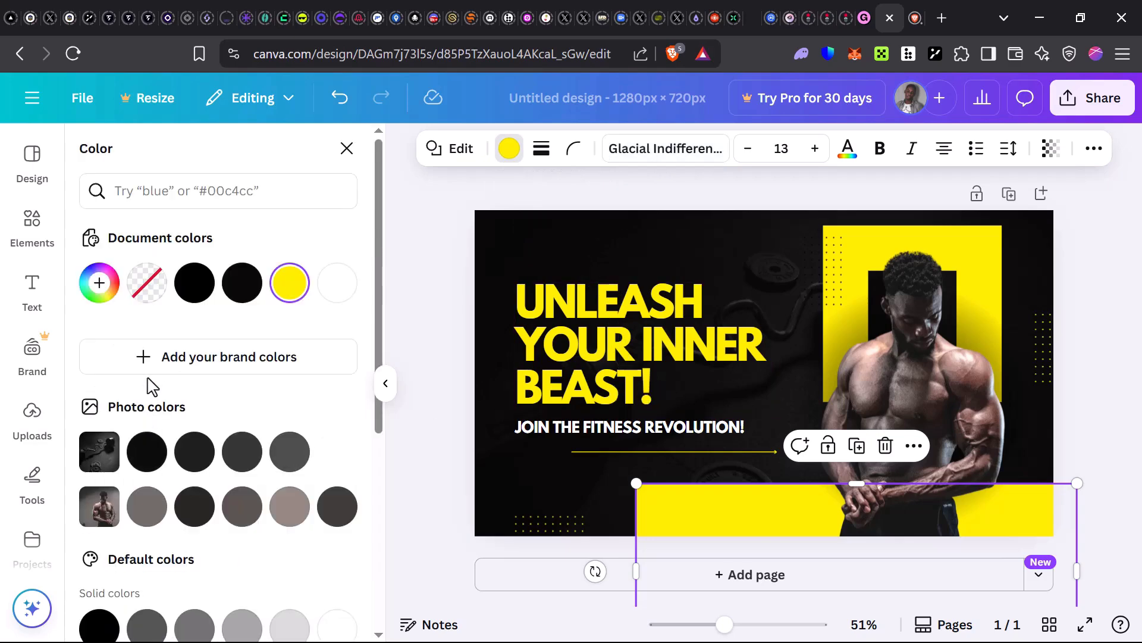
{"action": "scroll", "coordinate": [152, 387], "scroll_direction": "down", "scroll_amount": 3}
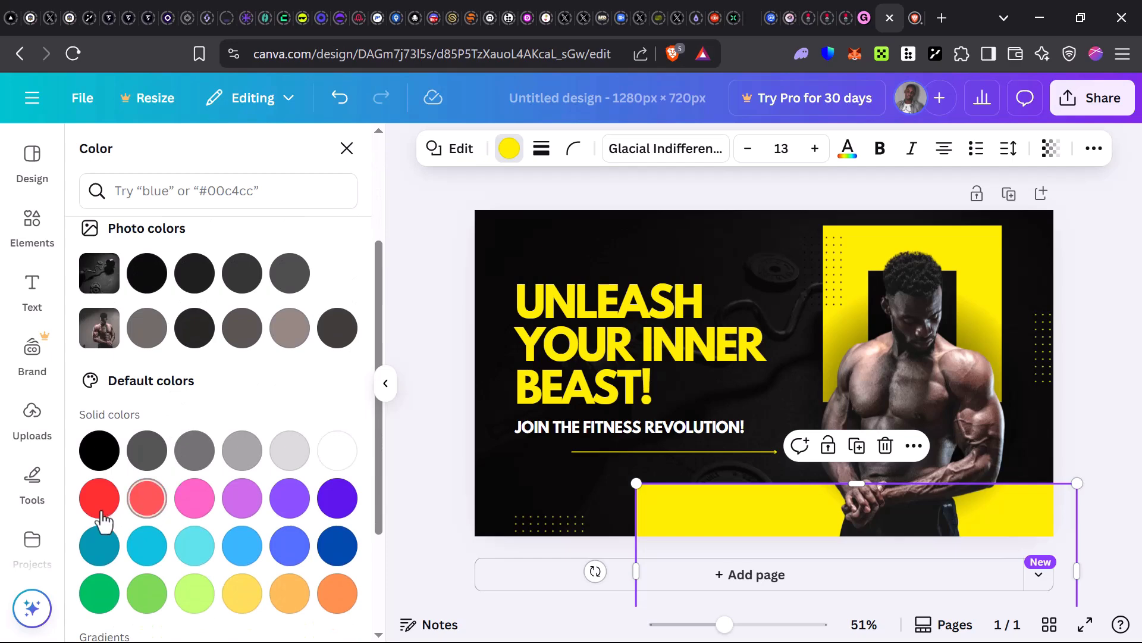
{"action": "left_click", "coordinate": [101, 501]}
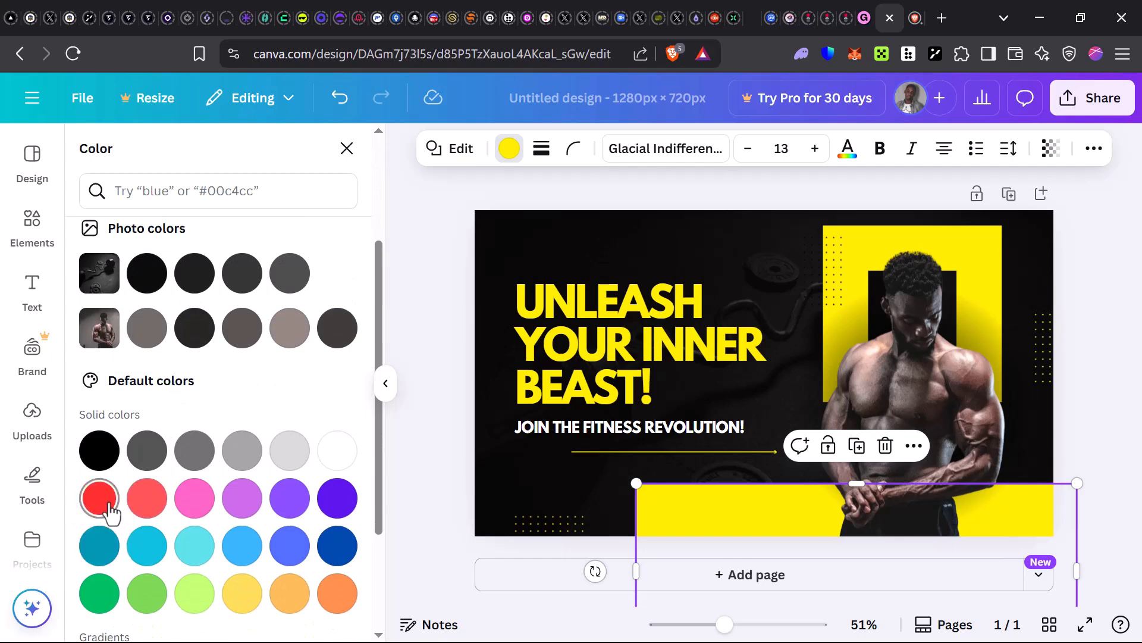
Change the fill inside the yellow frame behind the man to orange.
{"action": "left_click", "coordinate": [845, 291]}
{"action": "left_click", "coordinate": [866, 287]}
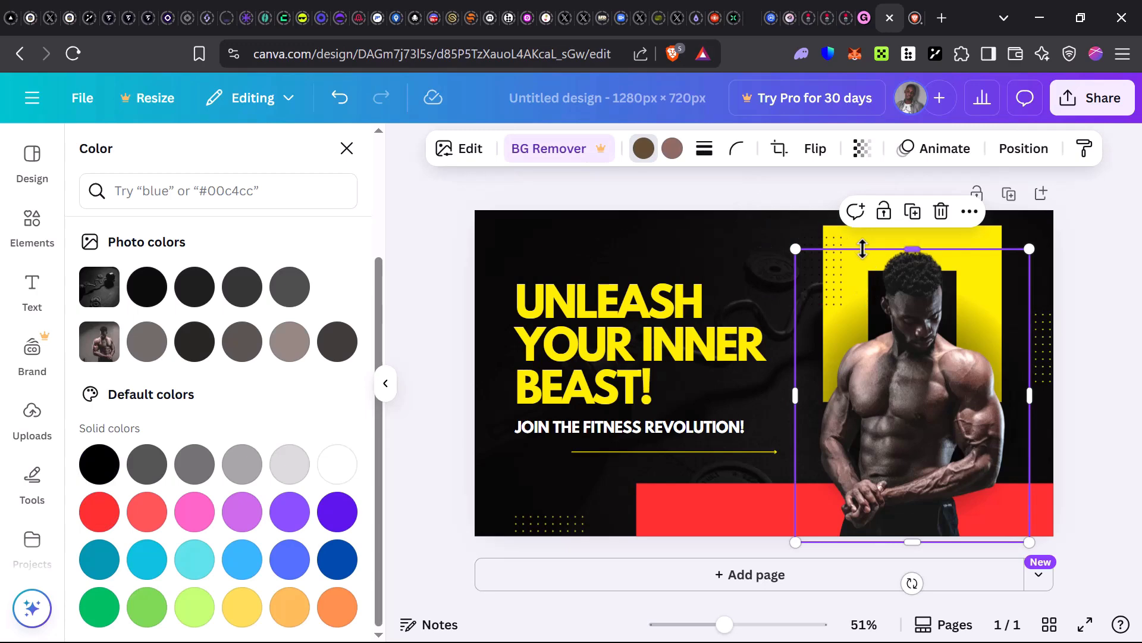
{"action": "left_click", "coordinate": [845, 256]}
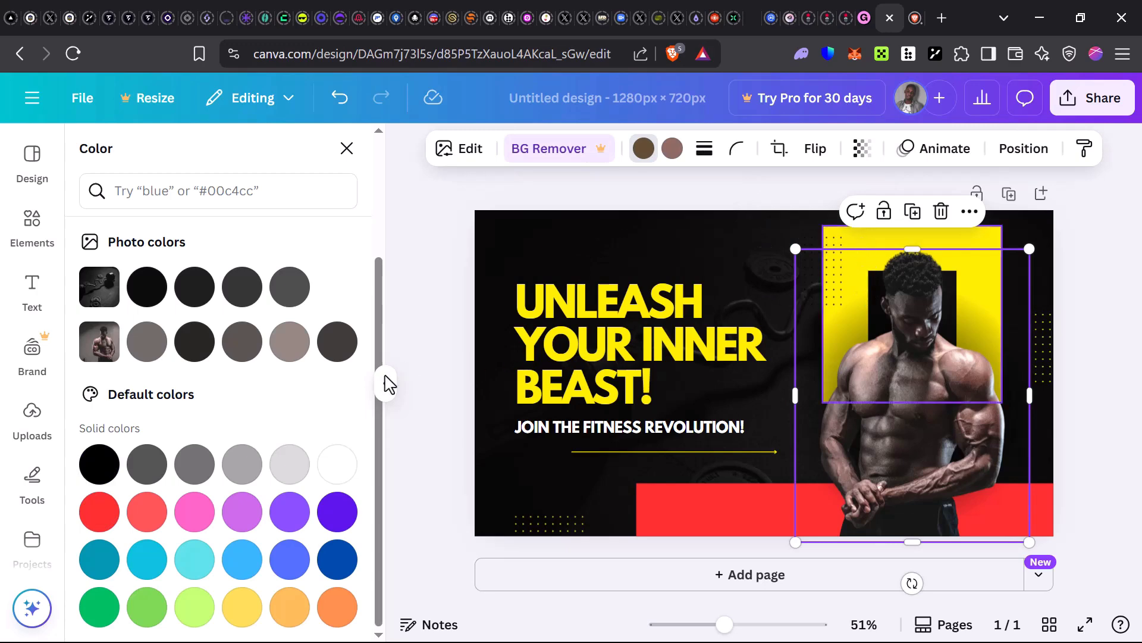
{"action": "left_click", "coordinate": [191, 542]}
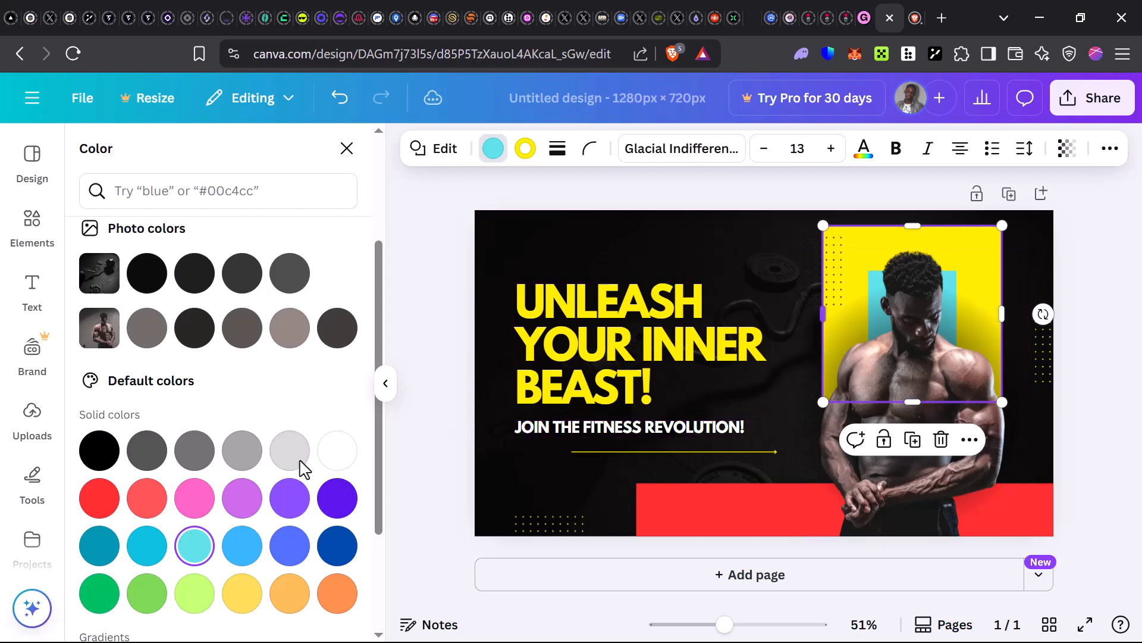
Replace the headline "Unleash Your Inner Beast!" with GET ACTIVE!!
{"action": "left_click", "coordinate": [617, 396]}
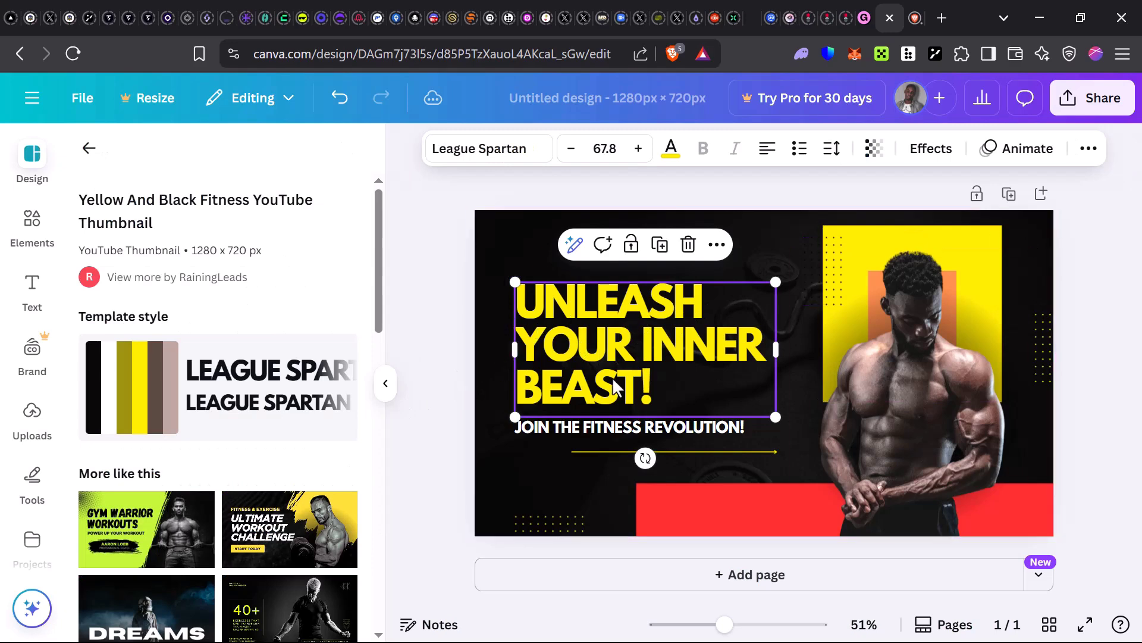
{"action": "left_click", "coordinate": [677, 384]}
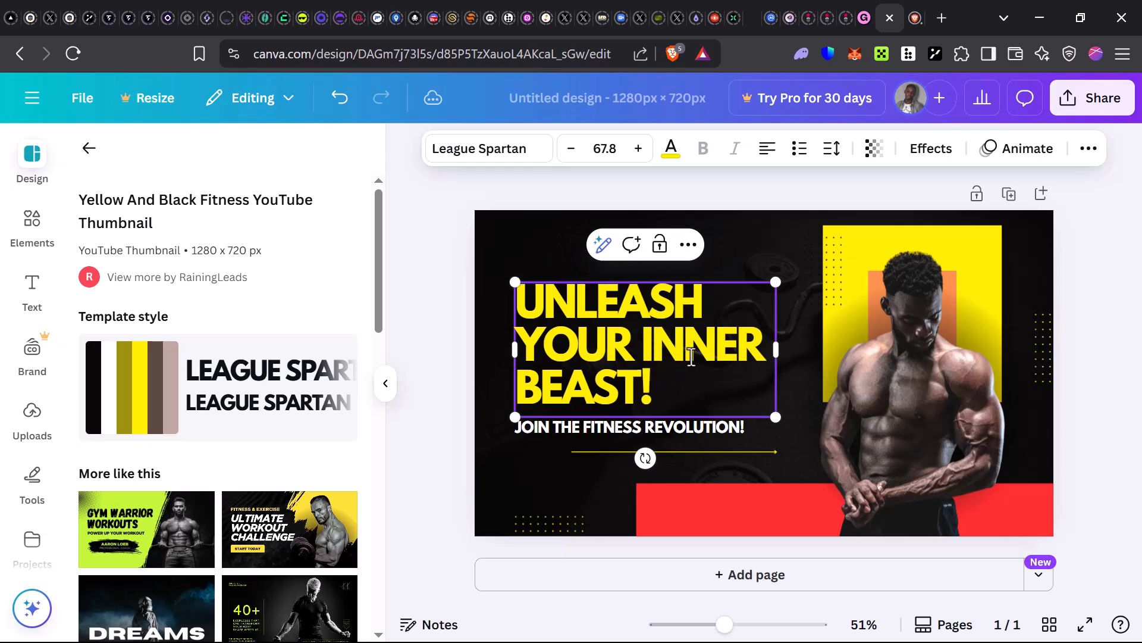
{"action": "key", "text": "BackSpace"}
{"action": "key", "text": "BackSpace"}
{"action": "key", "text": "BackSpace"}
{"action": "key", "text": "BackSpace"}
{"action": "key", "text": "BackSpace"}
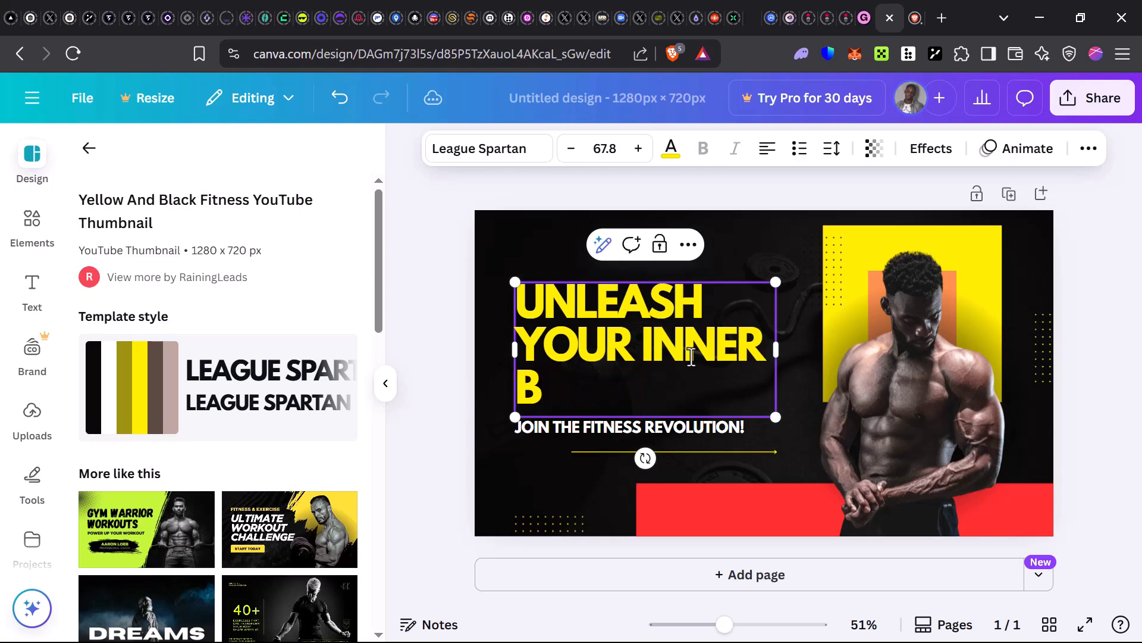
{"action": "key", "text": "BackSpace"}
{"action": "key", "text": "BackSpace"}
{"action": "key", "text": "BackSpace"}
{"action": "key", "text": "BackSpace"}
{"action": "key", "text": "BackSpace"}
{"action": "key", "text": "BackSpace"}
{"action": "key", "text": "BackSpace"}
{"action": "key", "text": "BackSpace"}
{"action": "key", "text": "BackSpace"}
{"action": "key", "text": "BackSpace"}
{"action": "key", "text": "BackSpace"}
{"action": "key", "text": "BackSpace"}
{"action": "key", "text": "BackSpace"}
{"action": "key", "text": "BackSpace"}
{"action": "key", "text": "BackSpace"}
{"action": "key", "text": "BackSpace"}
{"action": "key", "text": "BackSpace"}
{"action": "key", "text": "BackSpace"}
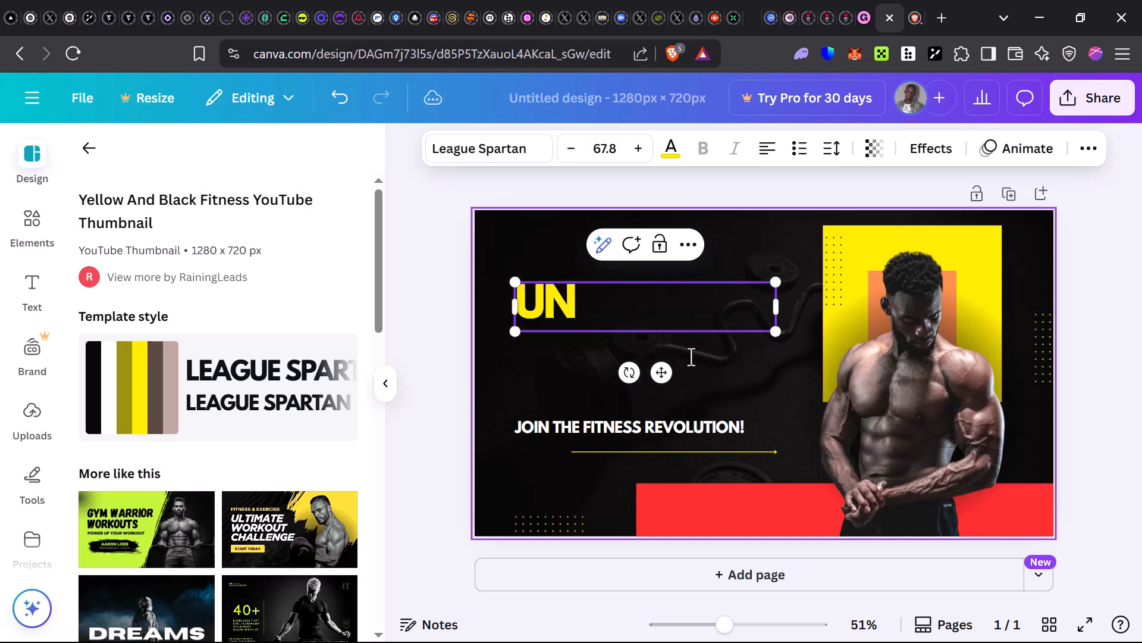
{"action": "key", "text": "BackSpace"}
{"action": "key", "text": "BackSpace"}
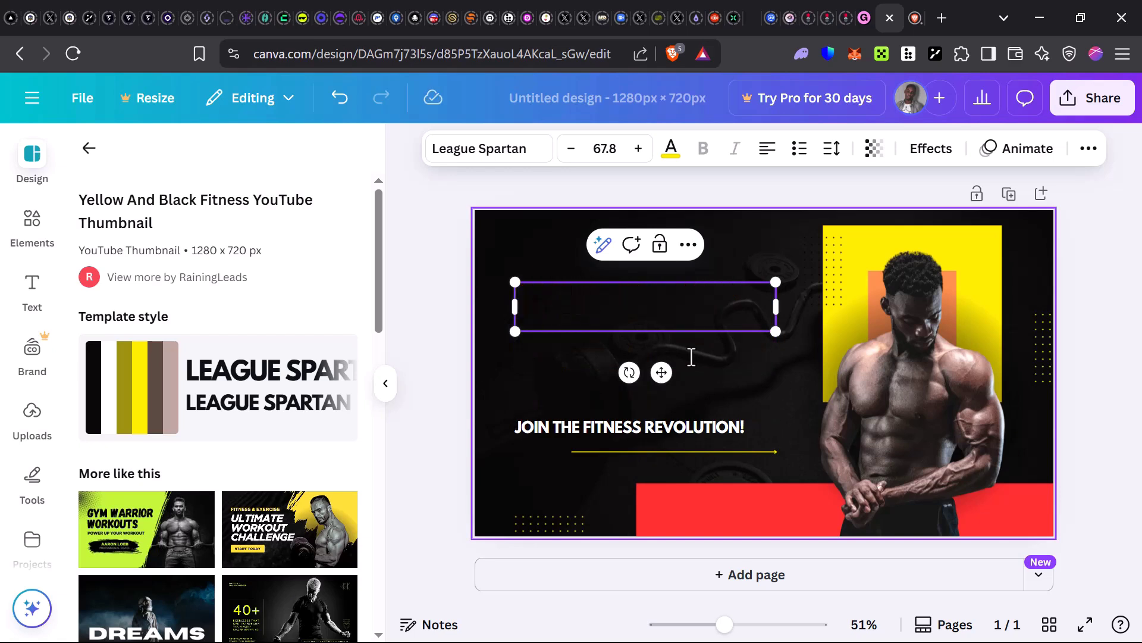
{"action": "type", "text": "GET ACTIVE!!"}
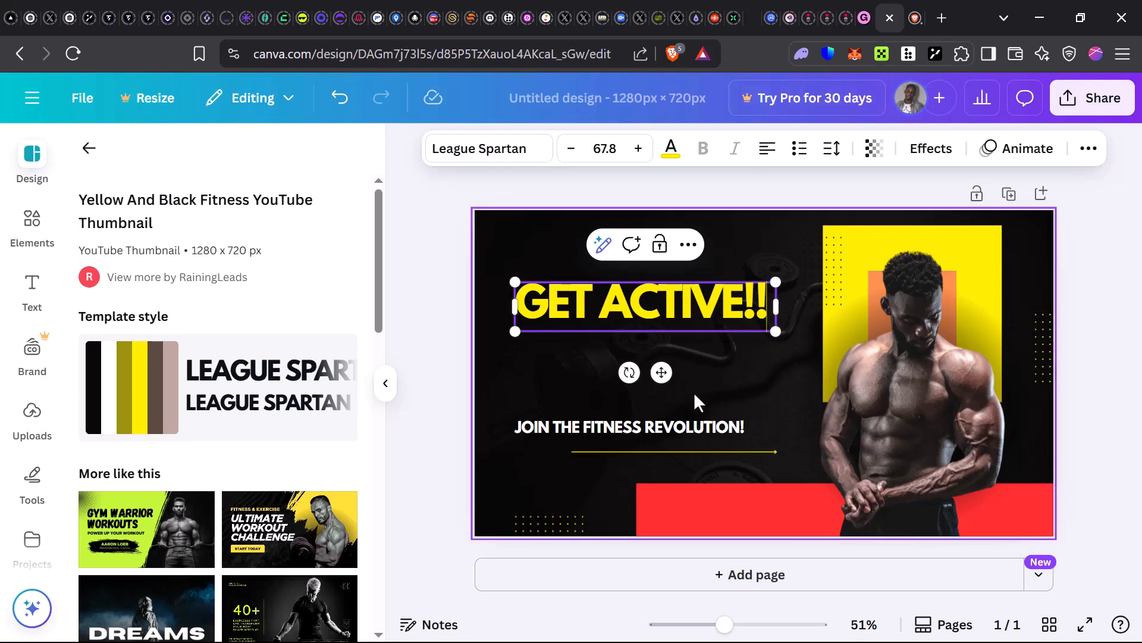
Replace the subtitle with BURN SOME CALORIES!! and move the headline directly above it.
{"action": "left_click", "coordinate": [682, 428]}
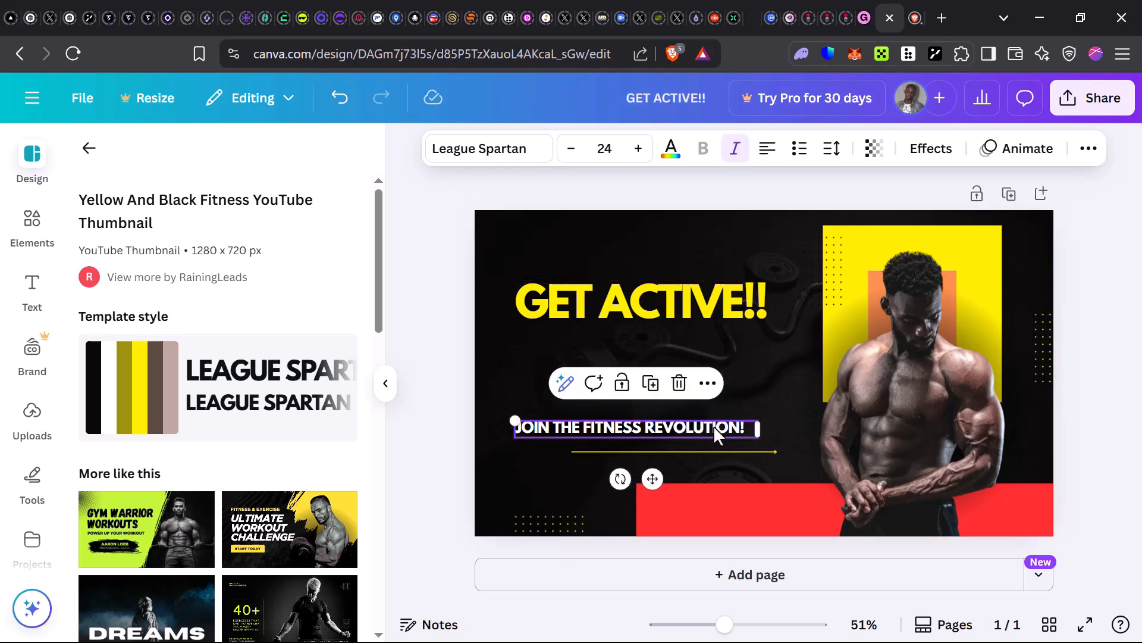
{"action": "double_click", "coordinate": [716, 423]}
{"action": "type", "text": "BURN SOME CAL"}
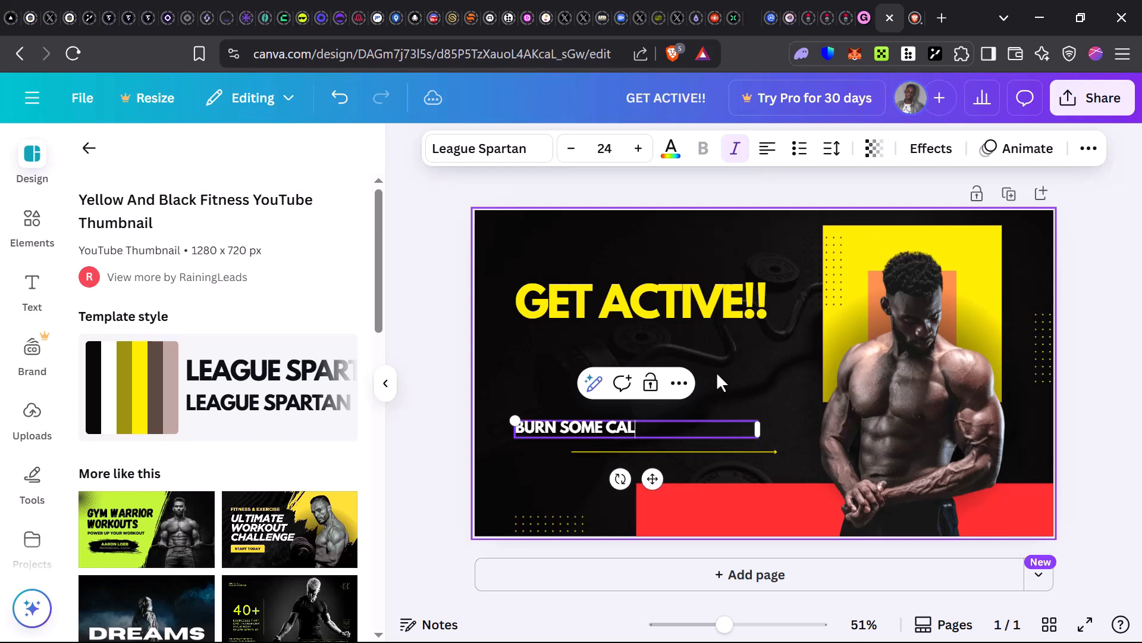
{"action": "type", "text": "ORIES!!"}
{"action": "mouse_move", "coordinate": [625, 303]}
{"action": "left_mouse_down"}
{"action": "mouse_move", "coordinate": [622, 353]}
{"action": "mouse_move", "coordinate": [598, 393]}
{"action": "mouse_move", "coordinate": [612, 391]}
{"action": "left_mouse_up"}
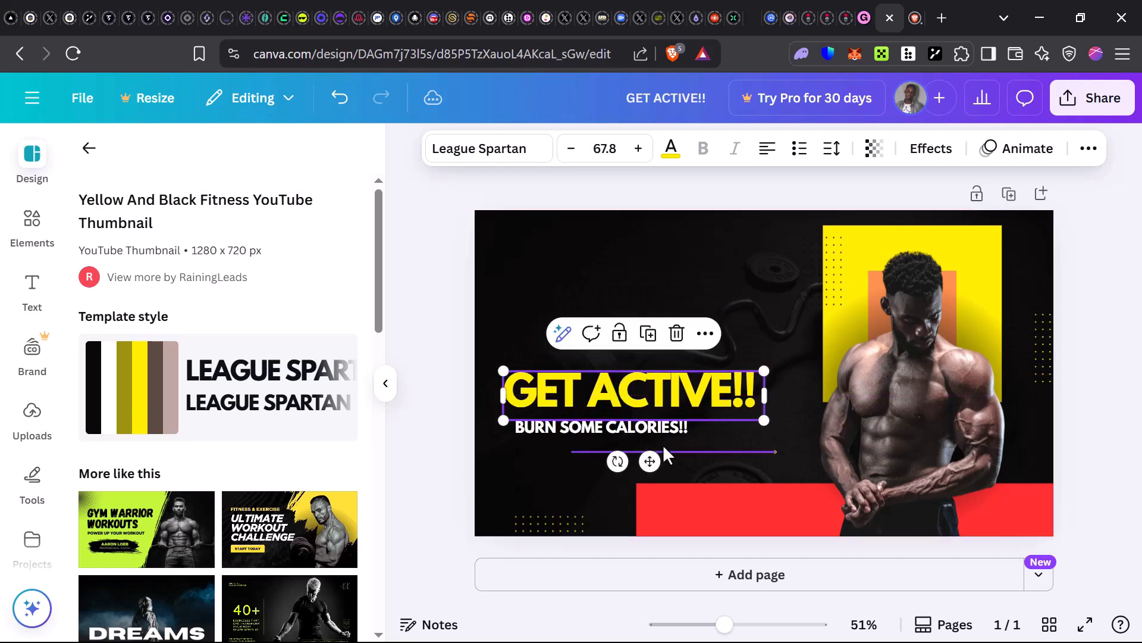
Recolor the background of the cover design with a dark blue gradient.
{"action": "left_click", "coordinate": [642, 262]}
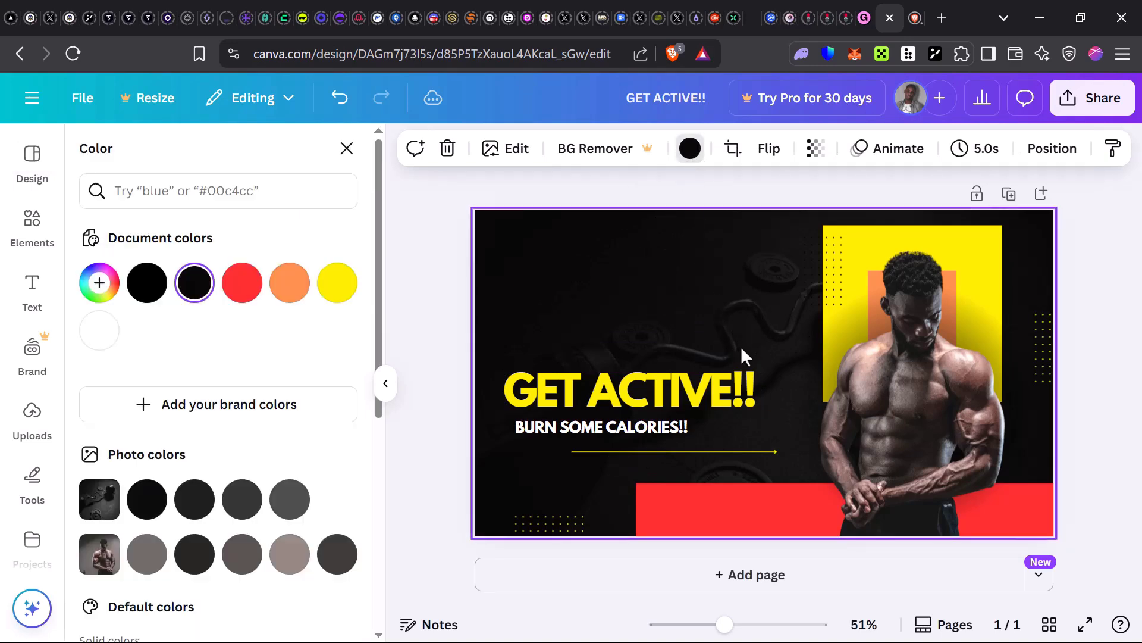
{"action": "left_click", "coordinate": [298, 550]}
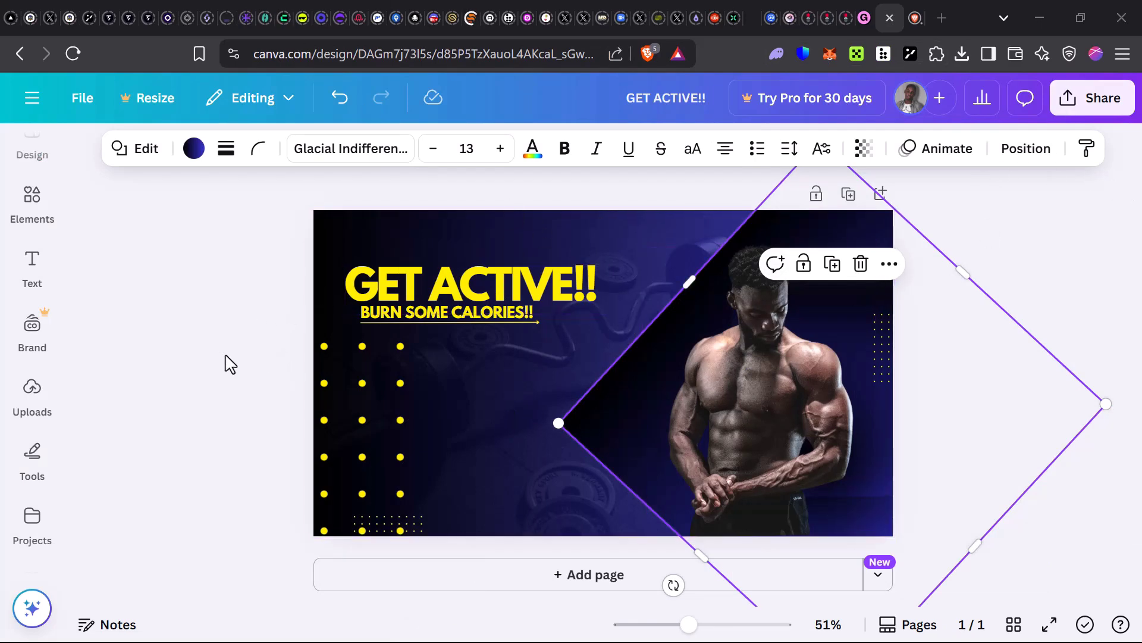
Deselect the finished cover design and switch to the Gumroad product page's cover upload section.
{"action": "left_click", "coordinate": [235, 390]}
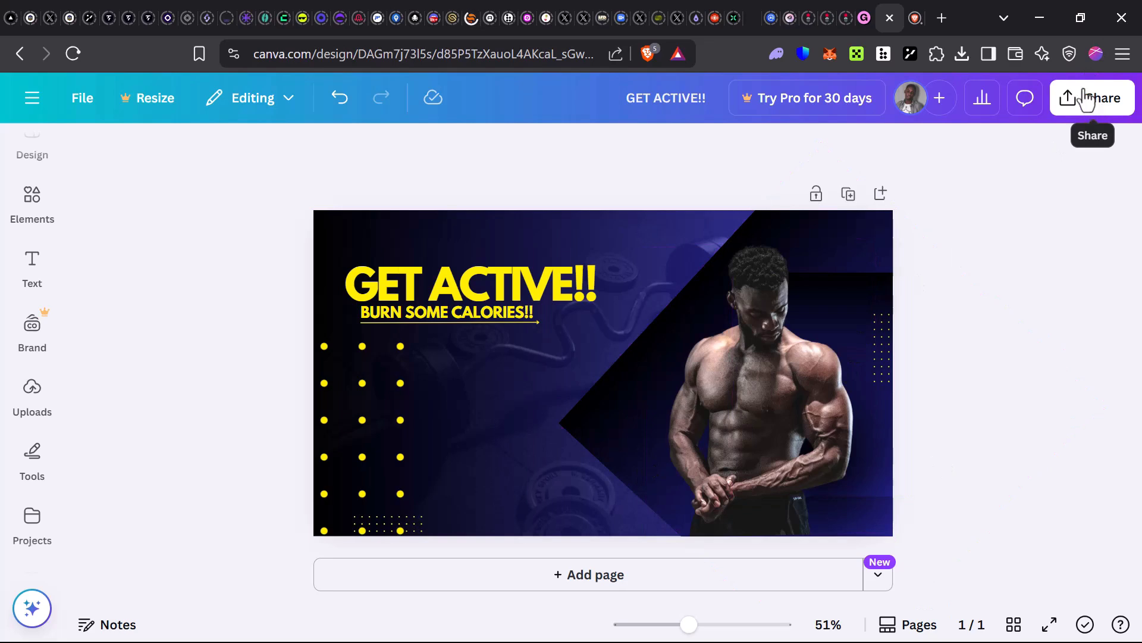
{"action": "left_click", "coordinate": [863, 24]}
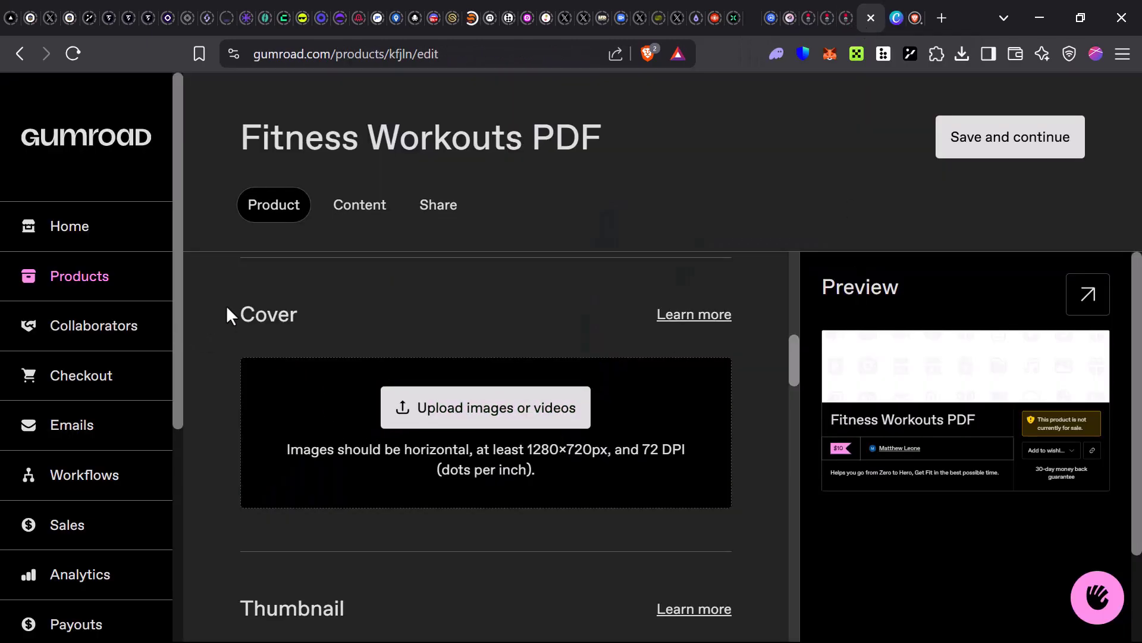
Upload the GET ACTIVE!! image from the Downloads folder on the computer as the product cover.
{"action": "double_click", "coordinate": [306, 328]}
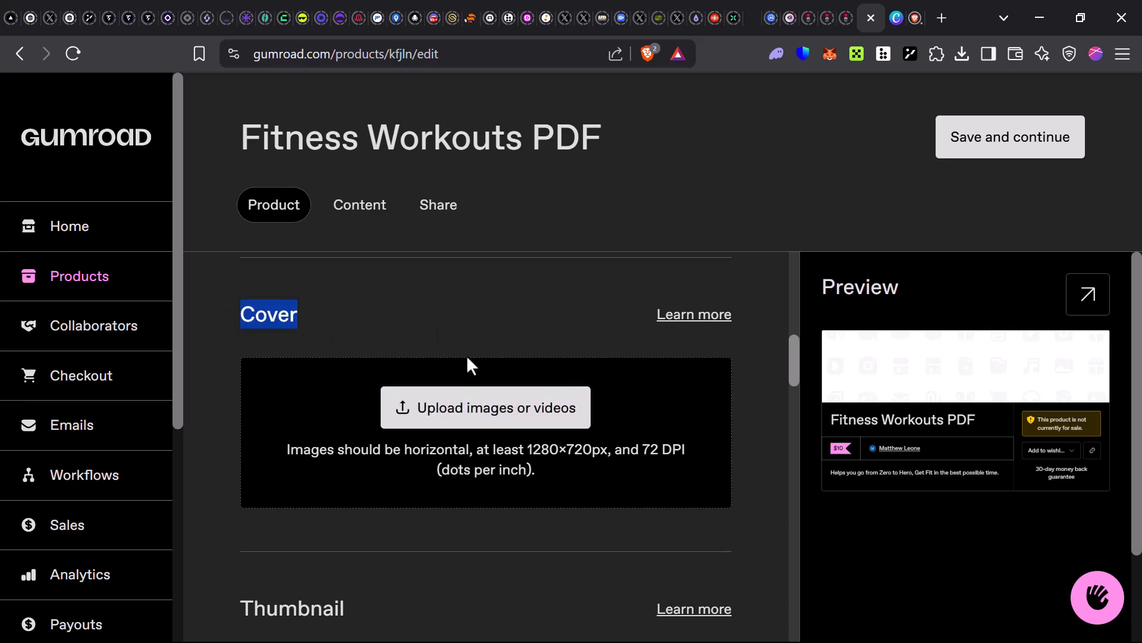
{"action": "left_click", "coordinate": [489, 411]}
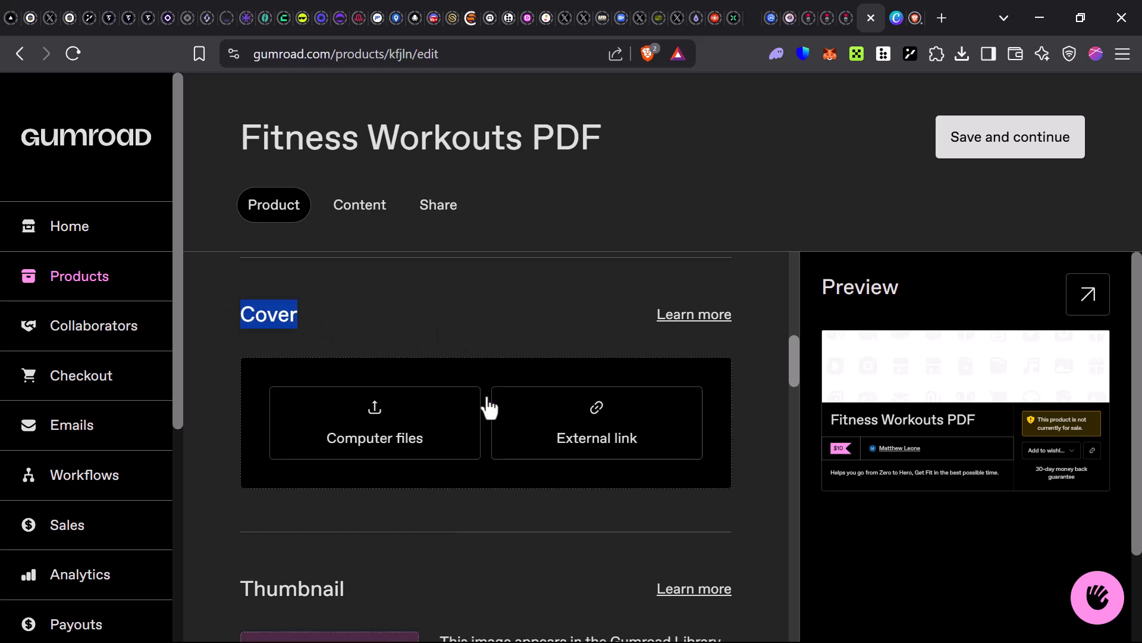
{"action": "left_click", "coordinate": [410, 433]}
{"action": "left_click", "coordinate": [405, 433]}
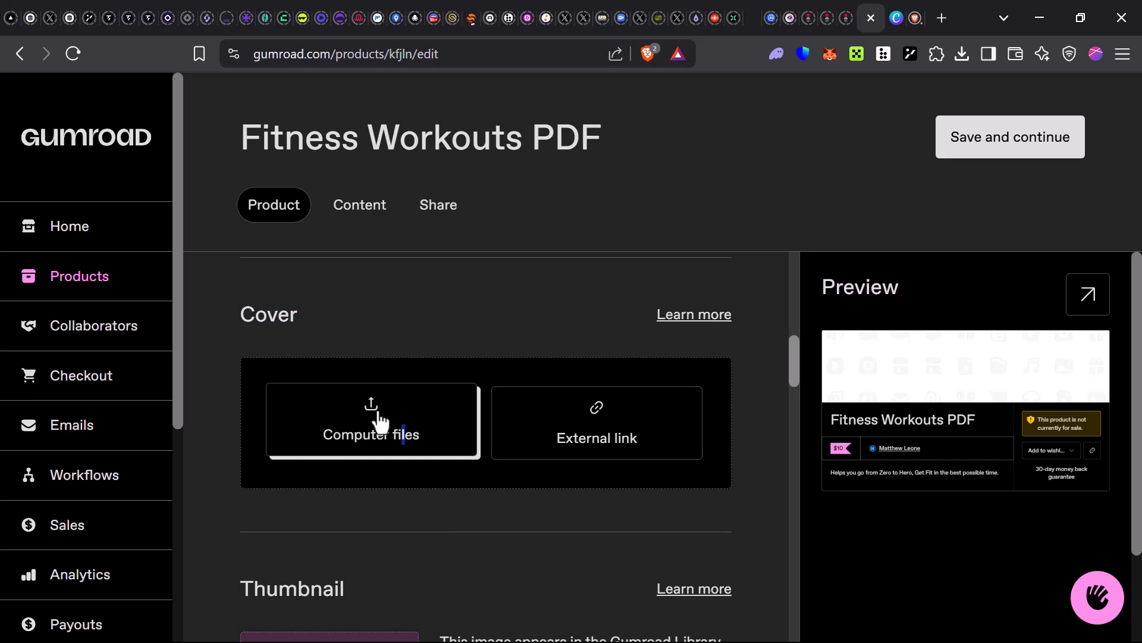
{"action": "left_click", "coordinate": [380, 421]}
{"action": "left_click", "coordinate": [380, 406]}
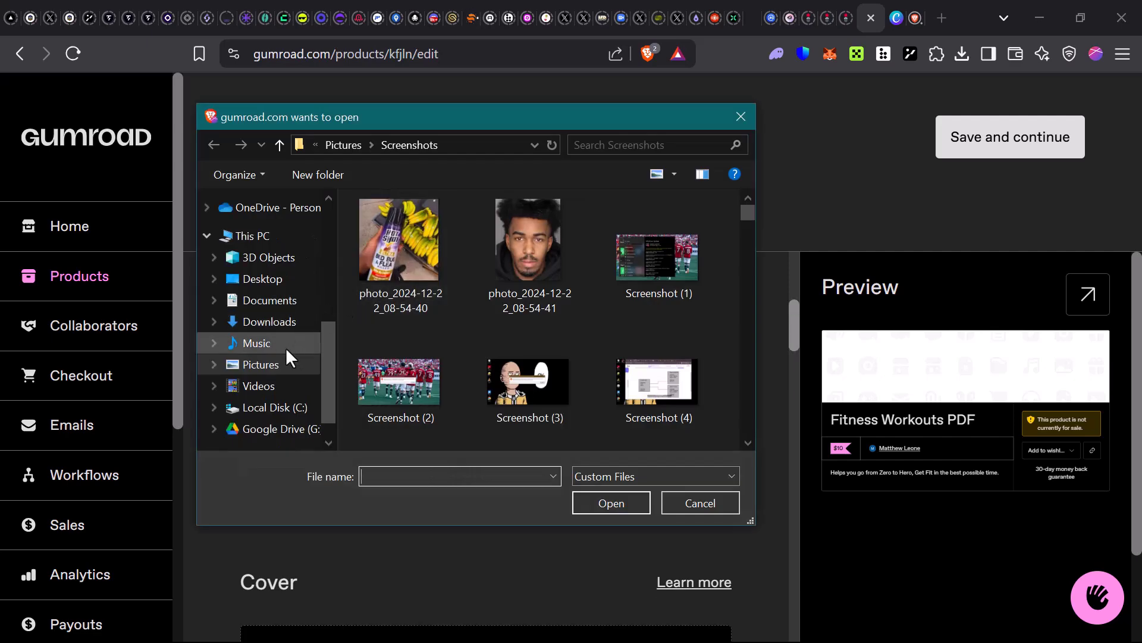
{"action": "left_click", "coordinate": [292, 329]}
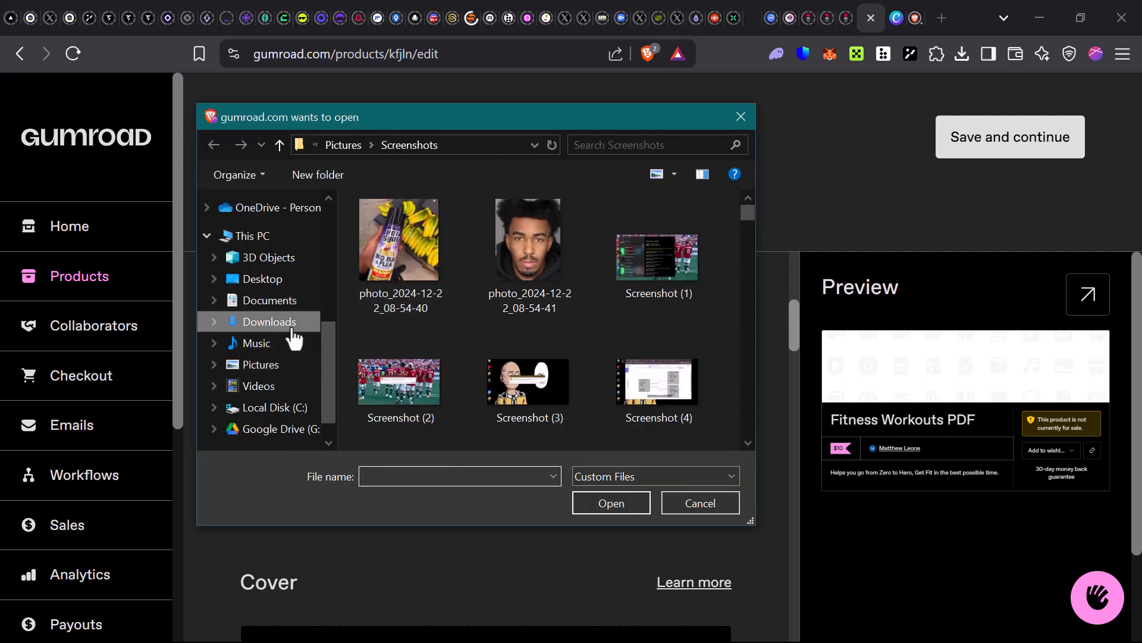
{"action": "left_click", "coordinate": [454, 256]}
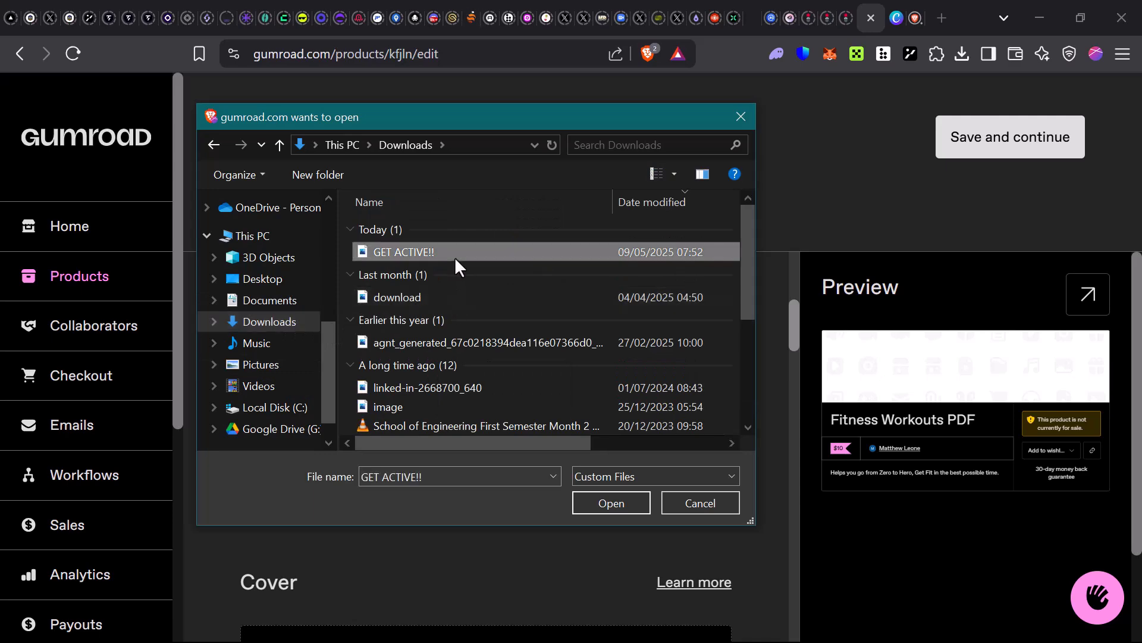
{"action": "left_click", "coordinate": [640, 508]}
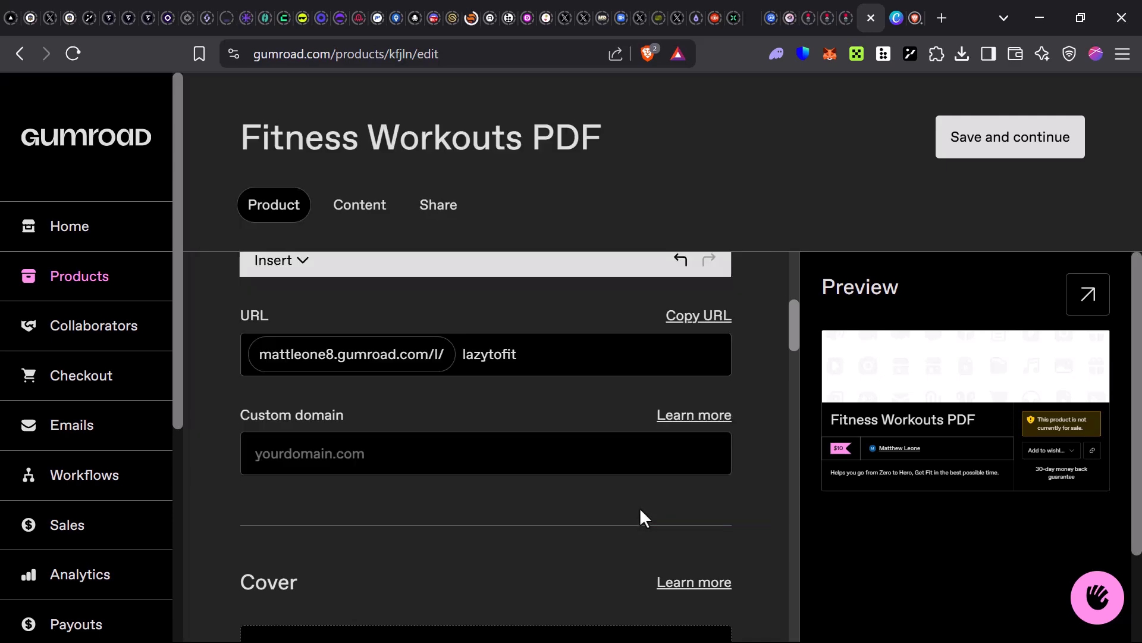
Set the call to action in the product info to "Buy this".
{"action": "scroll", "coordinate": [610, 508], "scroll_direction": "down", "scroll_amount": 3}
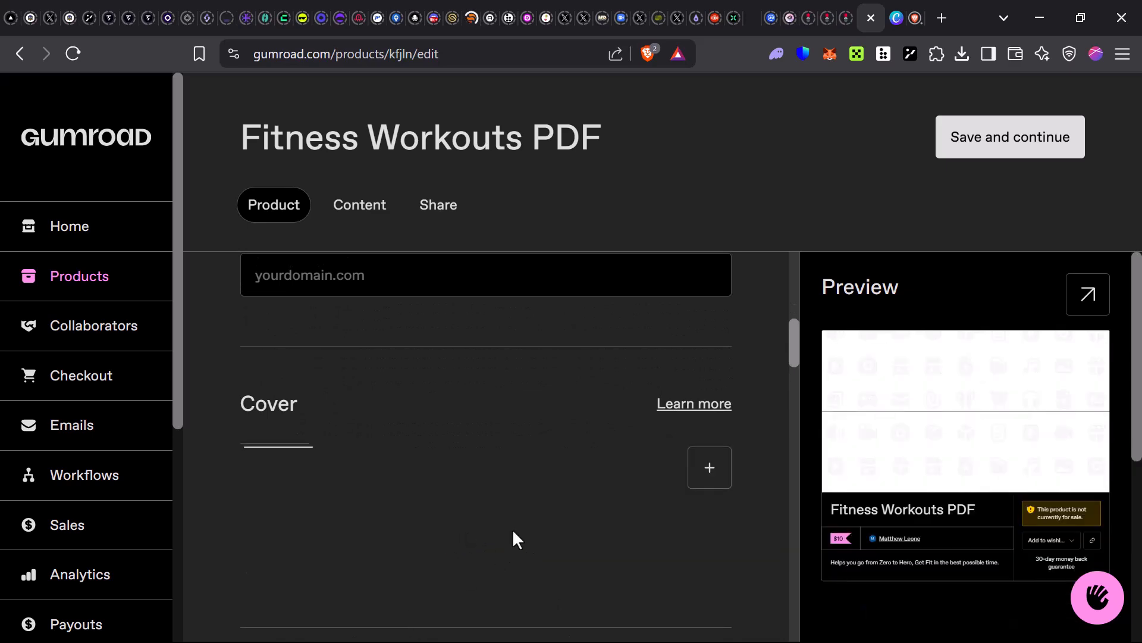
{"action": "scroll", "coordinate": [523, 540], "scroll_direction": "down", "scroll_amount": 5}
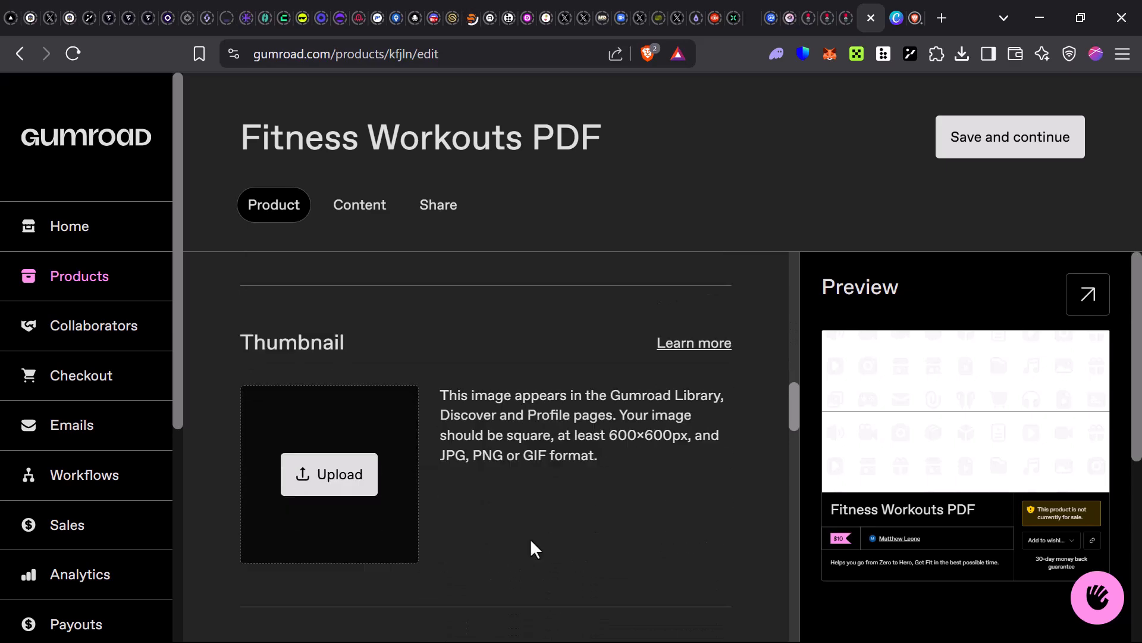
{"action": "scroll", "coordinate": [530, 547], "scroll_direction": "down", "scroll_amount": 6}
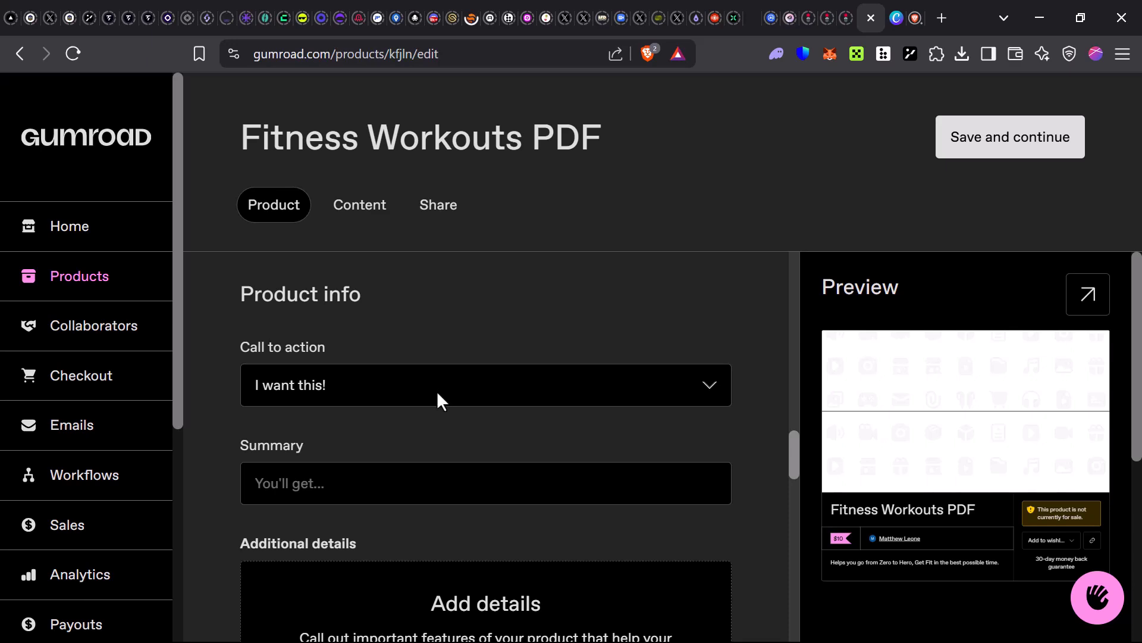
{"action": "left_click", "coordinate": [704, 380]}
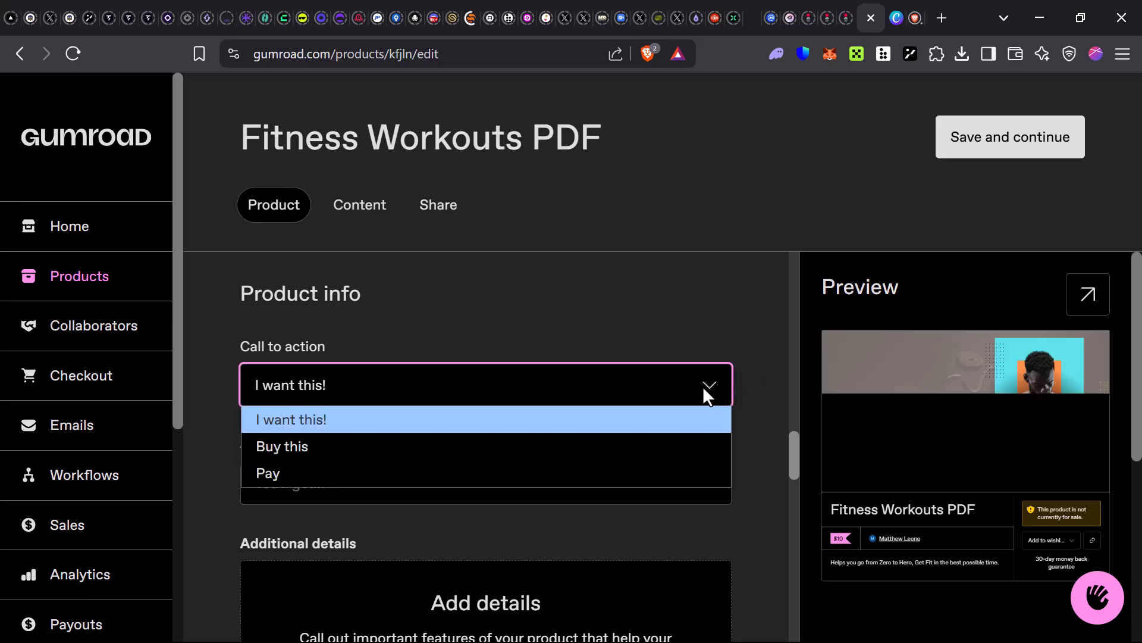
{"action": "left_click", "coordinate": [591, 445]}
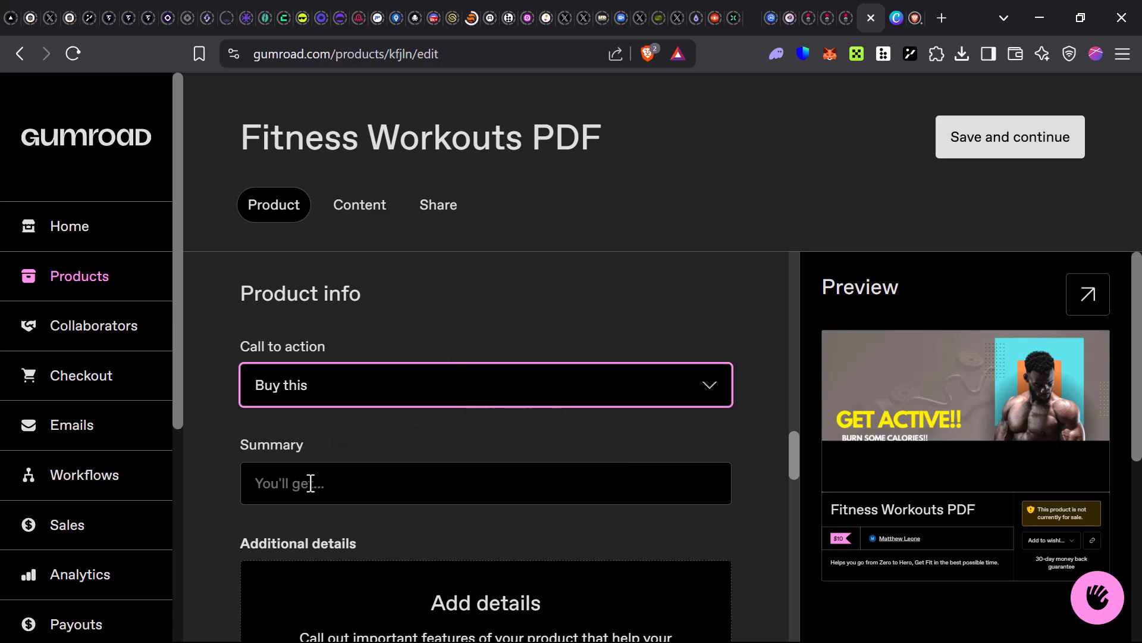
Enter "A digital workout plan" as the product summary.
{"action": "left_click", "coordinate": [357, 491]}
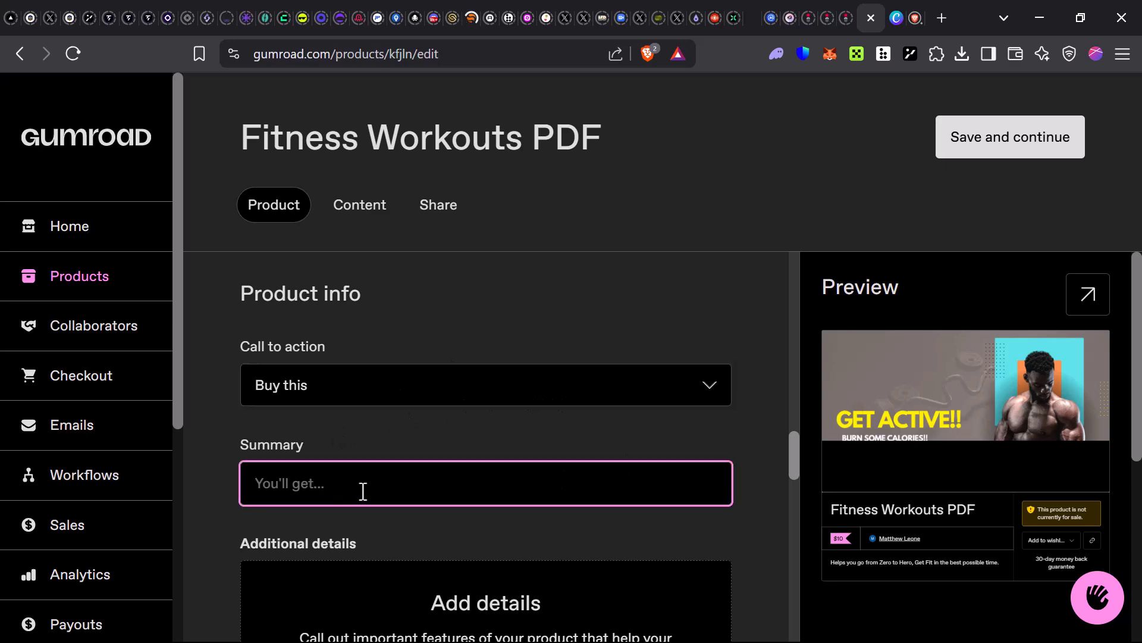
{"action": "type", "text": "Ad"}
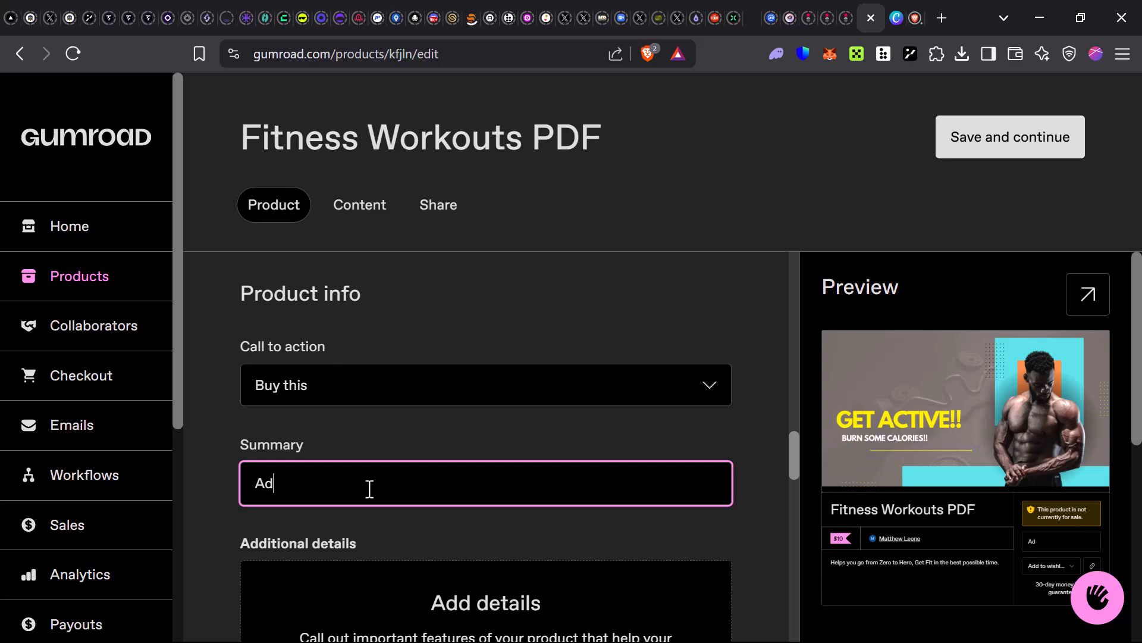
{"action": "type", "text": "igital workou"}
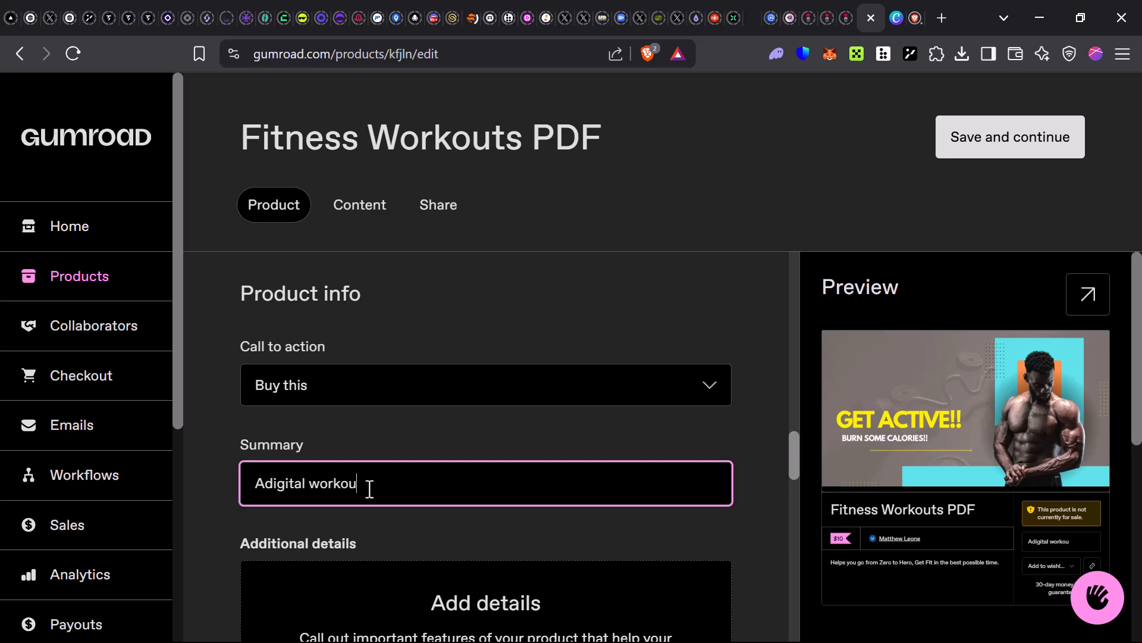
{"action": "type", "text": "t plan"}
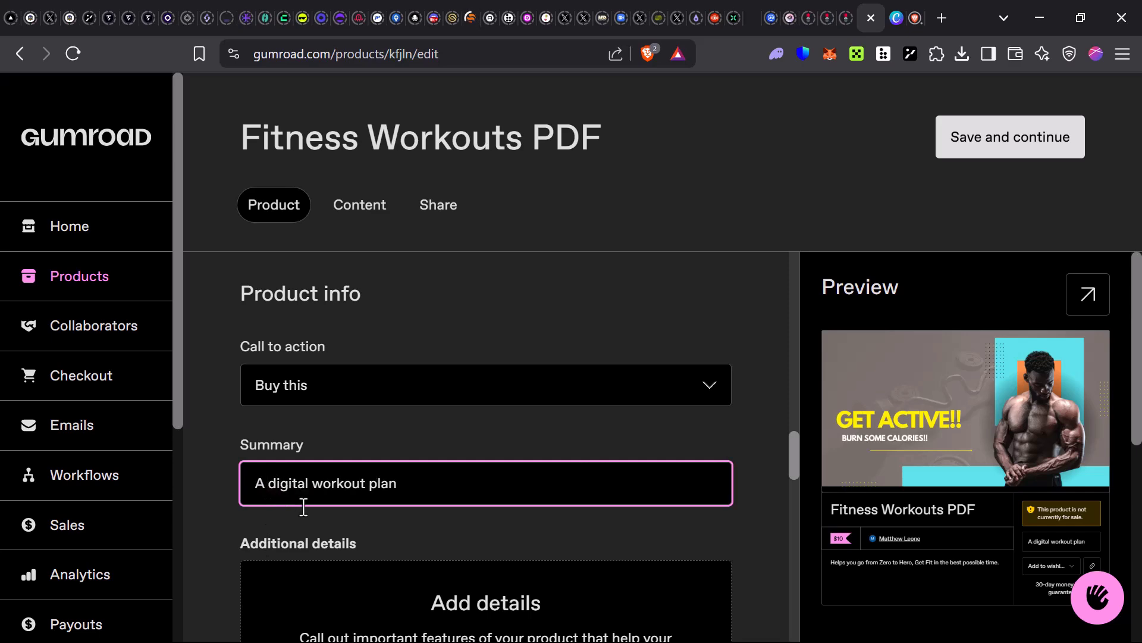
Allow customers to pay what they want in the product's pricing.
{"action": "scroll", "coordinate": [304, 506], "scroll_direction": "down", "scroll_amount": 6}
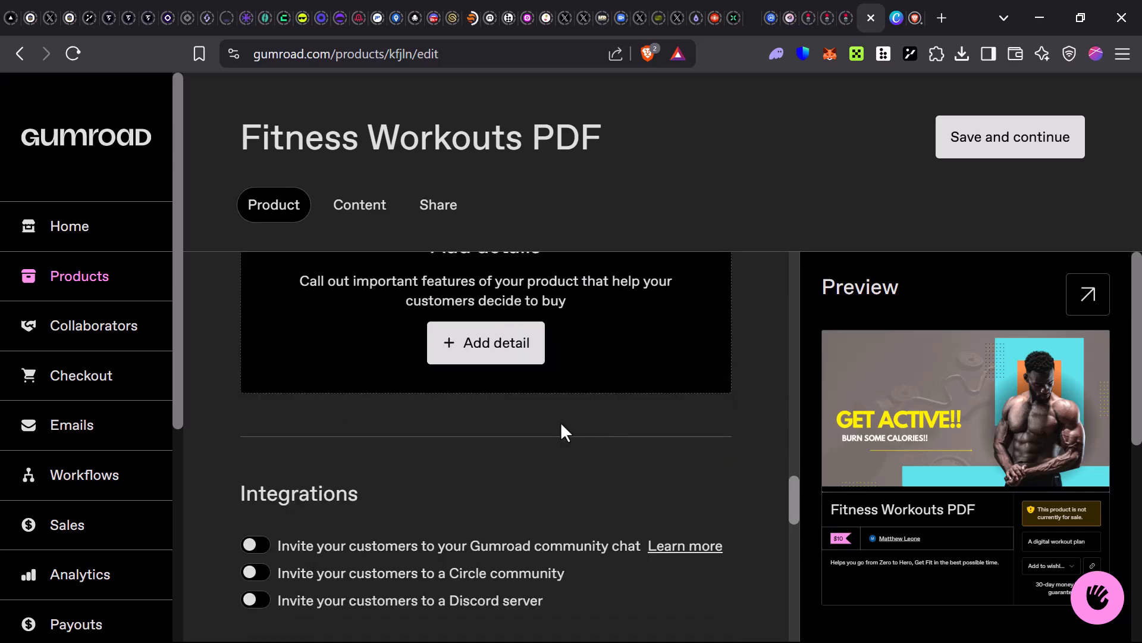
{"action": "scroll", "coordinate": [561, 429], "scroll_direction": "down", "scroll_amount": 3}
{"action": "scroll", "coordinate": [563, 440], "scroll_direction": "down", "scroll_amount": 5}
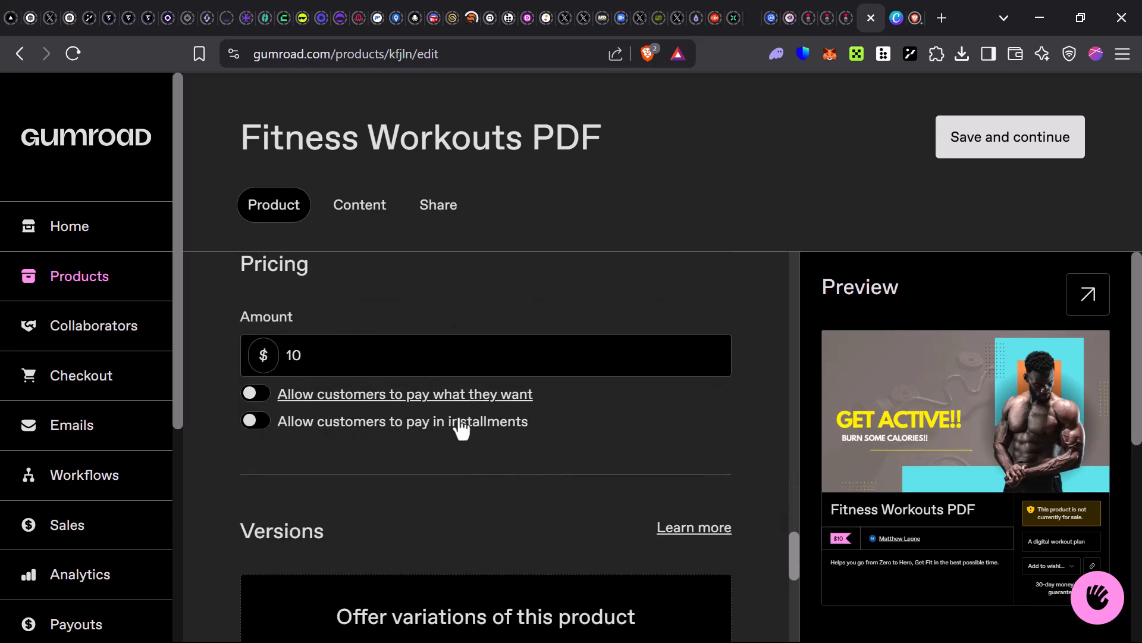
{"action": "left_click", "coordinate": [254, 396]}
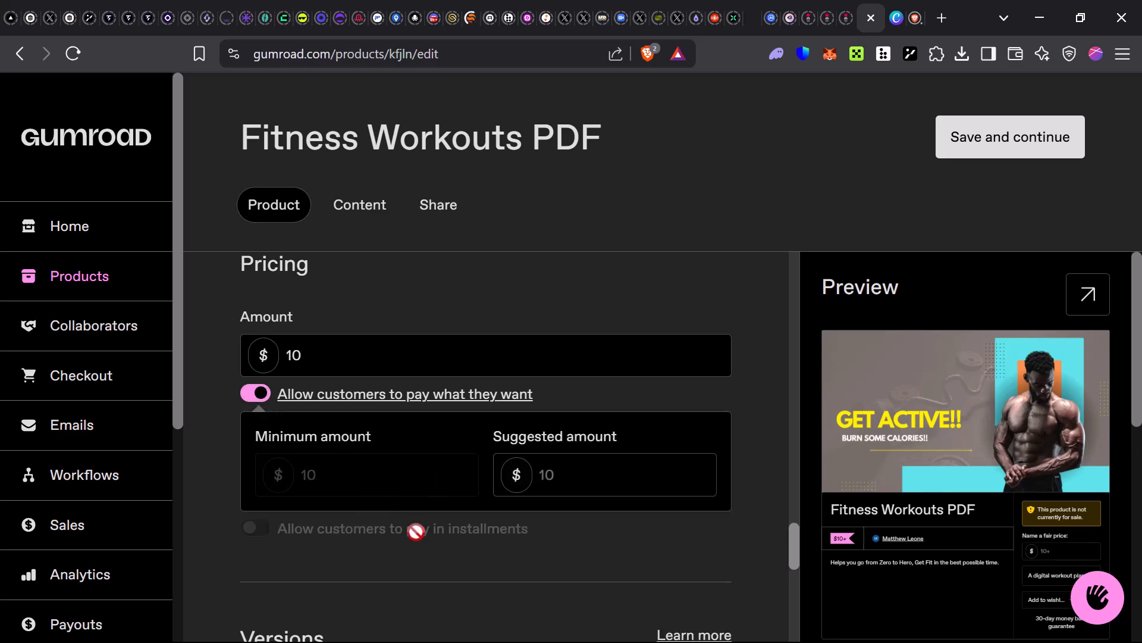
Examine the product's versions and settings options and look back over the product details.
{"action": "scroll", "coordinate": [474, 504], "scroll_direction": "down", "scroll_amount": 5}
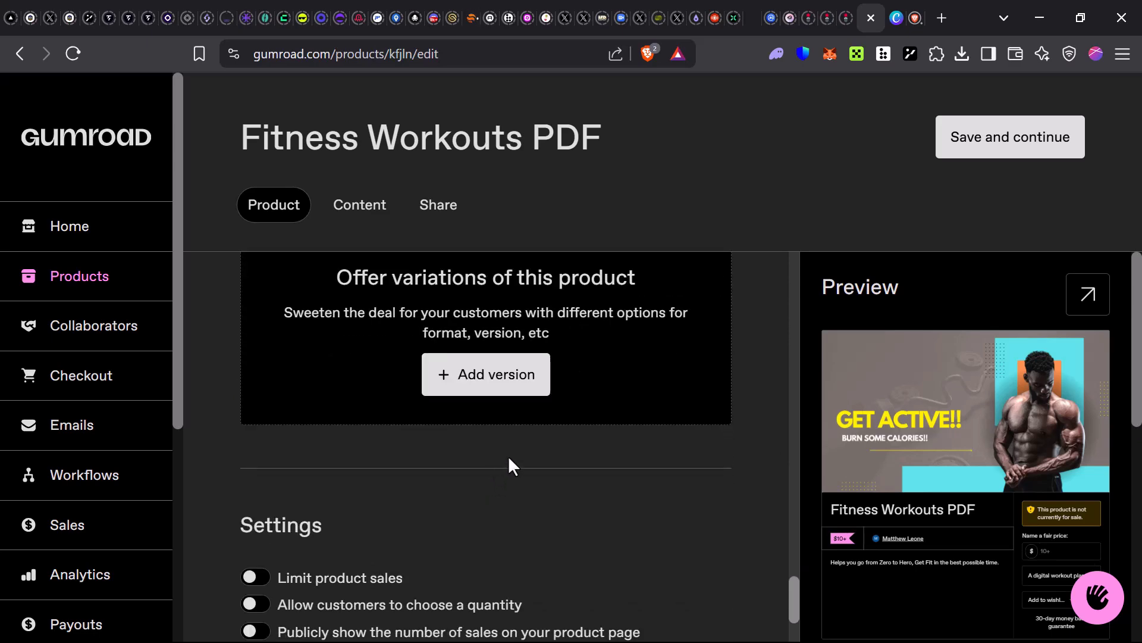
{"action": "scroll", "coordinate": [509, 458], "scroll_direction": "up", "scroll_amount": 3}
{"action": "scroll", "coordinate": [509, 460], "scroll_direction": "down", "scroll_amount": 3}
{"action": "scroll", "coordinate": [510, 461], "scroll_direction": "up", "scroll_amount": 1}
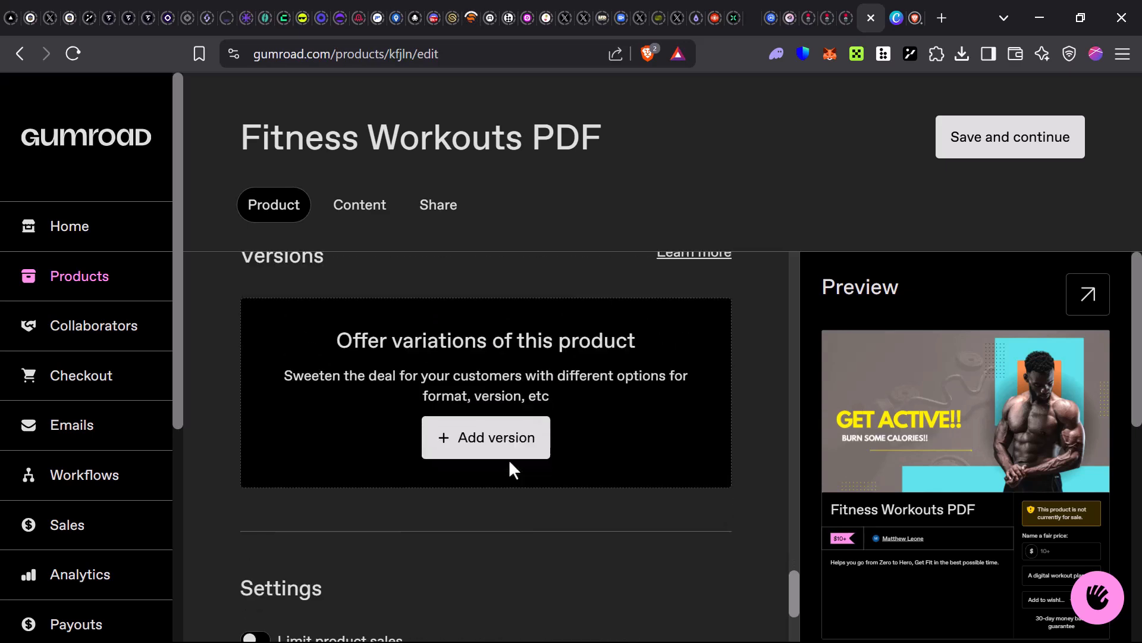
{"action": "scroll", "coordinate": [509, 460], "scroll_direction": "down", "scroll_amount": 3}
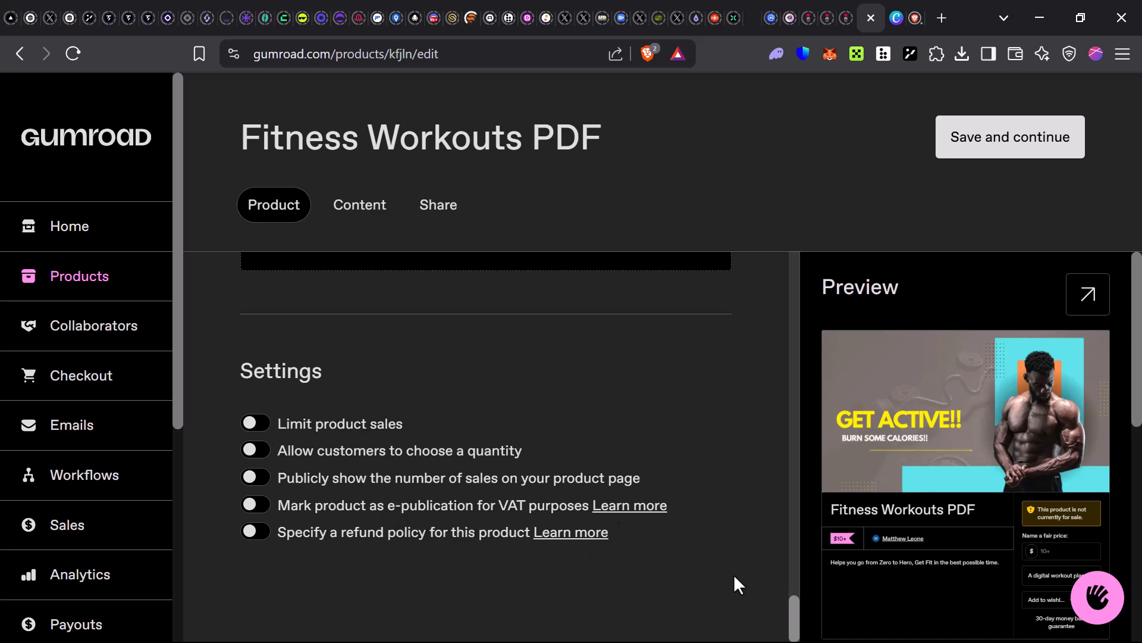
{"action": "scroll", "coordinate": [714, 593], "scroll_direction": "up", "scroll_amount": 15}
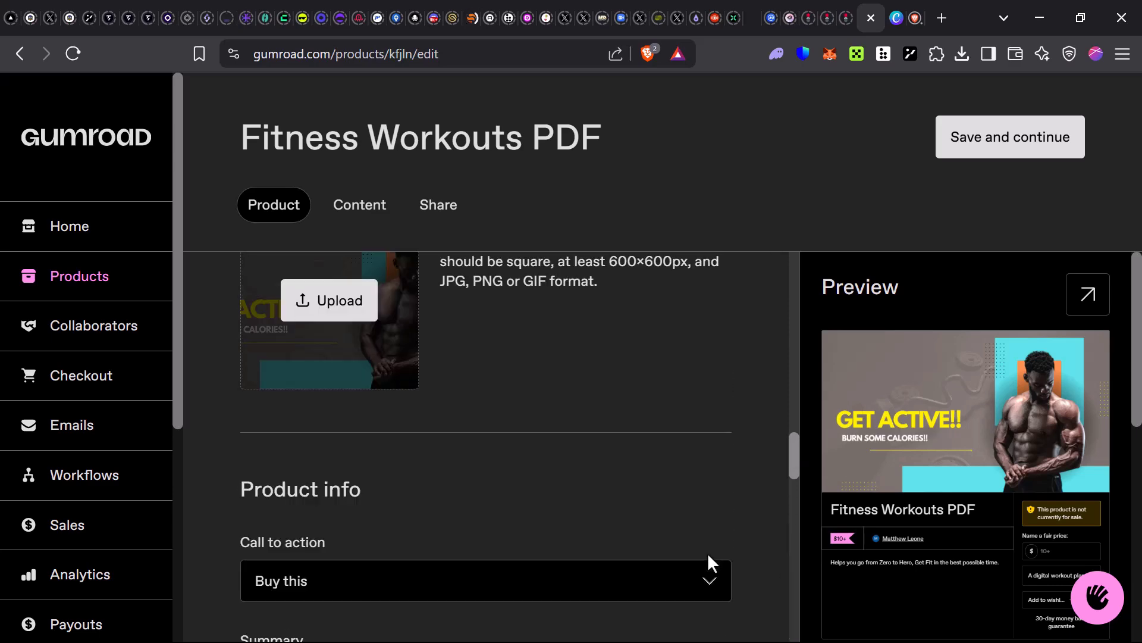
{"action": "scroll", "coordinate": [705, 548], "scroll_direction": "down", "scroll_amount": 8}
{"action": "scroll", "coordinate": [705, 547], "scroll_direction": "up", "scroll_amount": 3}
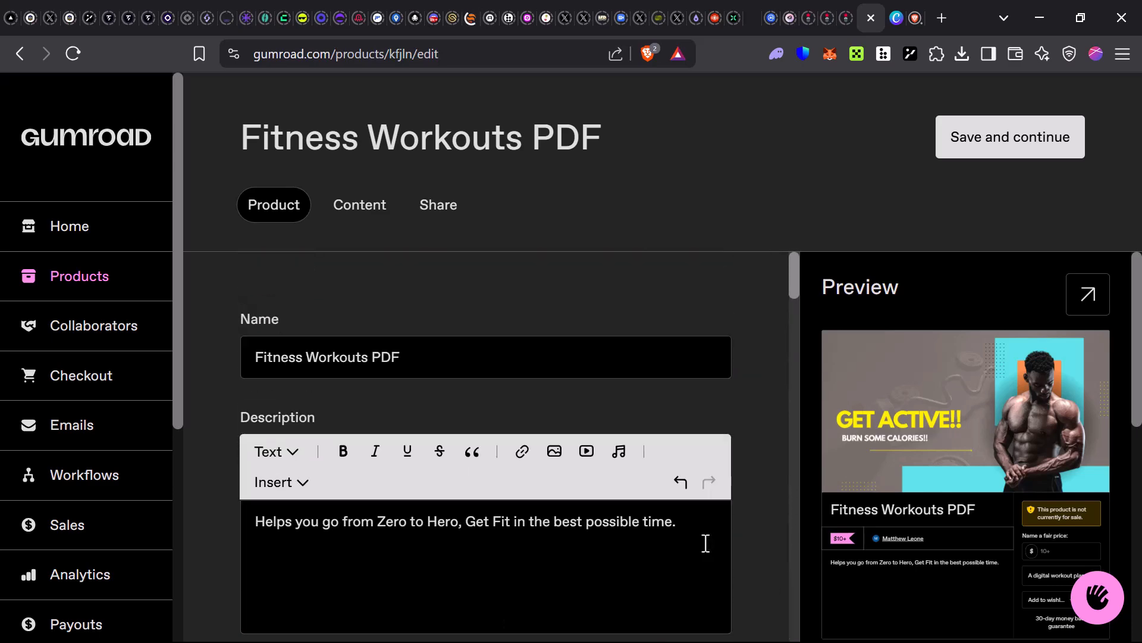
Open the product's content editor and look at the available file upload sources.
{"action": "left_click", "coordinate": [357, 214]}
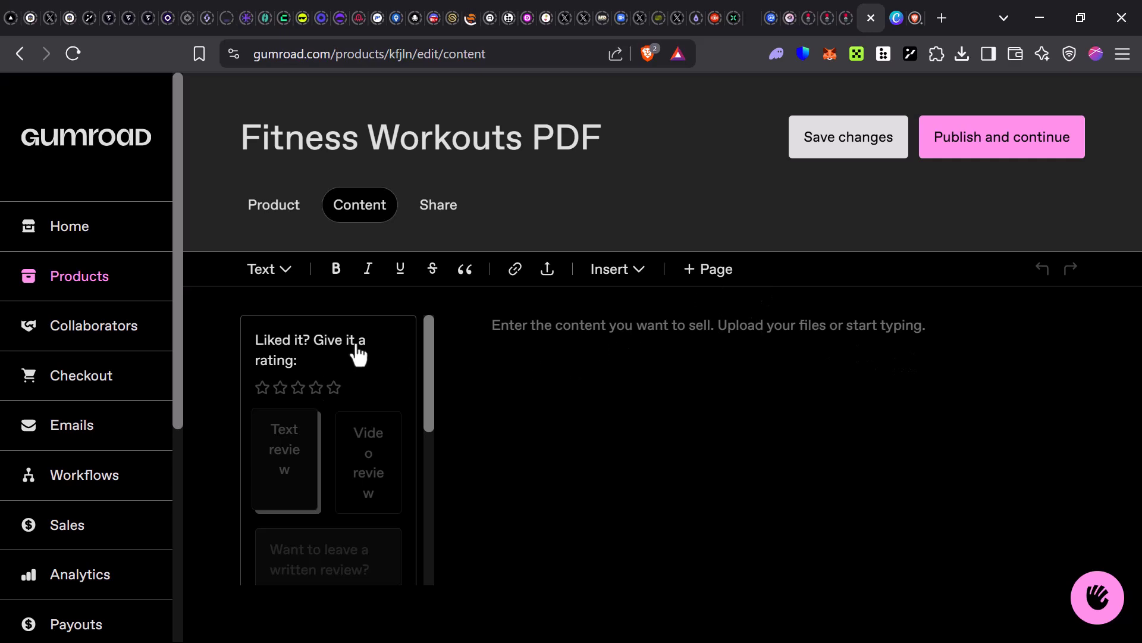
{"action": "scroll", "coordinate": [359, 355], "scroll_direction": "down", "scroll_amount": 5}
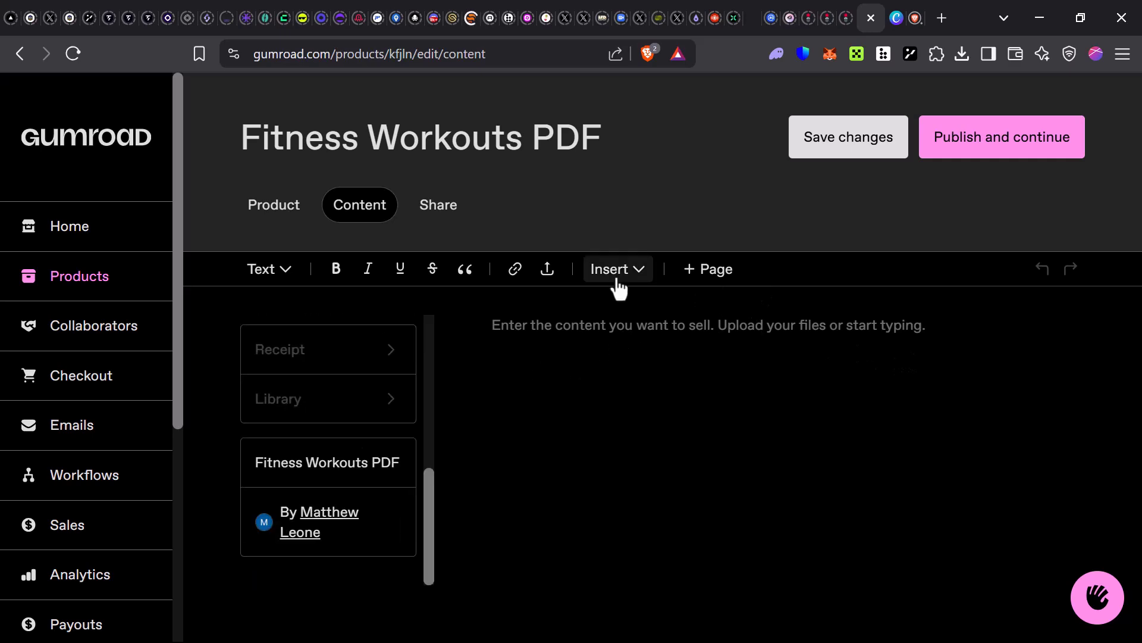
{"action": "left_click", "coordinate": [547, 270]}
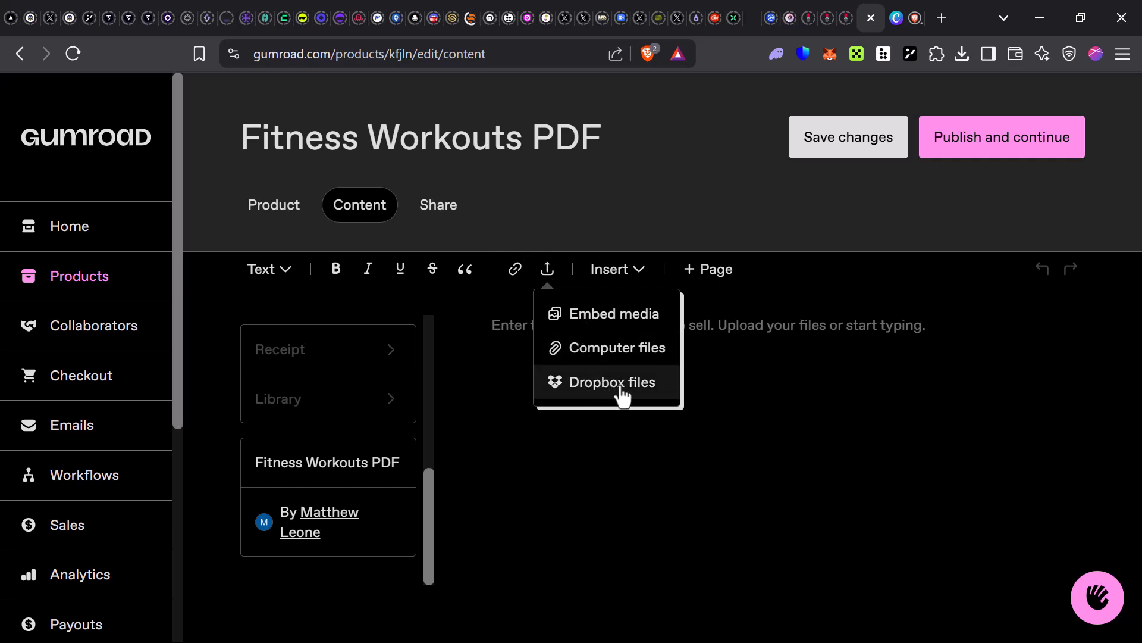
{"action": "left_click", "coordinate": [824, 336]}
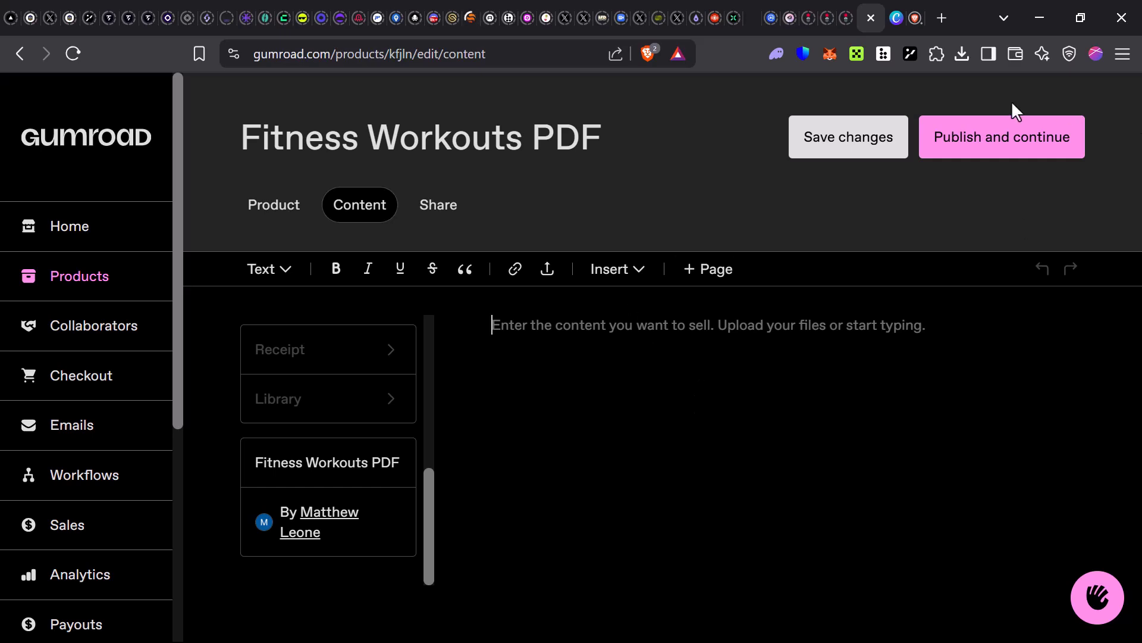
Save the changes to the Fitness Workouts PDF product and publish it.
{"action": "left_click", "coordinate": [833, 148]}
{"action": "left_click", "coordinate": [834, 153]}
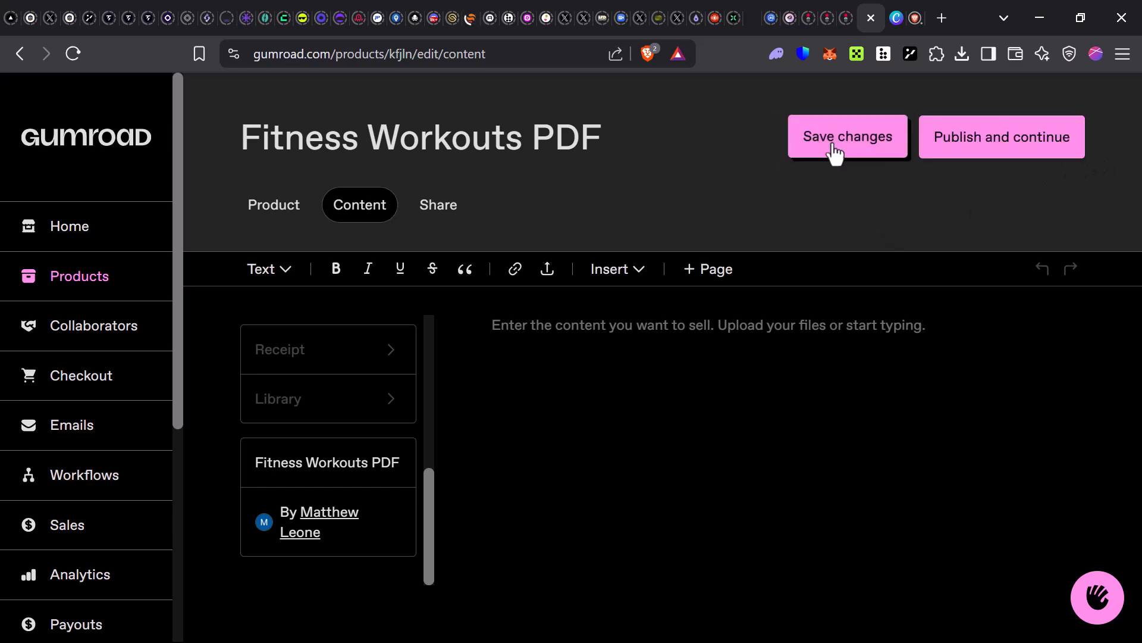
{"action": "left_click", "coordinate": [994, 143]}
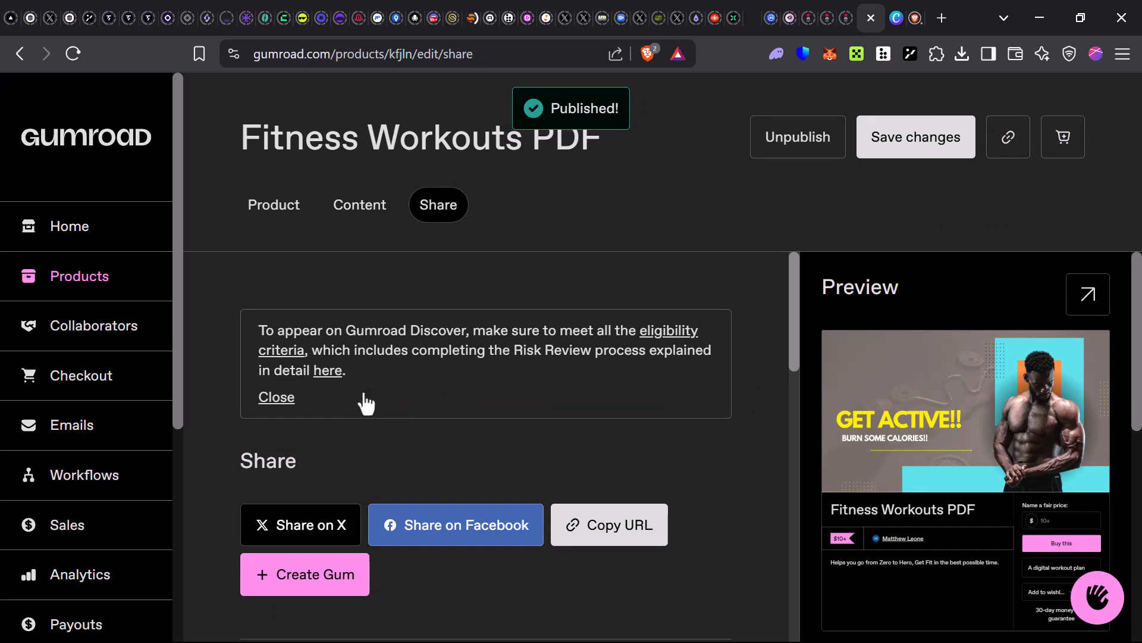
Look over the published product's sharing and profile options, and open the Gumroad account settings.
{"action": "scroll", "coordinate": [346, 409], "scroll_direction": "down", "scroll_amount": 2}
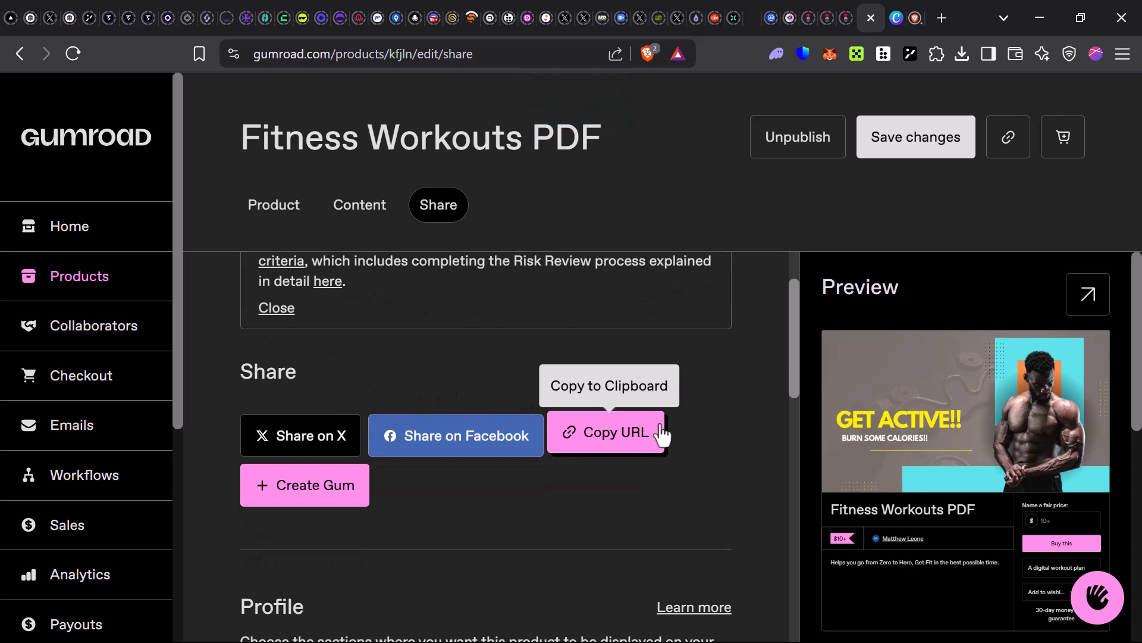
{"action": "scroll", "coordinate": [658, 426], "scroll_direction": "down", "scroll_amount": 3}
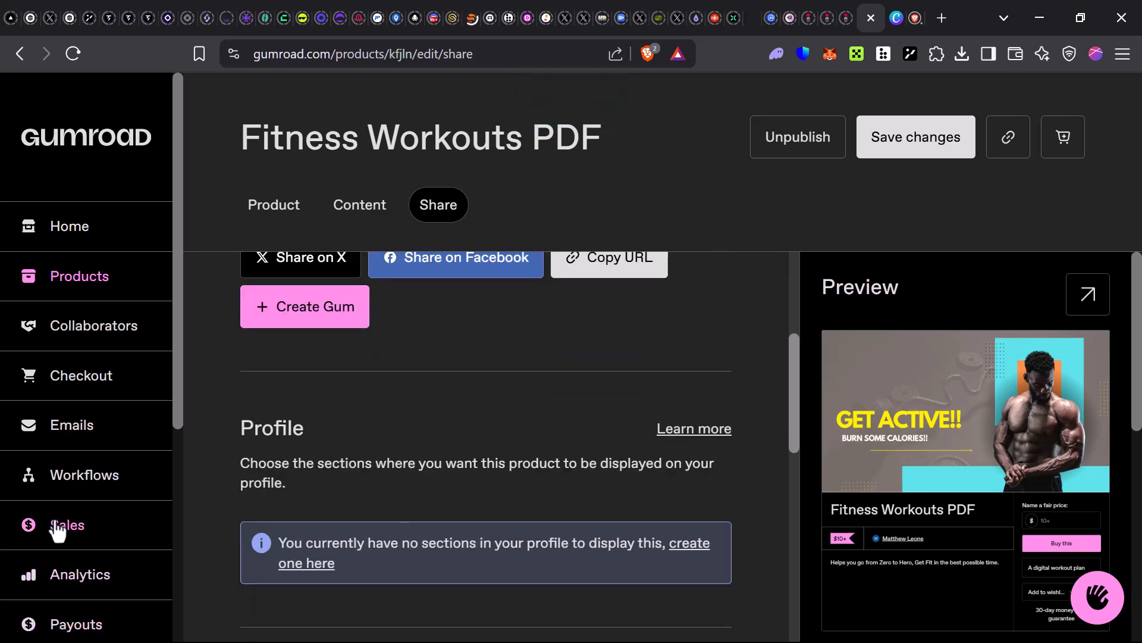
{"action": "scroll", "coordinate": [56, 517], "scroll_direction": "down", "scroll_amount": 3}
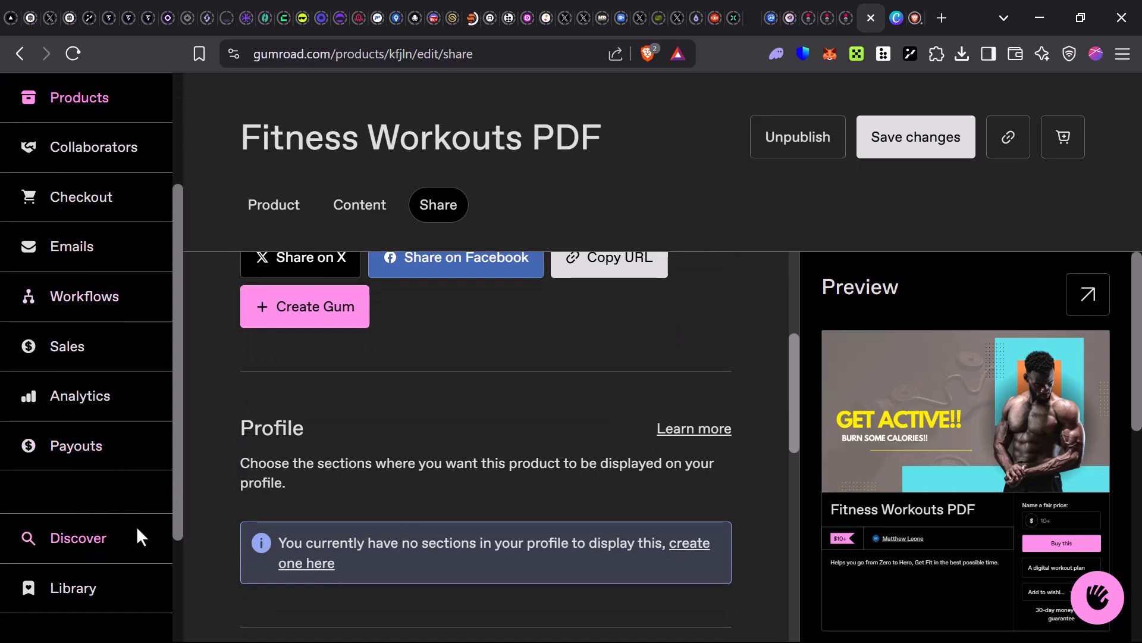
{"action": "scroll", "coordinate": [117, 504], "scroll_direction": "down", "scroll_amount": 3}
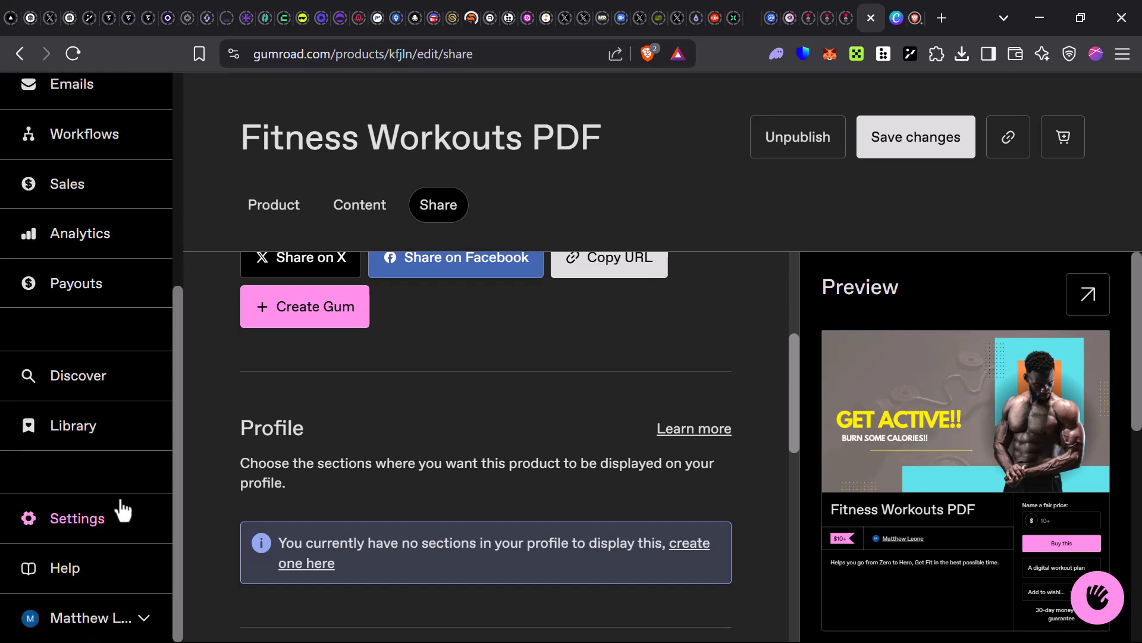
{"action": "left_click", "coordinate": [99, 528]}
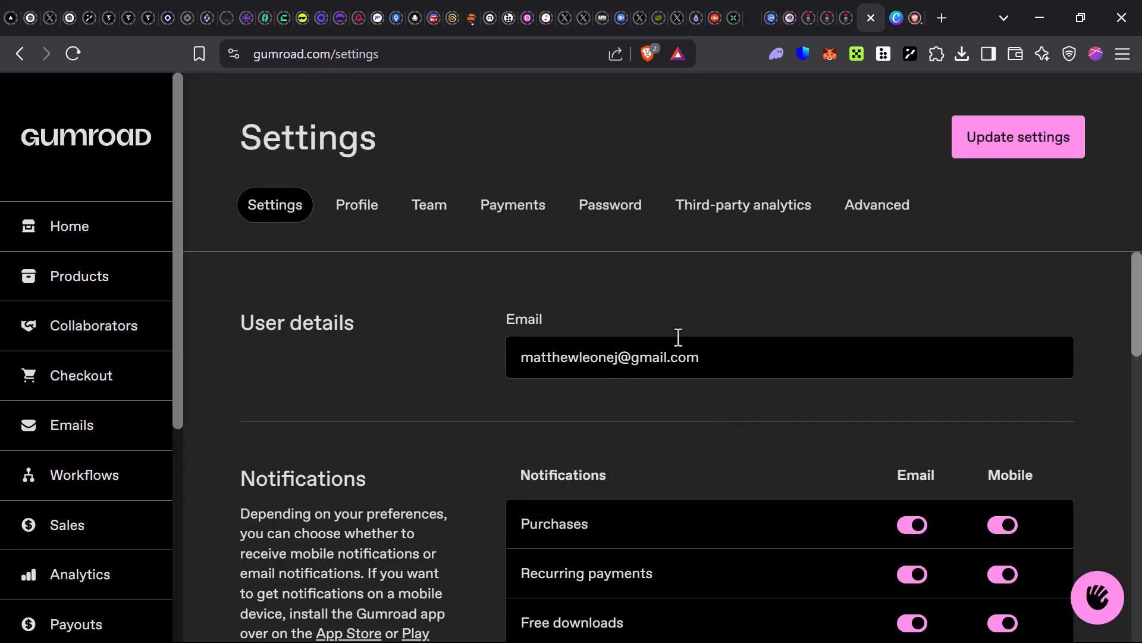
Open the payment settings and save Nigeria as the payout country with the photo ID, proof of residence and business registration statements all checked.
{"action": "left_click", "coordinate": [534, 217]}
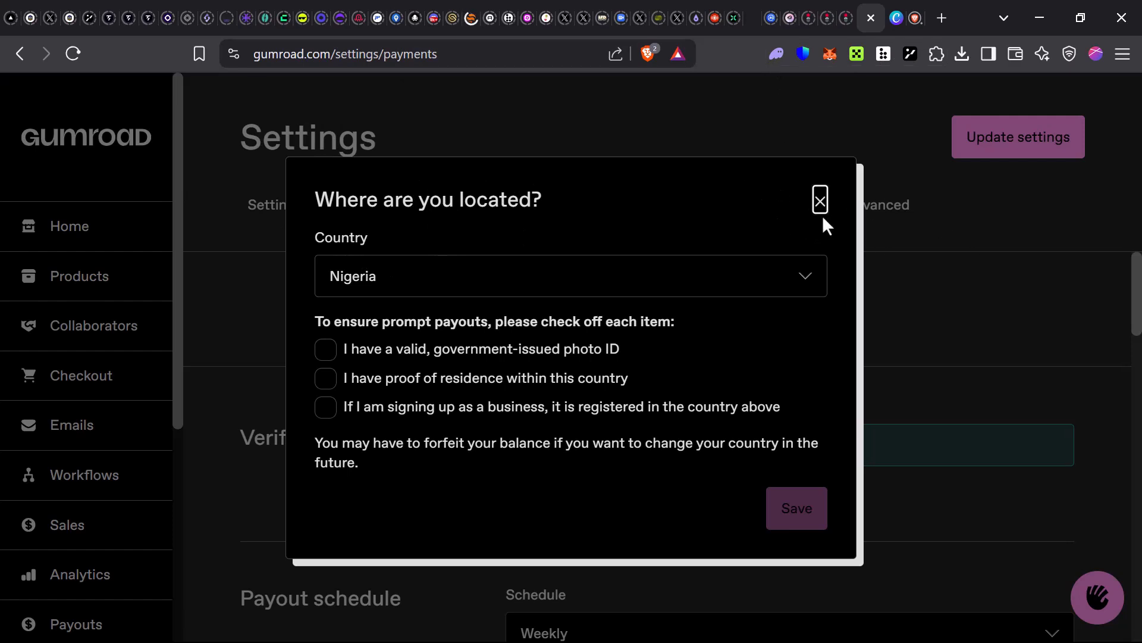
{"action": "left_click", "coordinate": [330, 354]}
{"action": "left_click", "coordinate": [328, 382]}
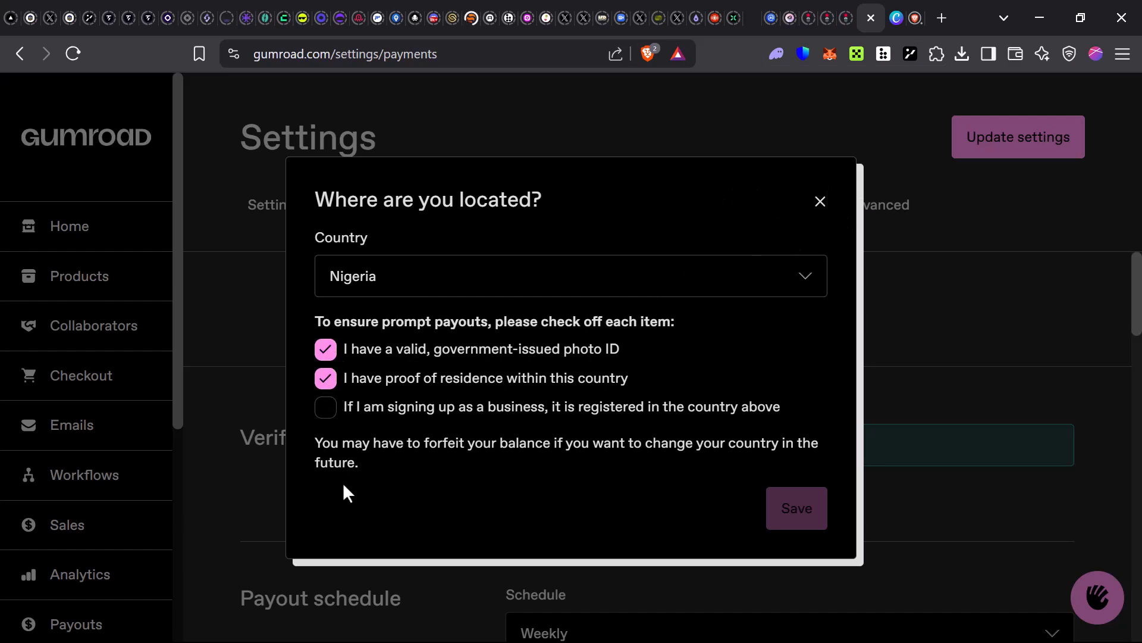
{"action": "left_click", "coordinate": [326, 409]}
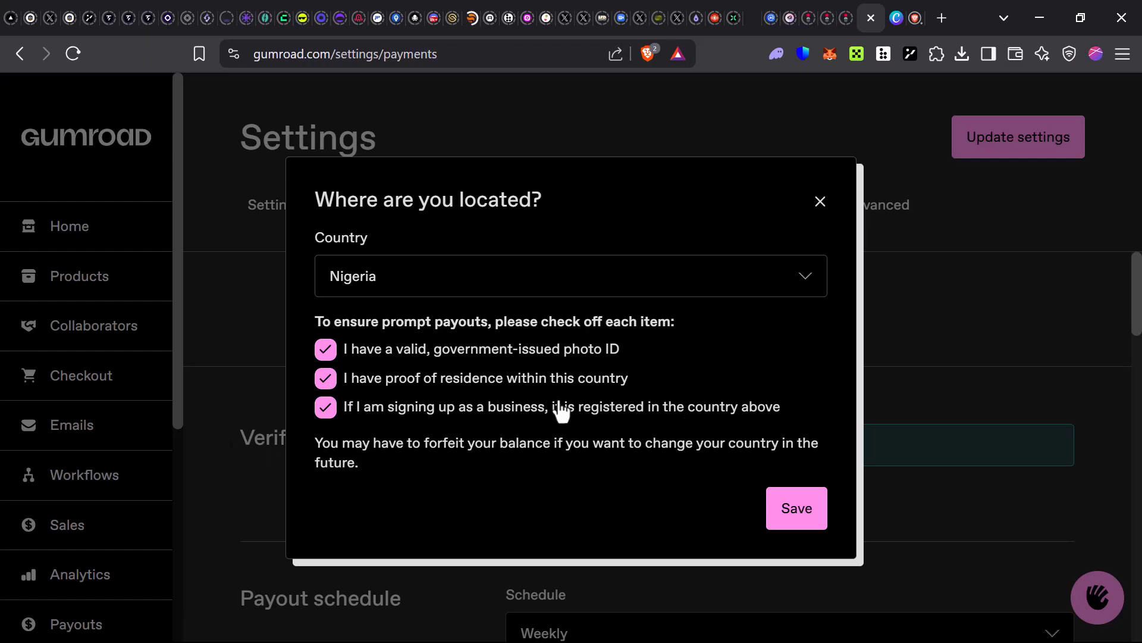
{"action": "left_click", "coordinate": [810, 504]}
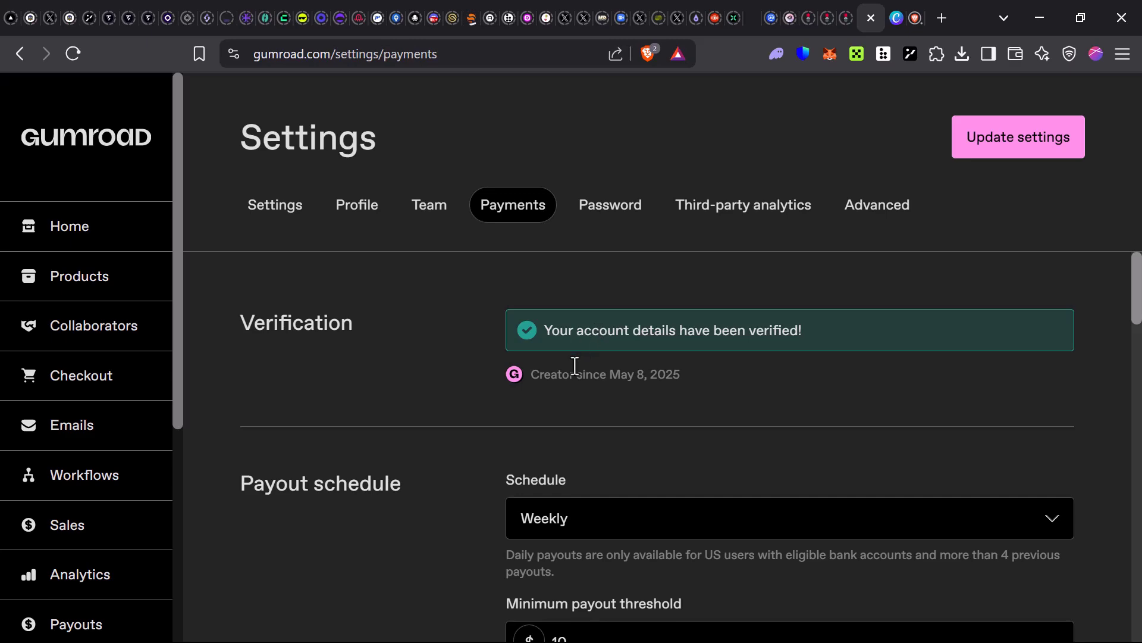
Examine the payment settings, covering the payout schedule, payout method and fees, bank account and account type fields, and the PayPal connection.
{"action": "scroll", "coordinate": [589, 326], "scroll_direction": "down", "scroll_amount": 10}
{"action": "scroll", "coordinate": [591, 326], "scroll_direction": "up", "scroll_amount": 4}
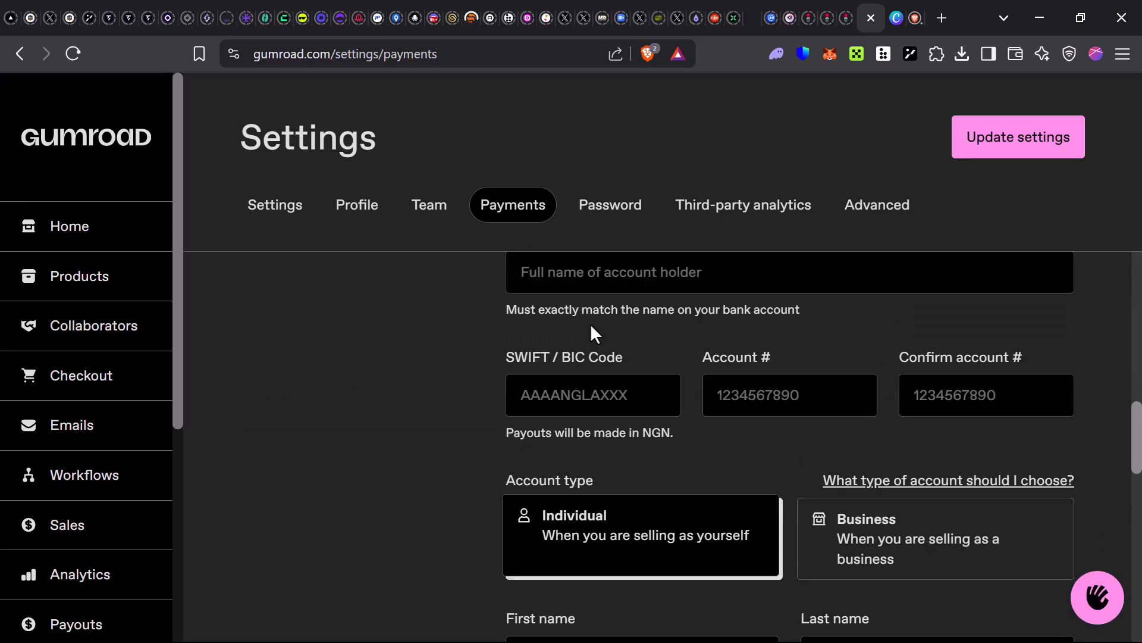
{"action": "scroll", "coordinate": [590, 323], "scroll_direction": "up", "scroll_amount": 2}
{"action": "scroll", "coordinate": [581, 445], "scroll_direction": "up", "scroll_amount": 3}
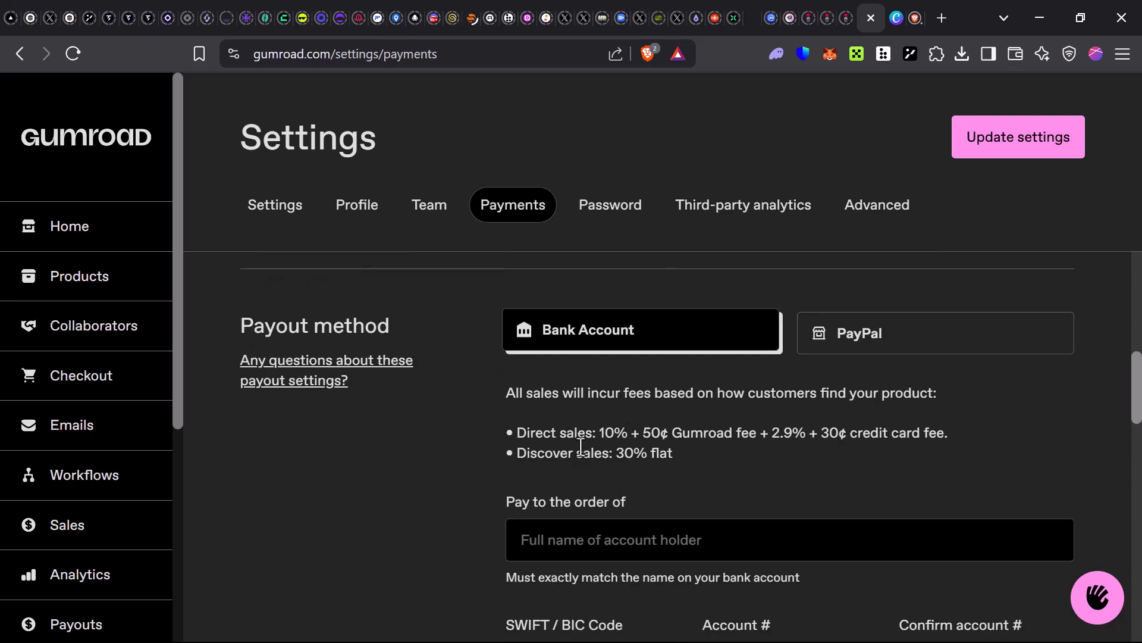
{"action": "scroll", "coordinate": [699, 393], "scroll_direction": "up", "scroll_amount": 7}
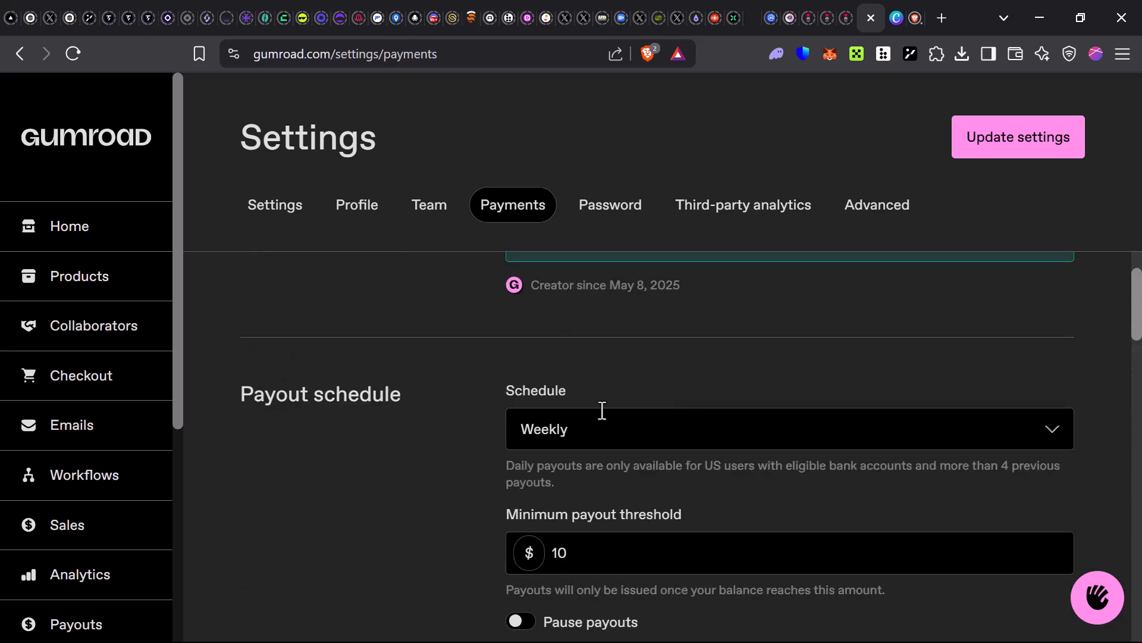
{"action": "scroll", "coordinate": [725, 464], "scroll_direction": "up", "scroll_amount": 2}
{"action": "scroll", "coordinate": [734, 461], "scroll_direction": "down", "scroll_amount": 8}
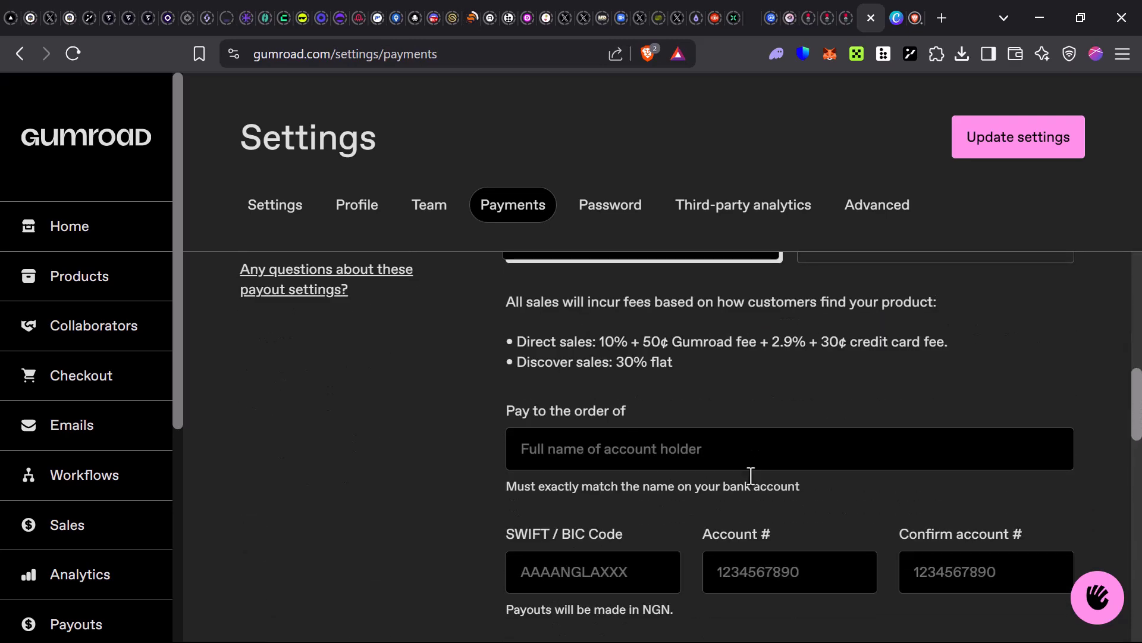
{"action": "scroll", "coordinate": [751, 475], "scroll_direction": "down", "scroll_amount": 15}
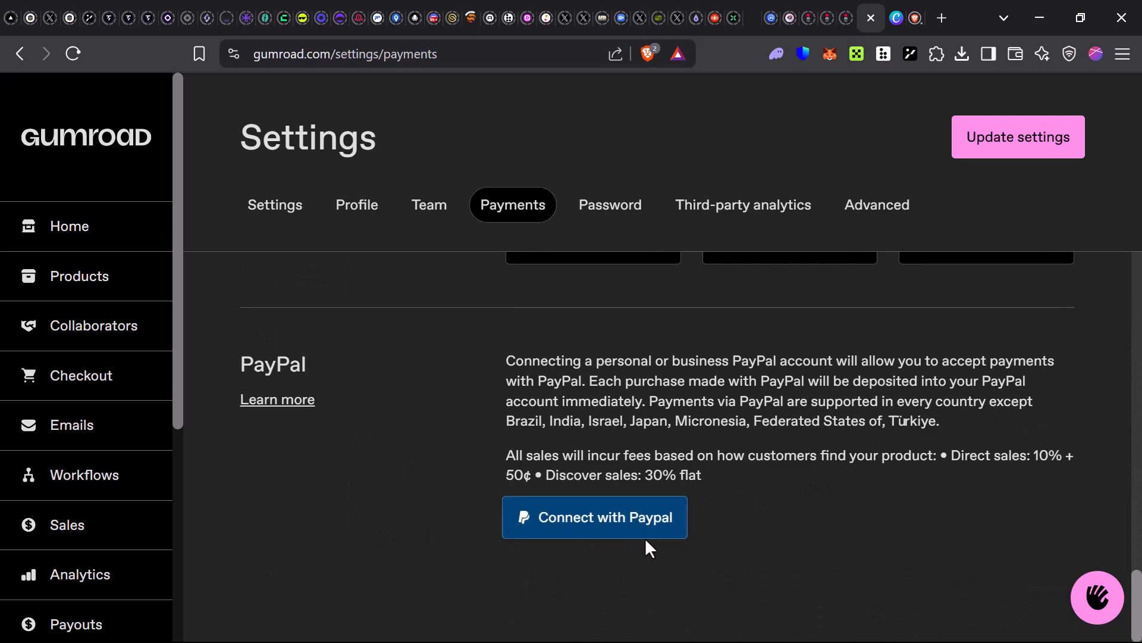
{"action": "scroll", "coordinate": [875, 446], "scroll_direction": "up", "scroll_amount": 12}
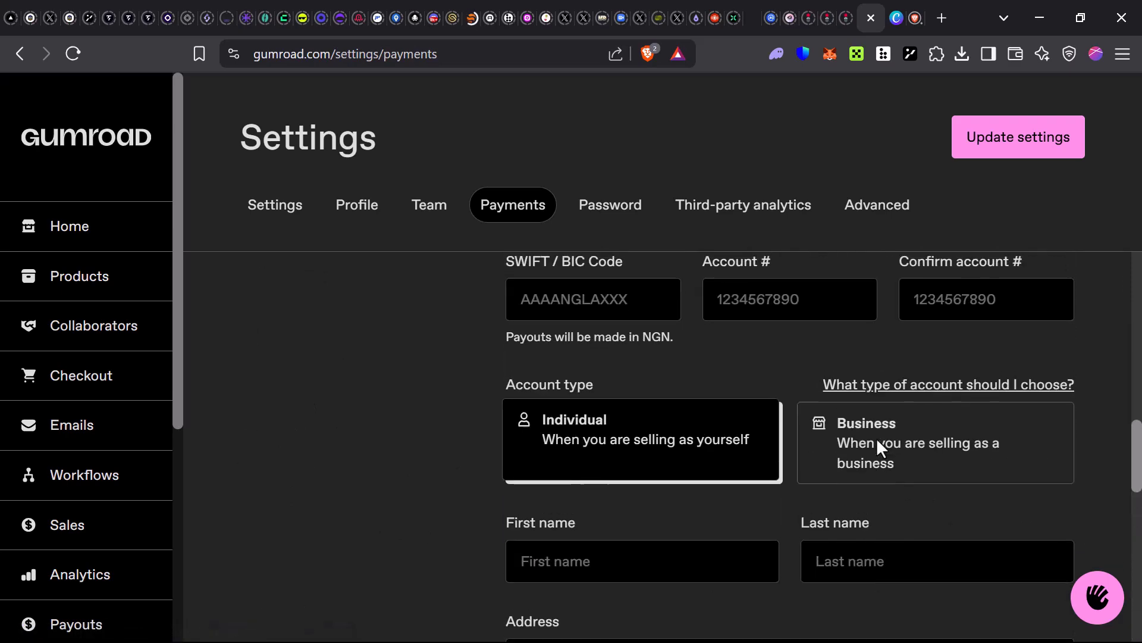
{"action": "scroll", "coordinate": [874, 434], "scroll_direction": "up", "scroll_amount": 10}
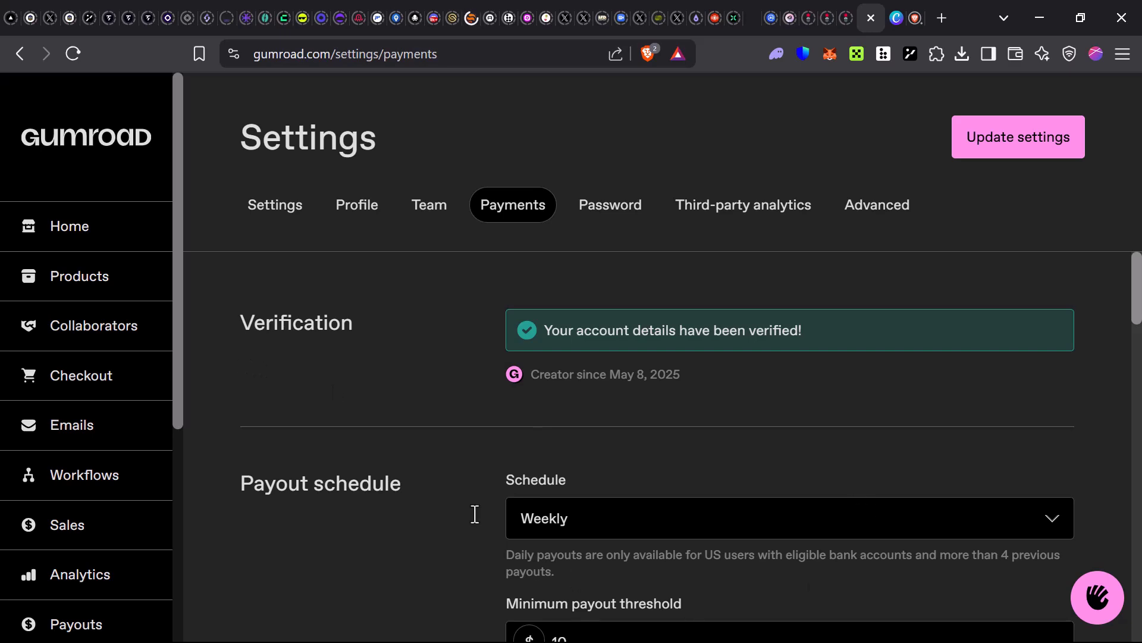
{"action": "left_click_drag", "start_coordinate": [229, 483], "coordinate": [470, 501]}
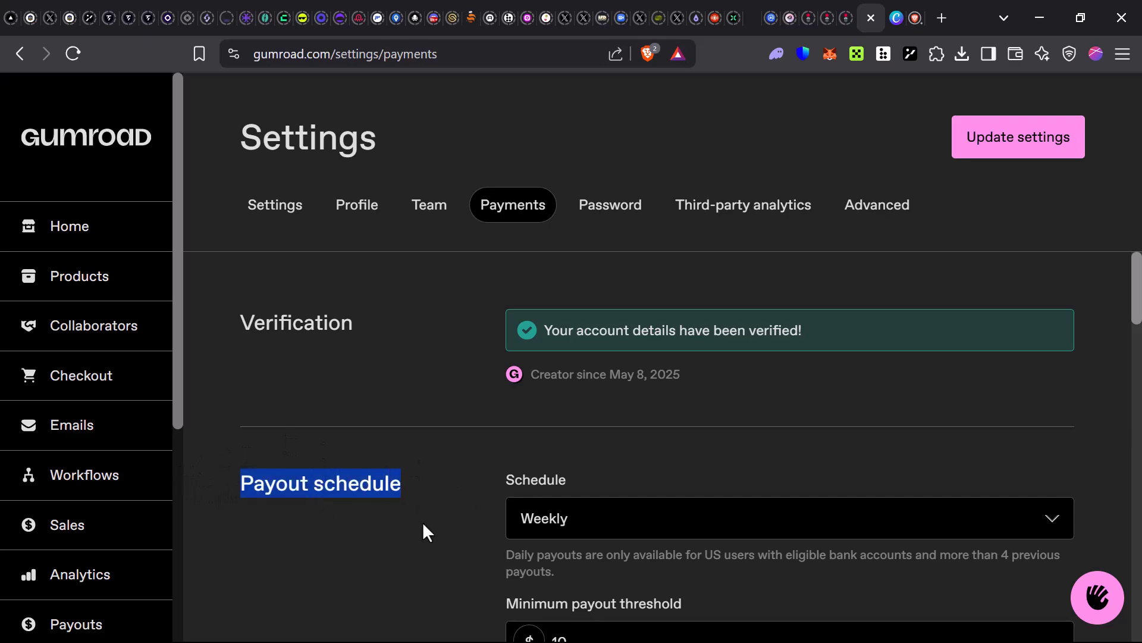